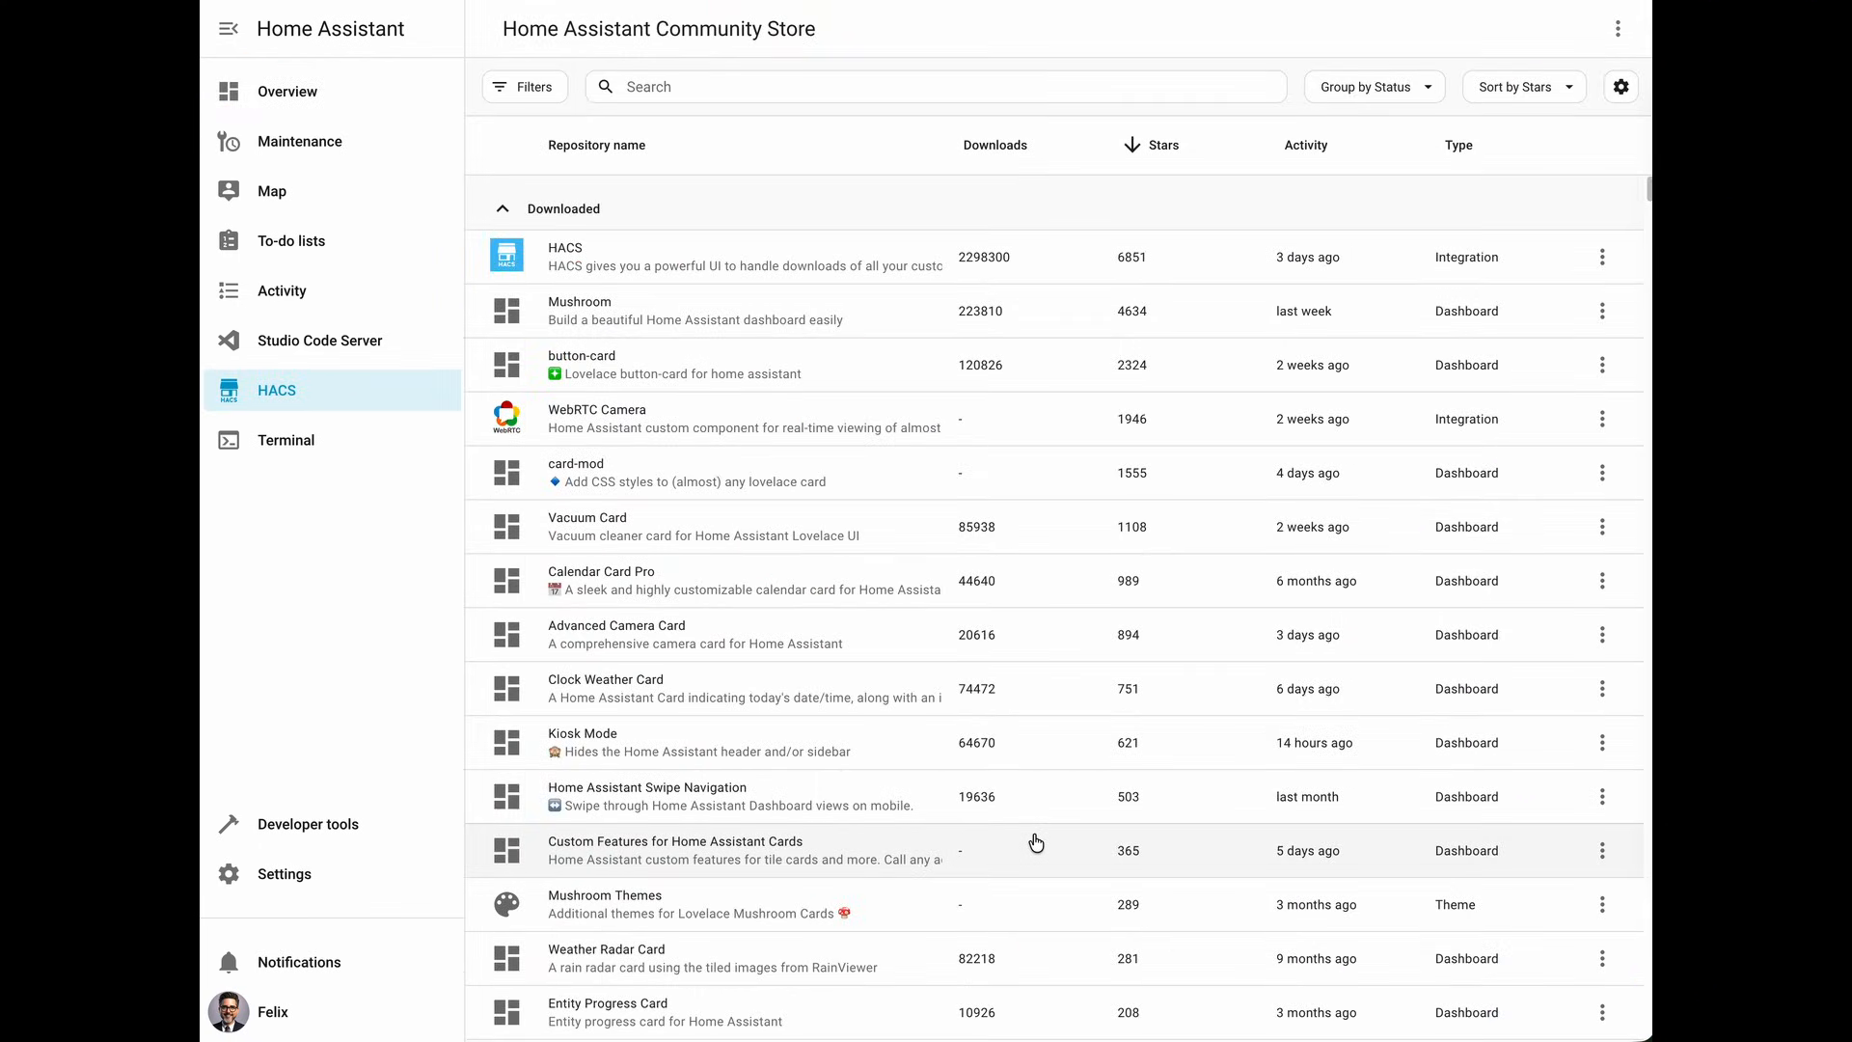
Search the HACS store for "vacuum" and open the downloaded Vacuum Card repository page
{"action": "left_click", "coordinate": [625, 85]}
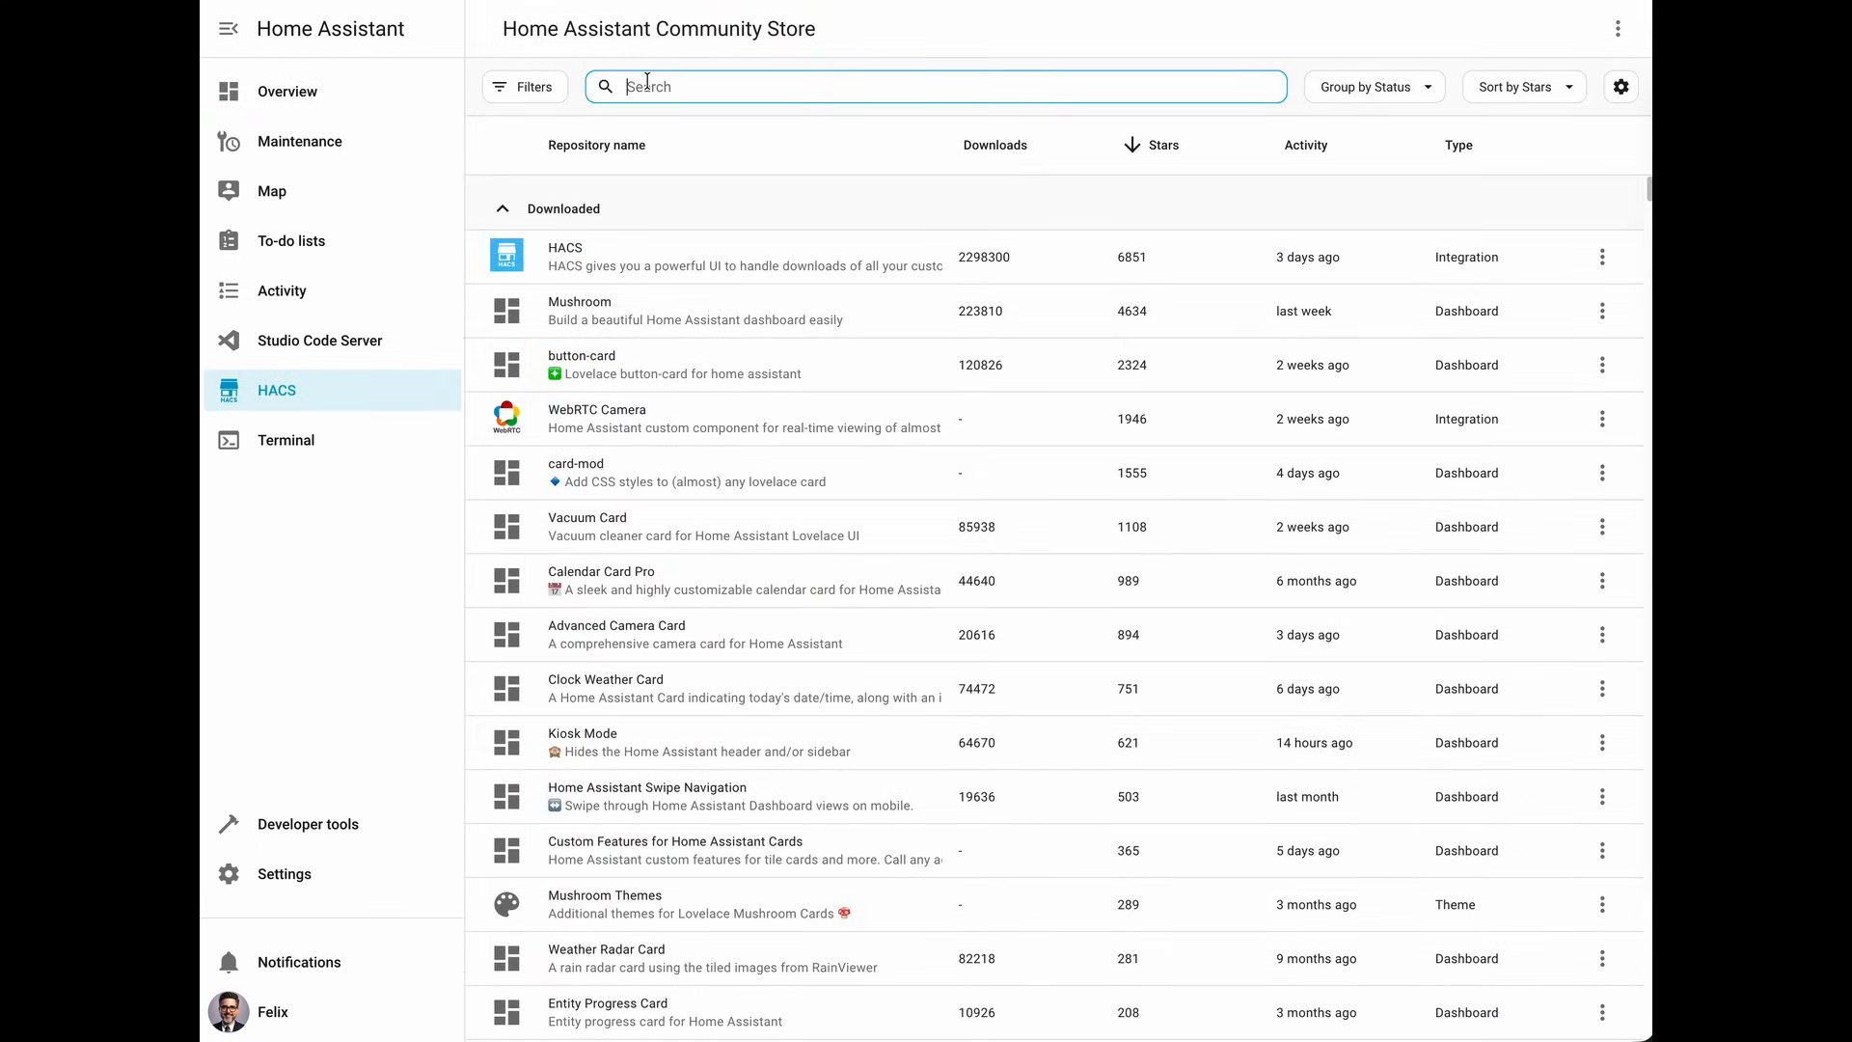
{"action": "type", "text": "vacuum"}
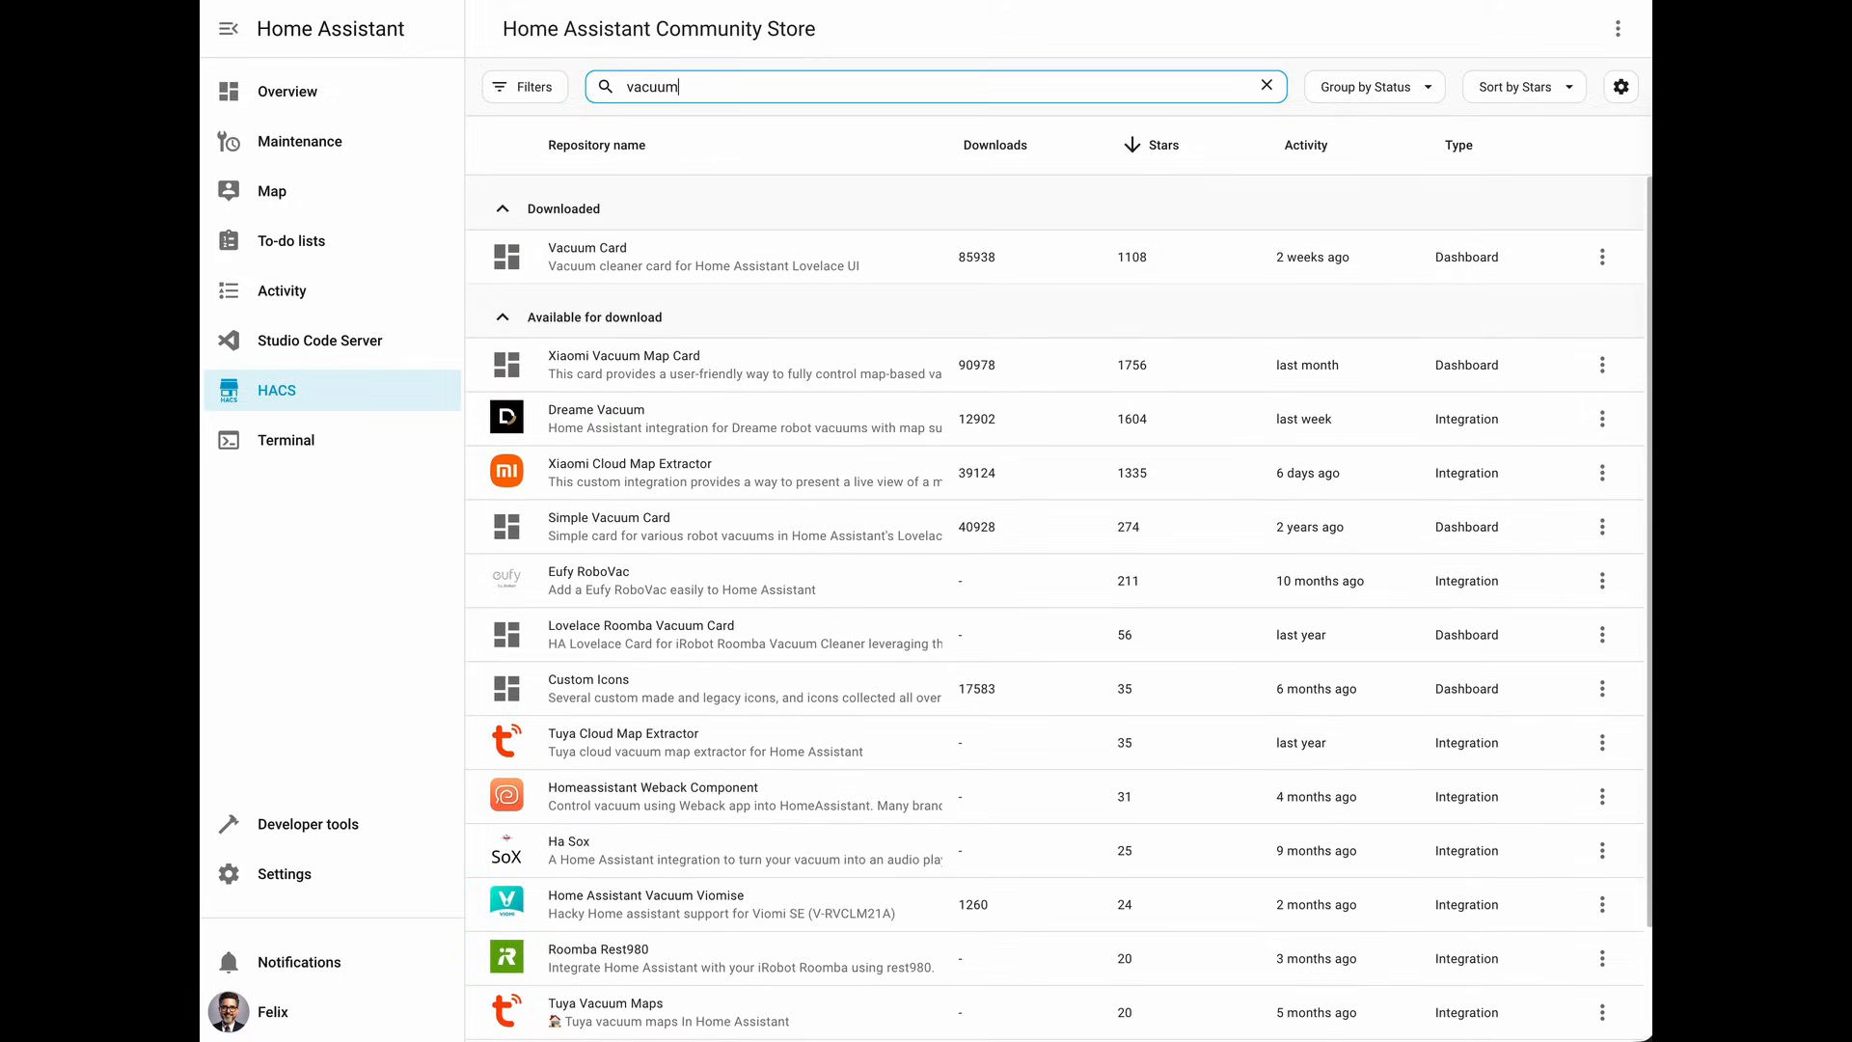
{"action": "left_click", "coordinate": [659, 259]}
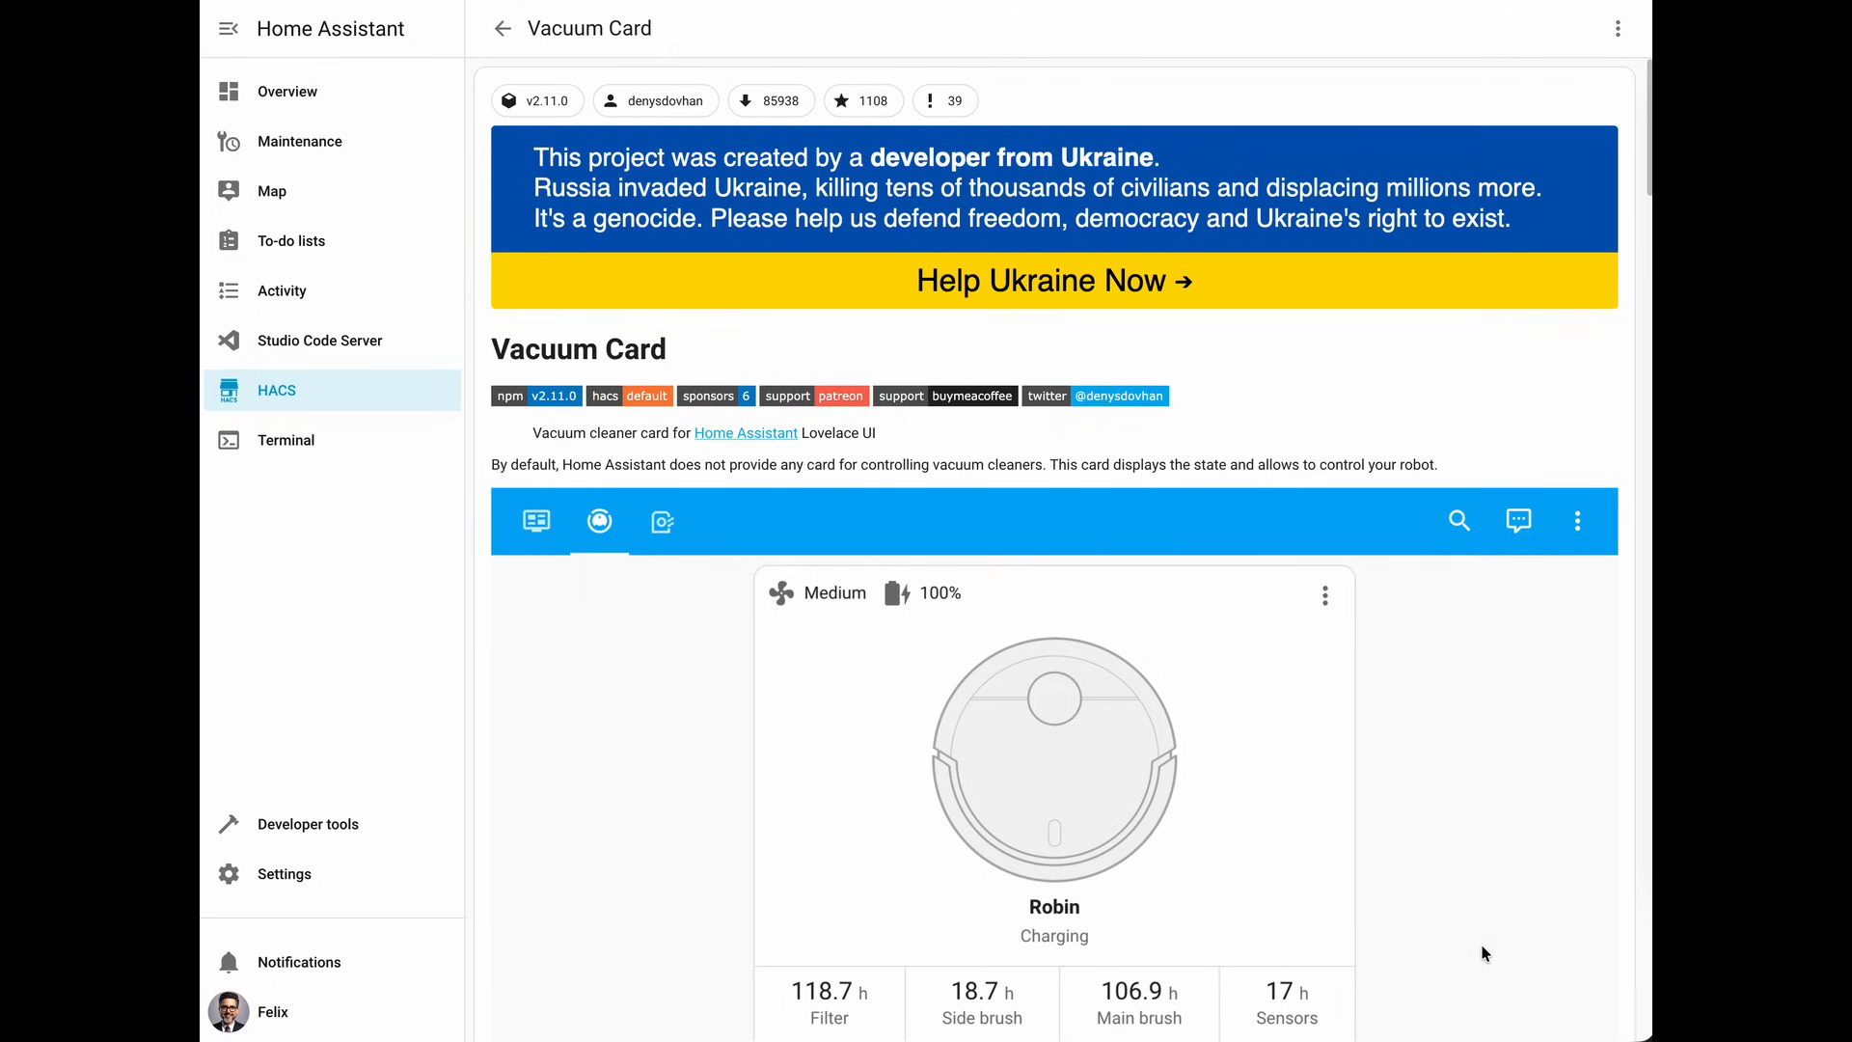
Examine the Vacuum Card documentation, especially the default and cleaning entries under stats in the YAML example and the preview image
{"action": "scroll", "coordinate": [1478, 937], "scroll_direction": "down", "scroll_amount": 3}
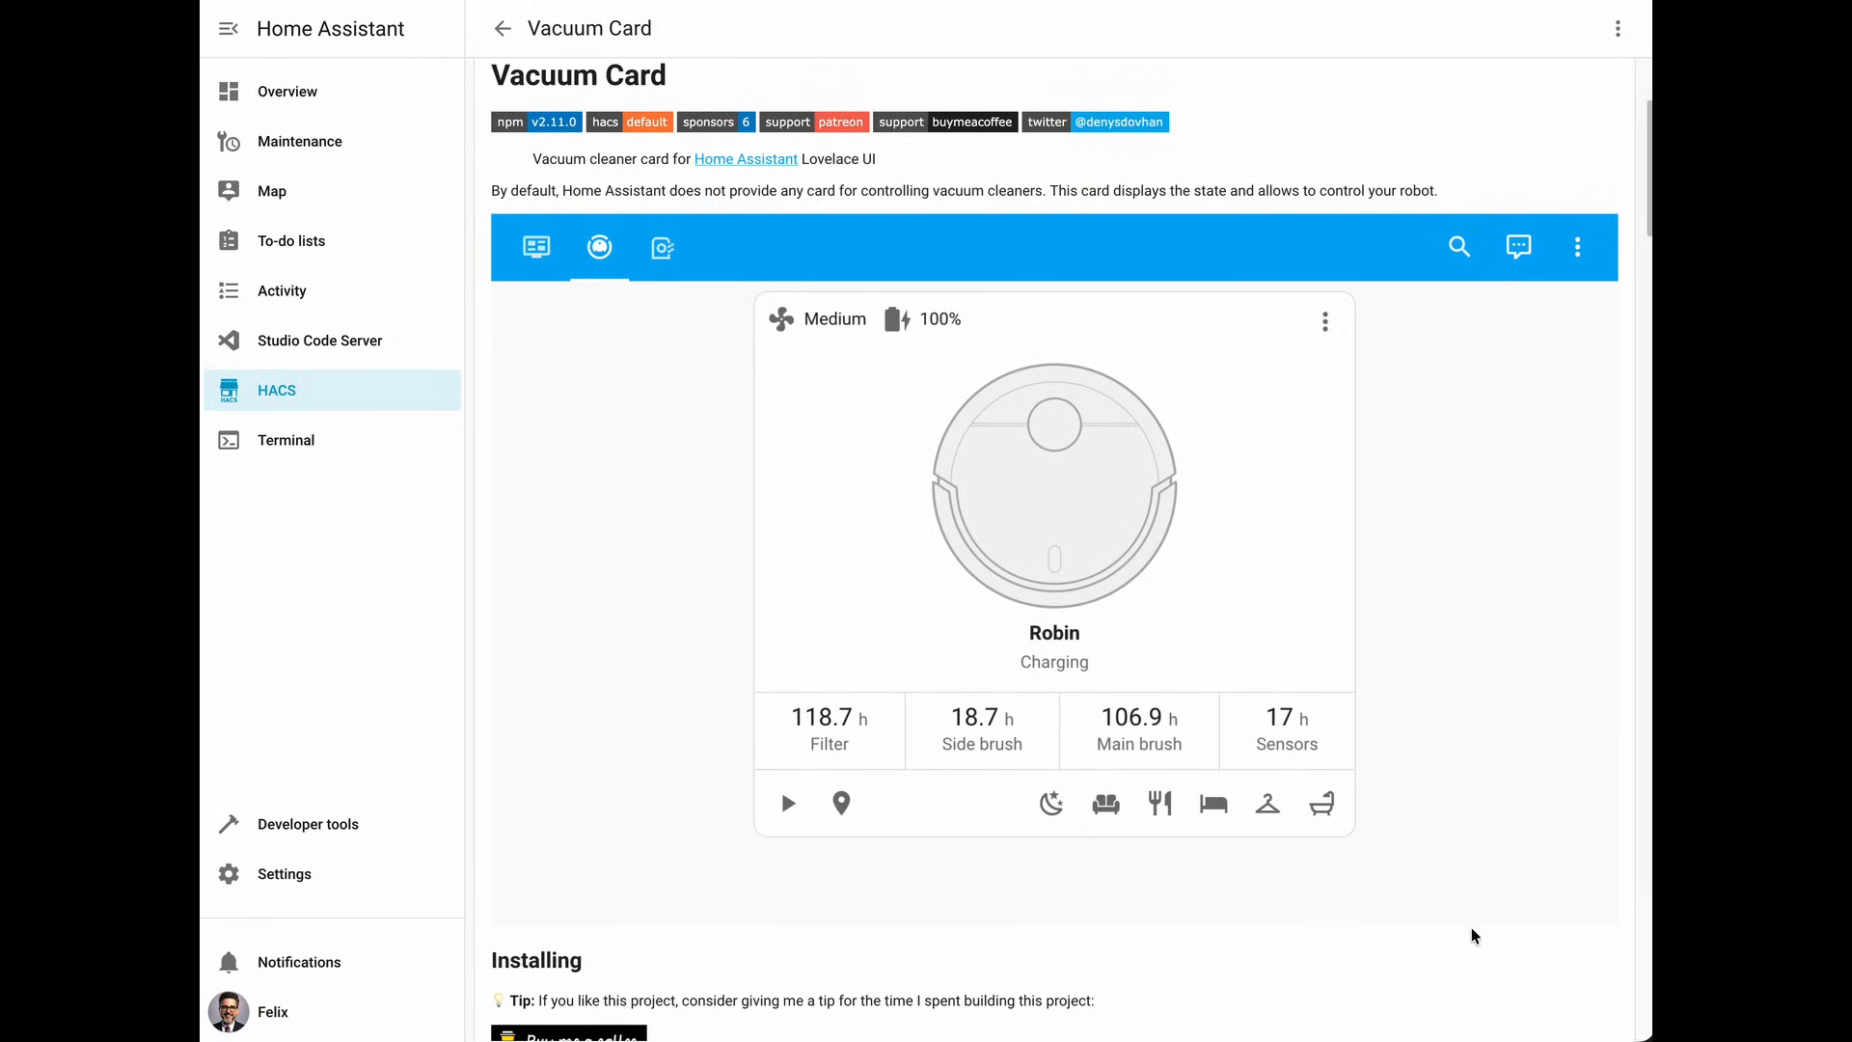
{"action": "scroll", "coordinate": [1425, 707], "scroll_direction": "up", "scroll_amount": 3}
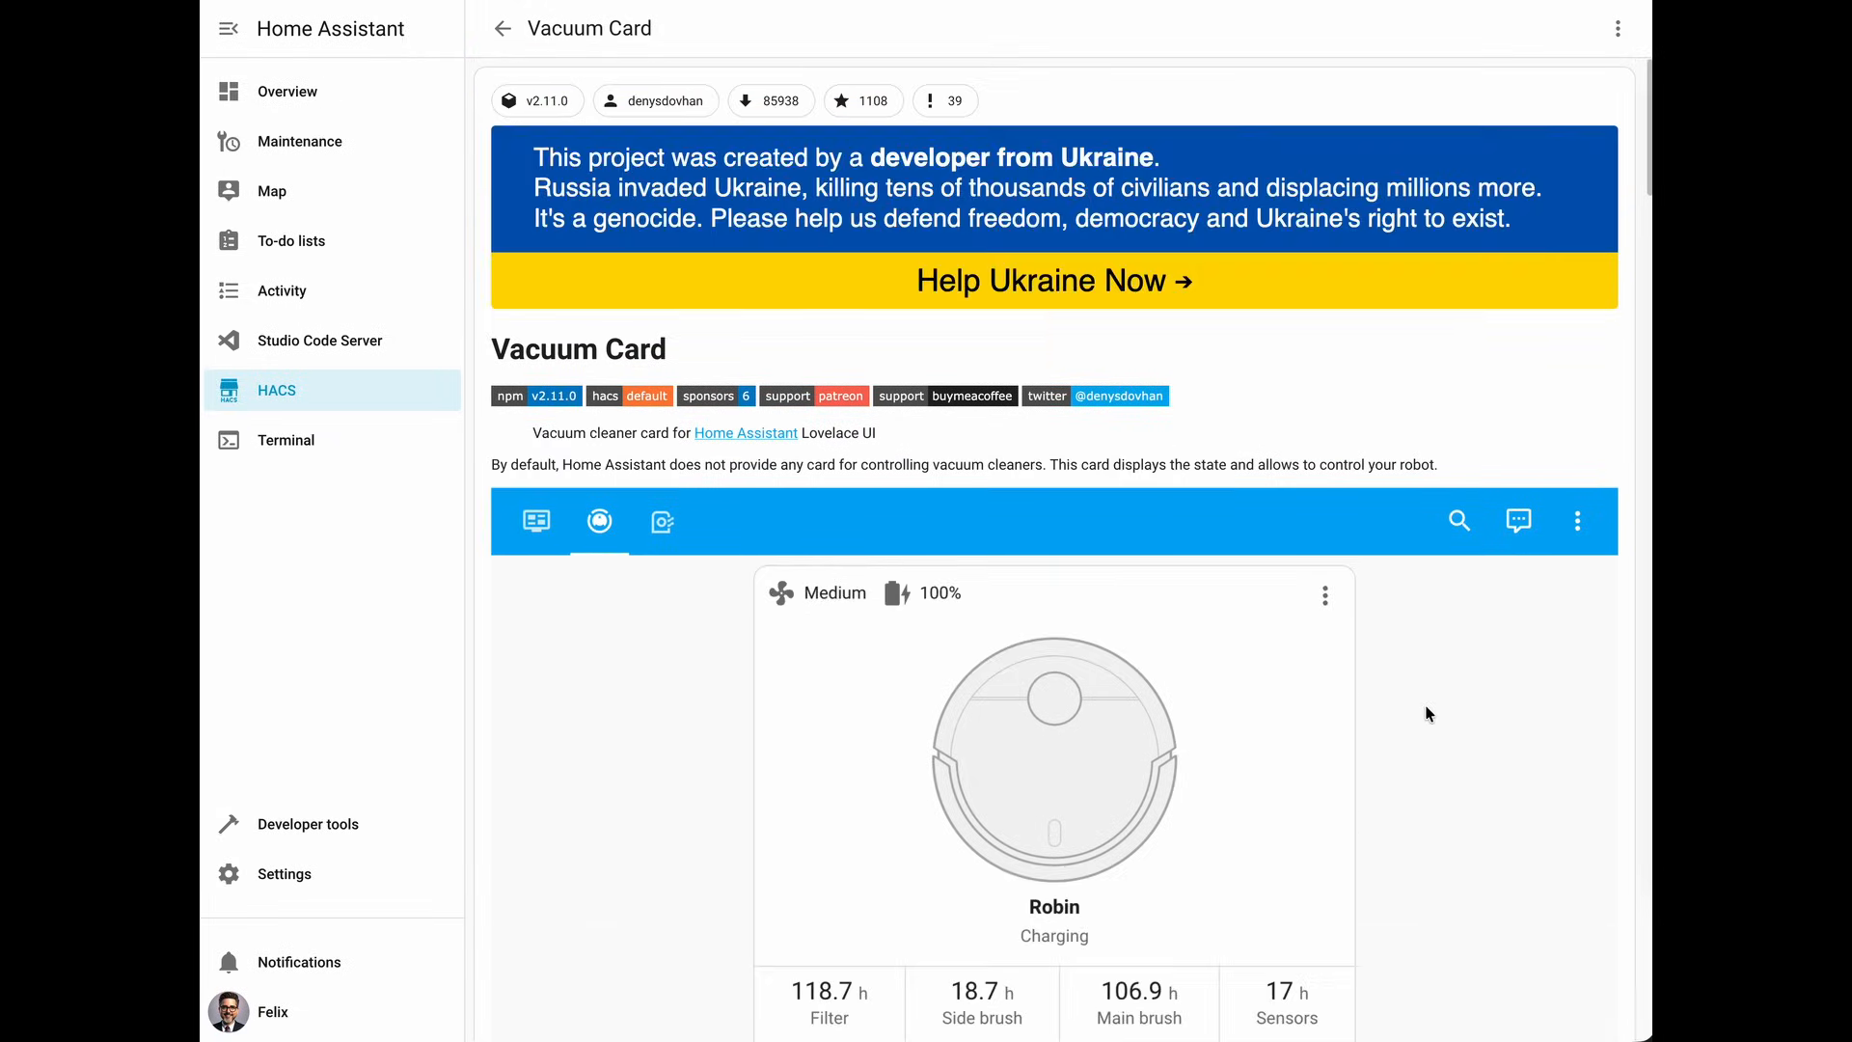
{"action": "scroll", "coordinate": [1426, 707], "scroll_direction": "down", "scroll_amount": 10}
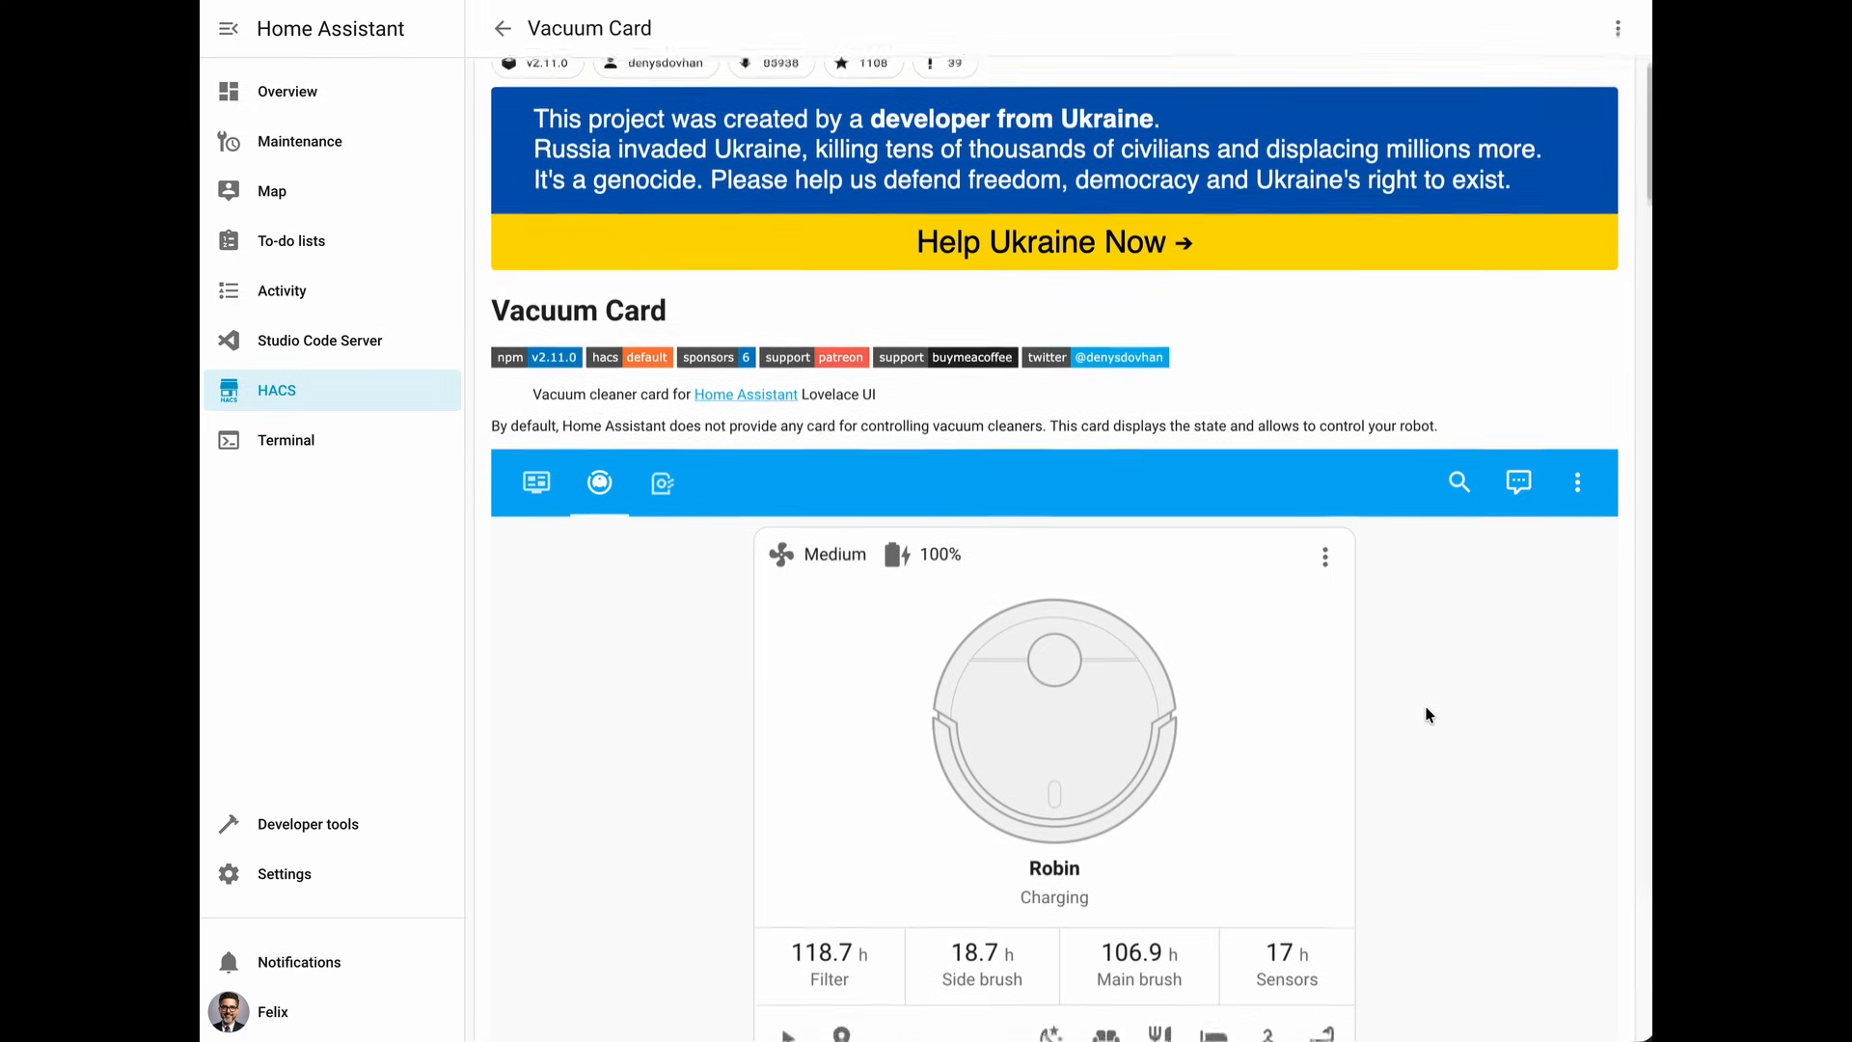
{"action": "scroll", "coordinate": [1422, 708], "scroll_direction": "down", "scroll_amount": 10}
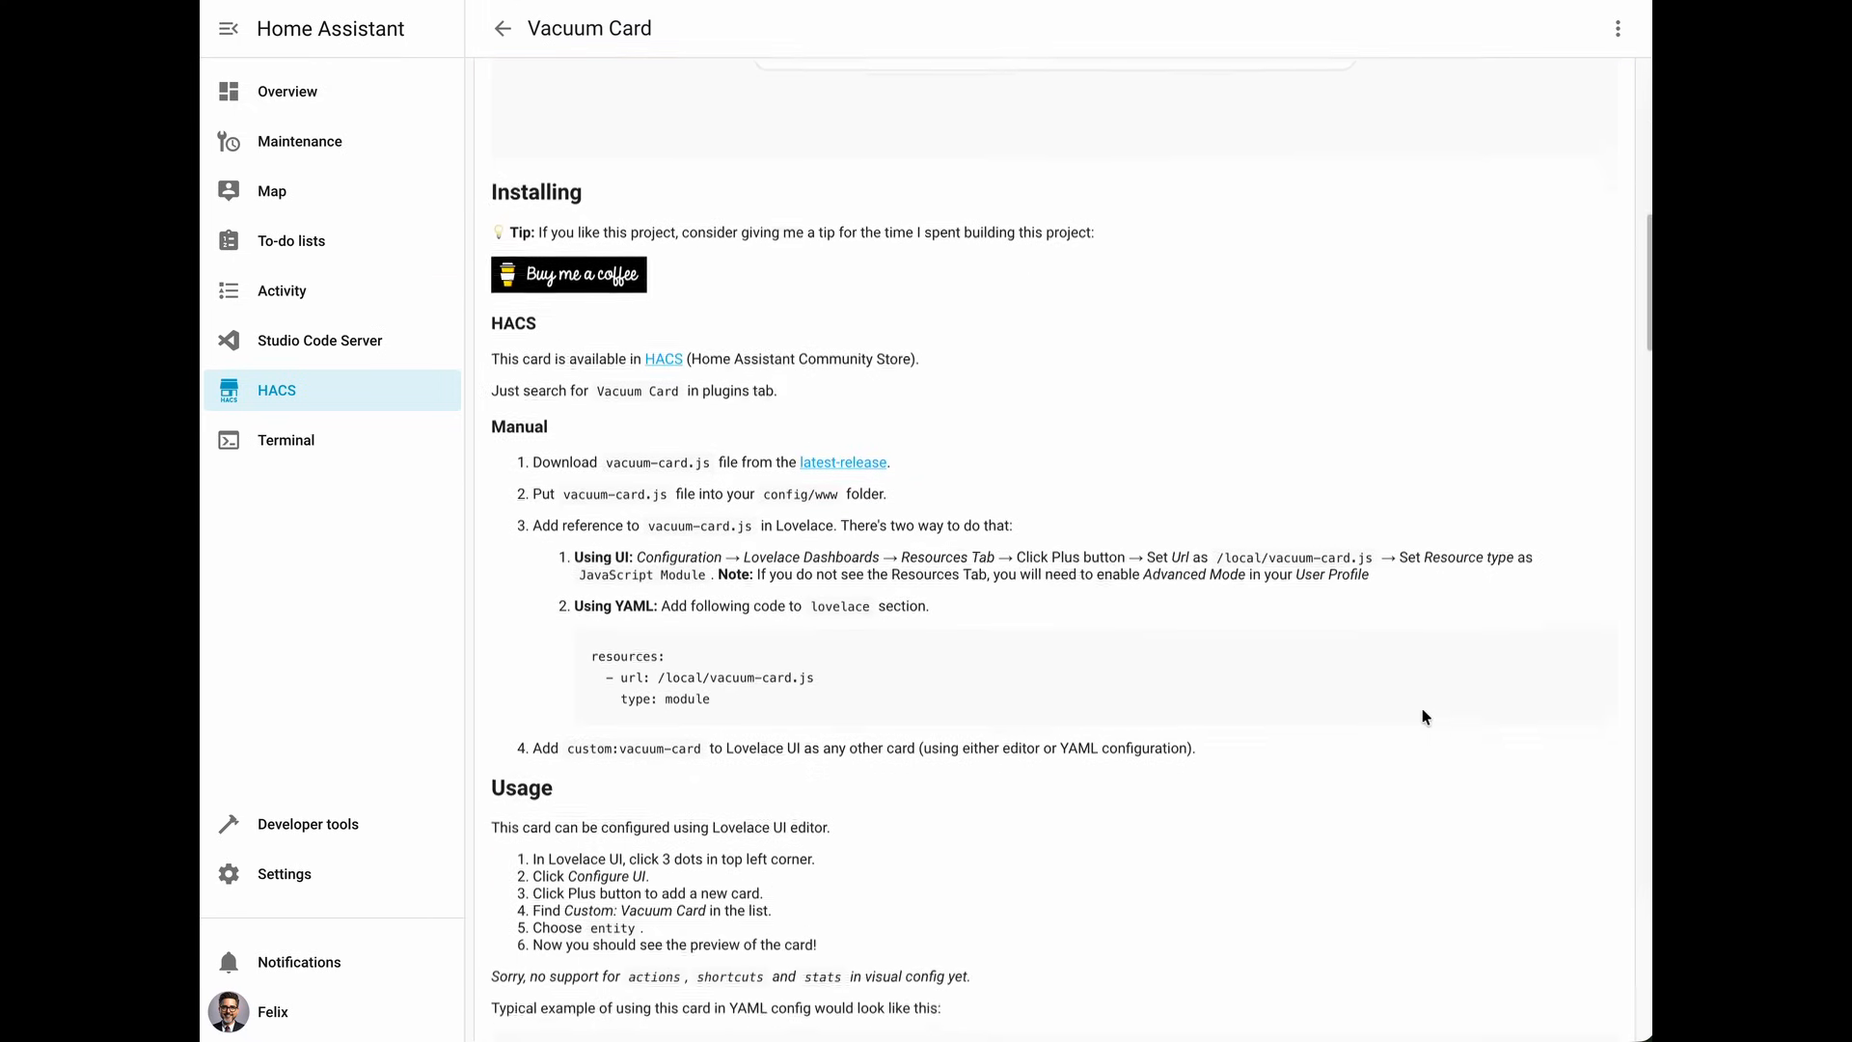
{"action": "scroll", "coordinate": [1406, 714], "scroll_direction": "up", "scroll_amount": 1}
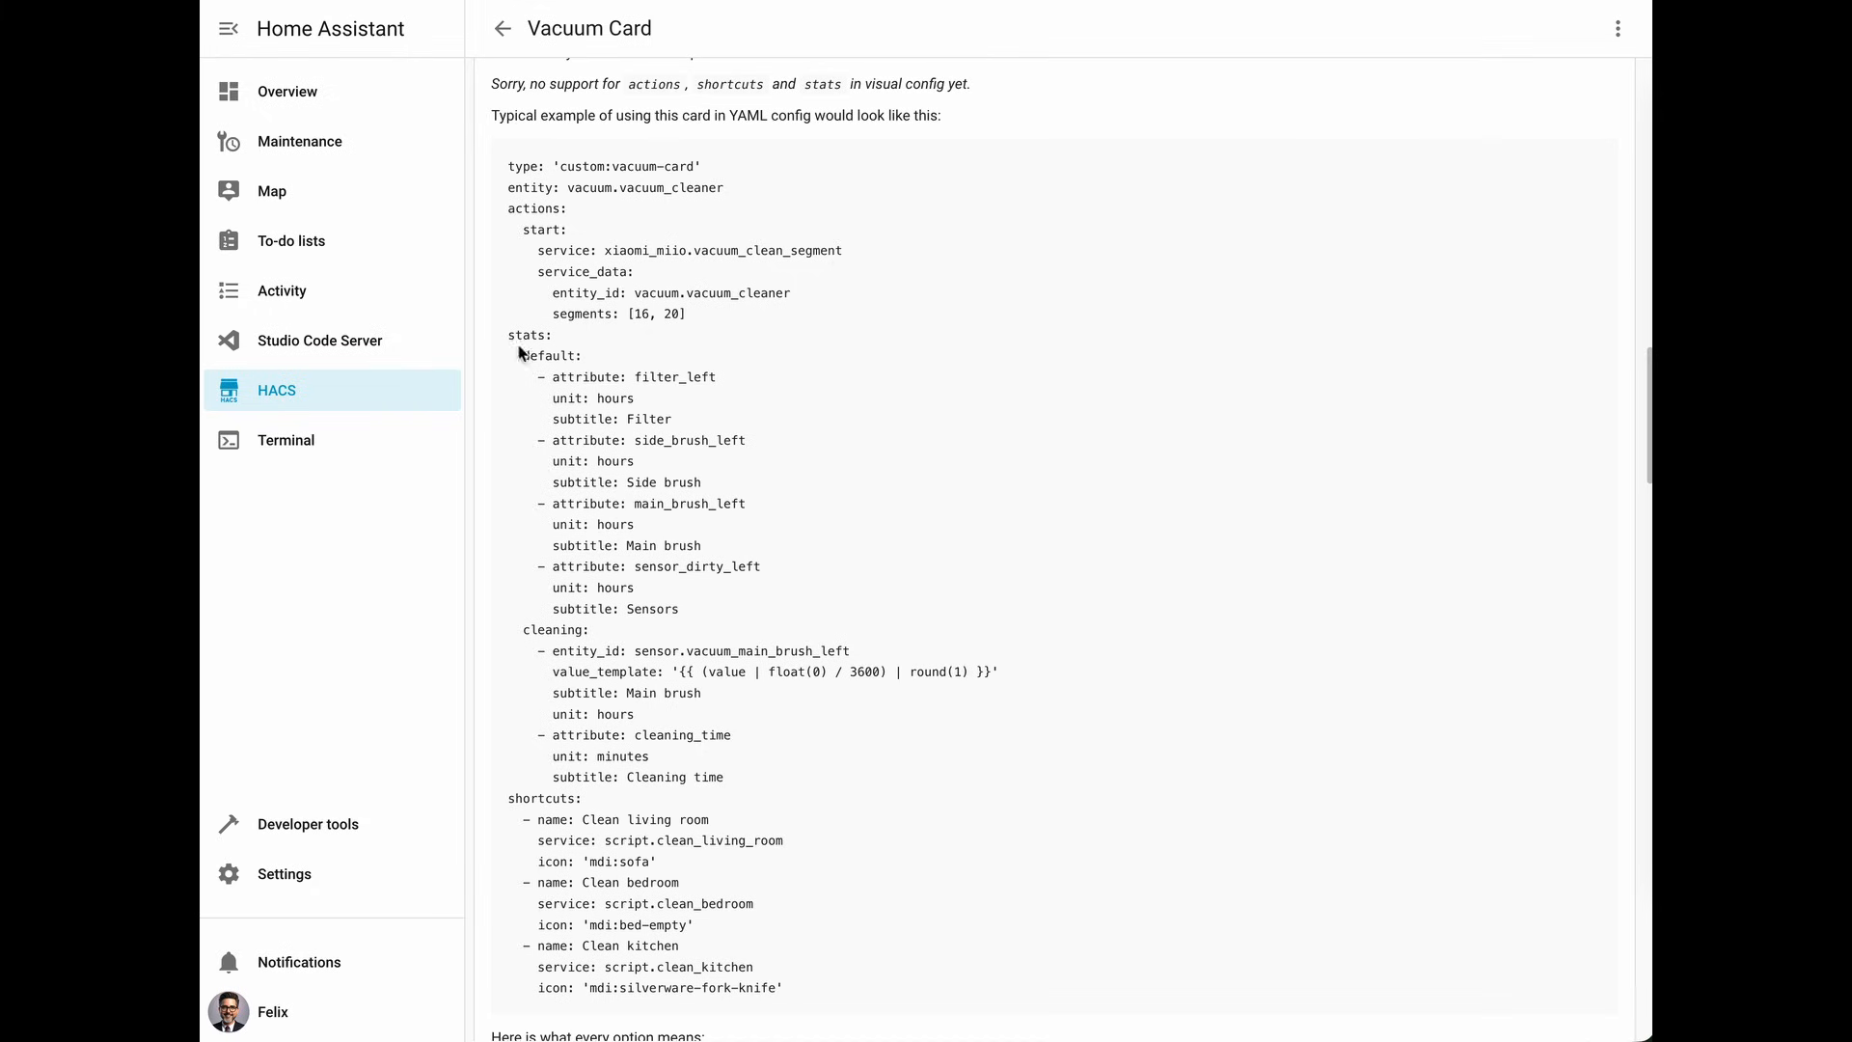
{"action": "left_click_drag", "start_coordinate": [507, 334], "coordinate": [584, 375]}
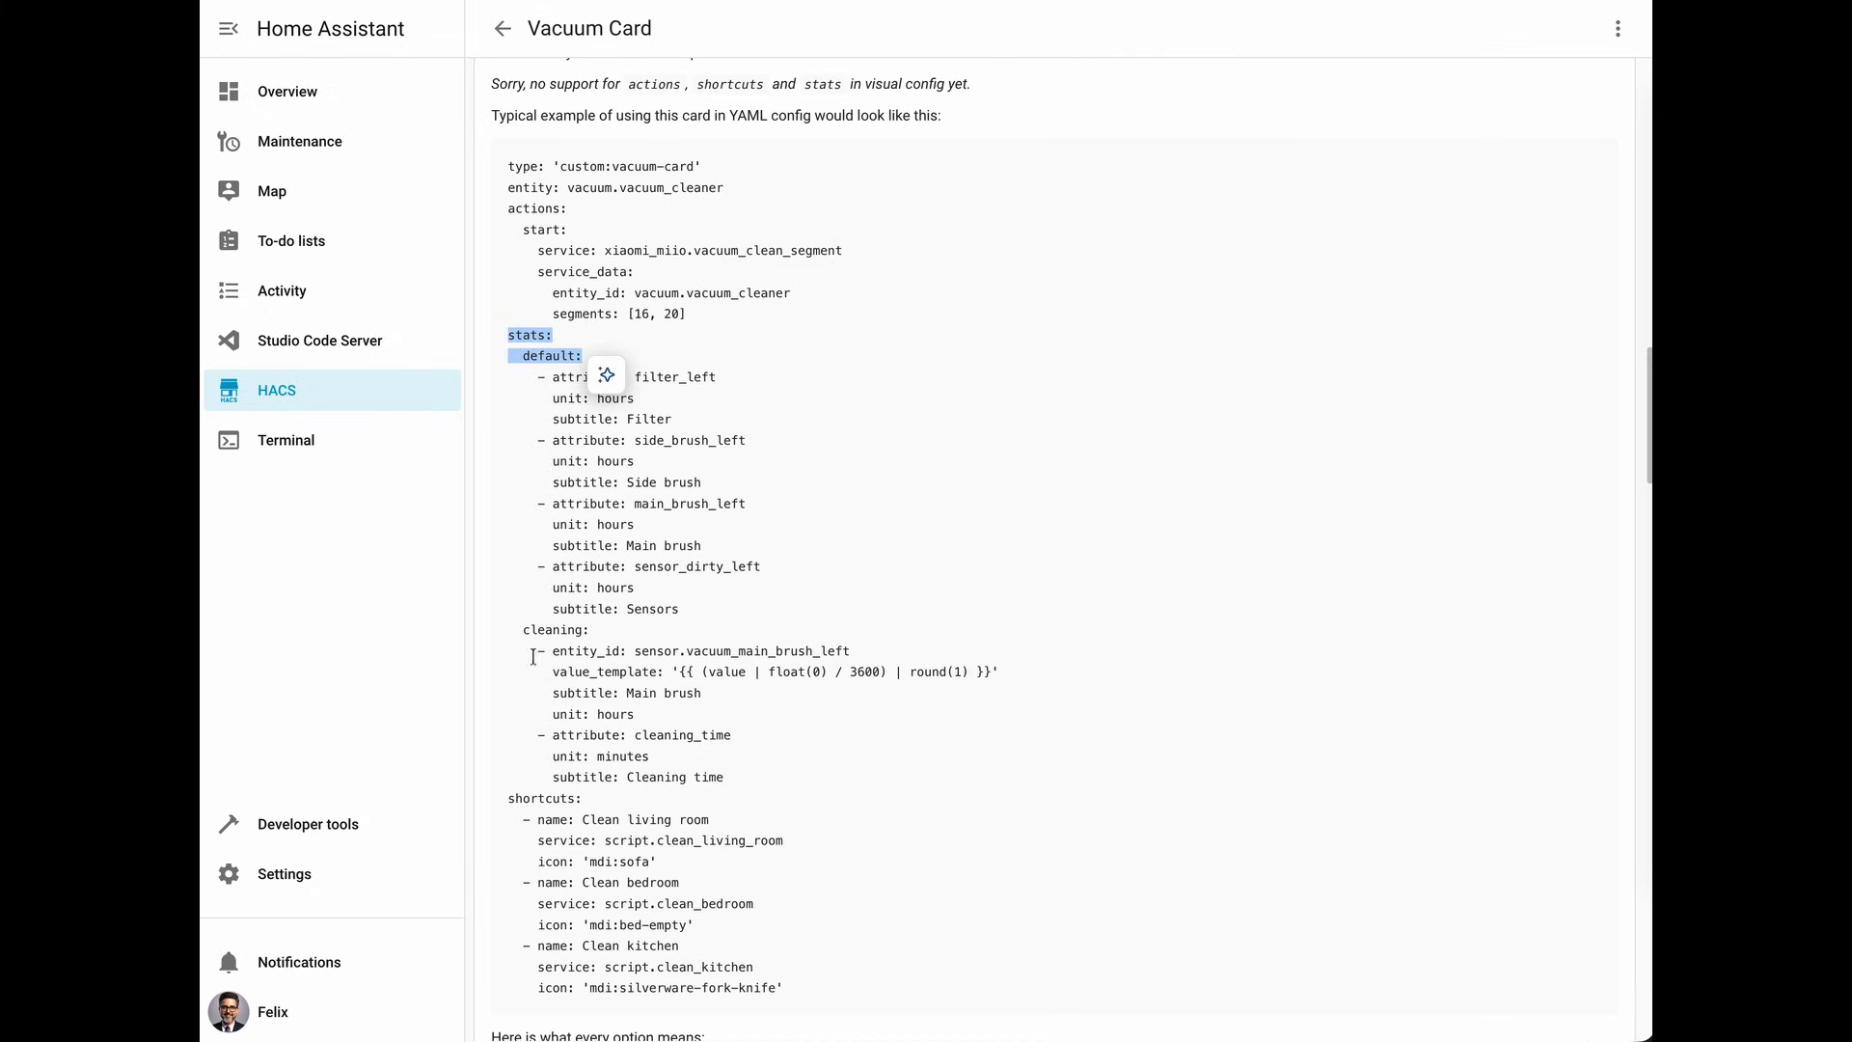
{"action": "left_click_drag", "start_coordinate": [526, 632], "coordinate": [590, 632]}
{"action": "left_click", "coordinate": [606, 651]}
{"action": "left_click", "coordinate": [578, 671]}
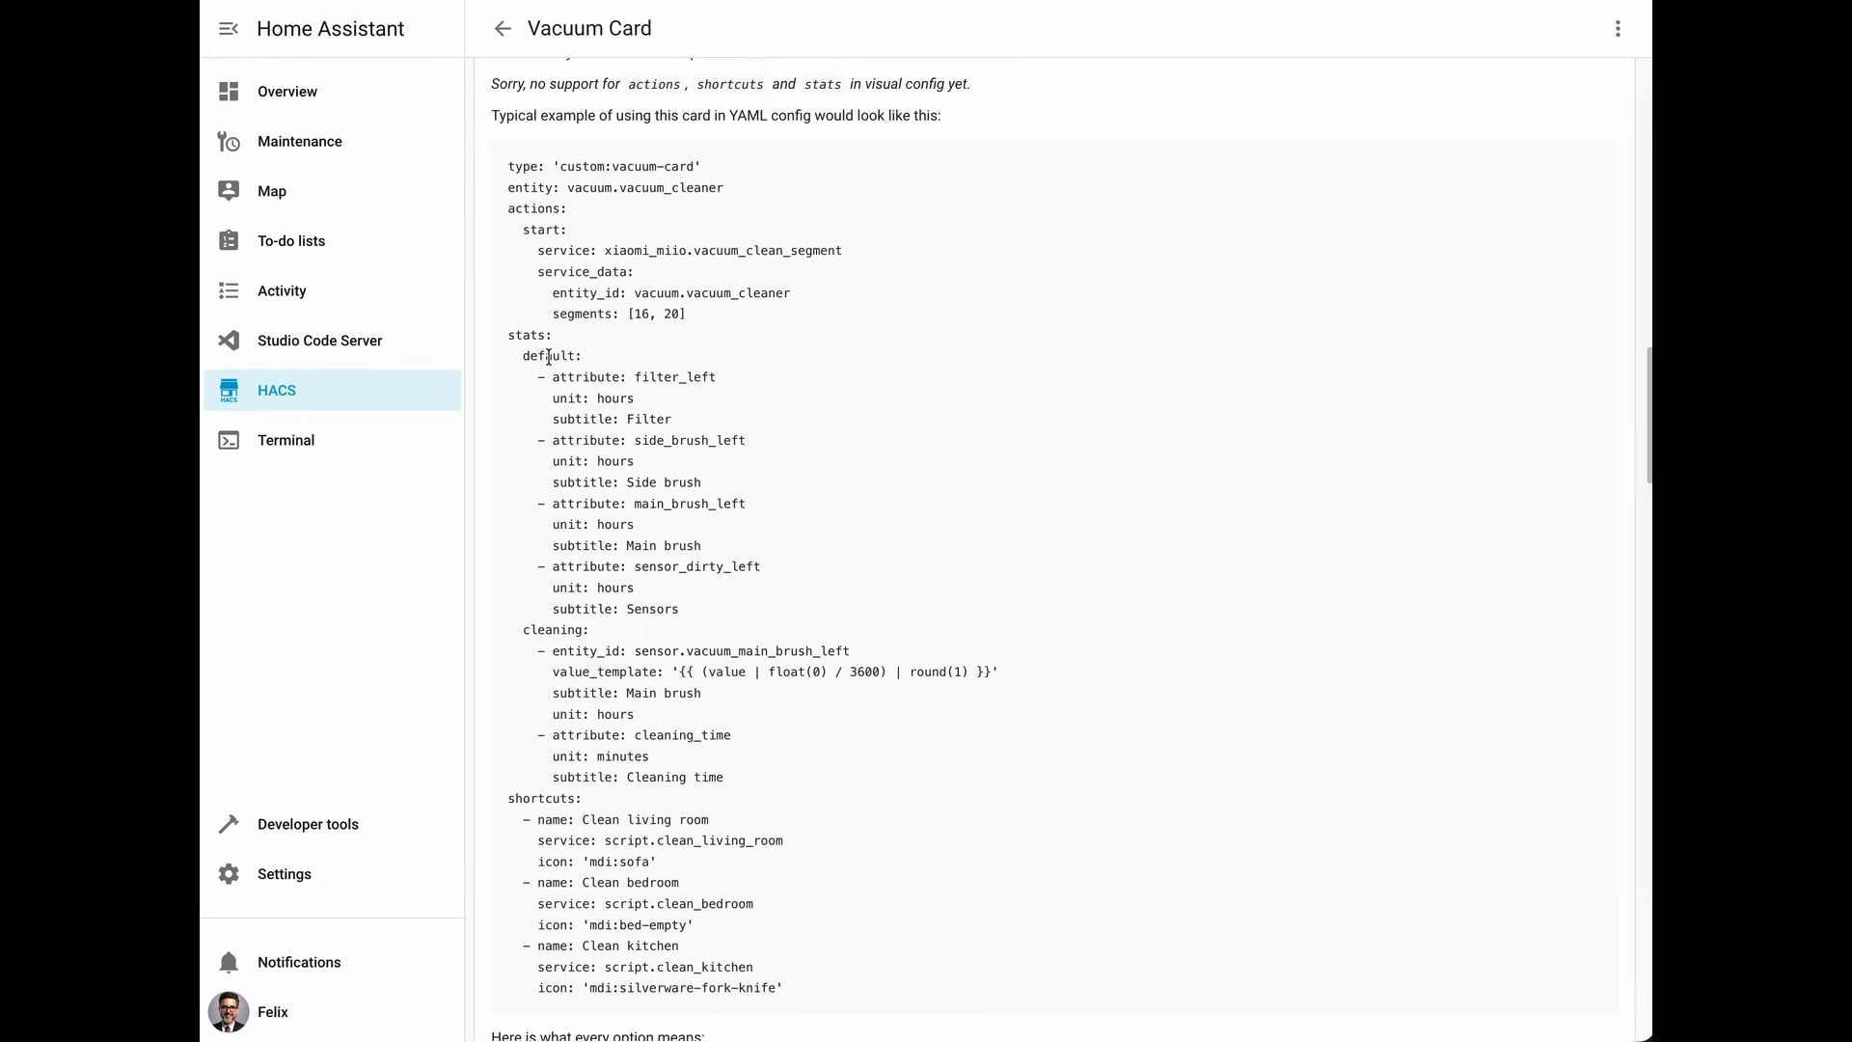
{"action": "left_click_drag", "start_coordinate": [519, 356], "coordinate": [595, 357]}
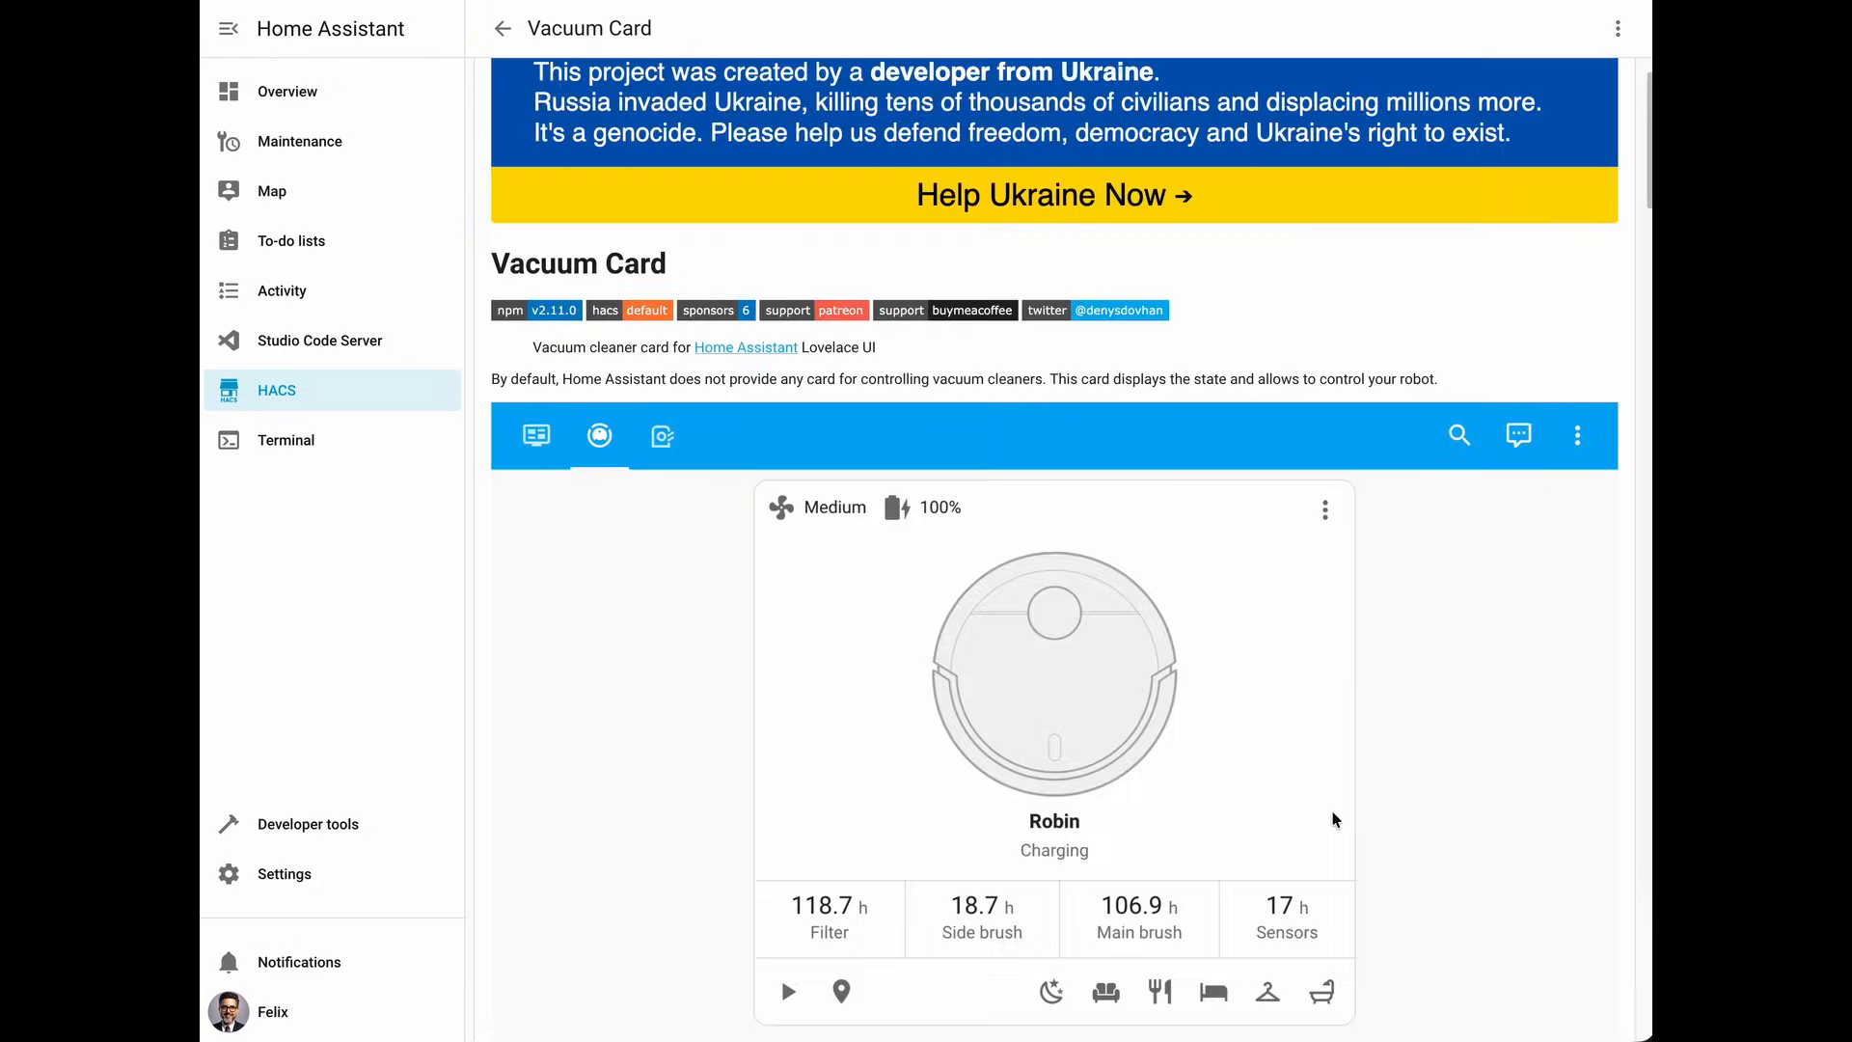
{"action": "scroll", "coordinate": [1332, 819], "scroll_direction": "down", "scroll_amount": 5}
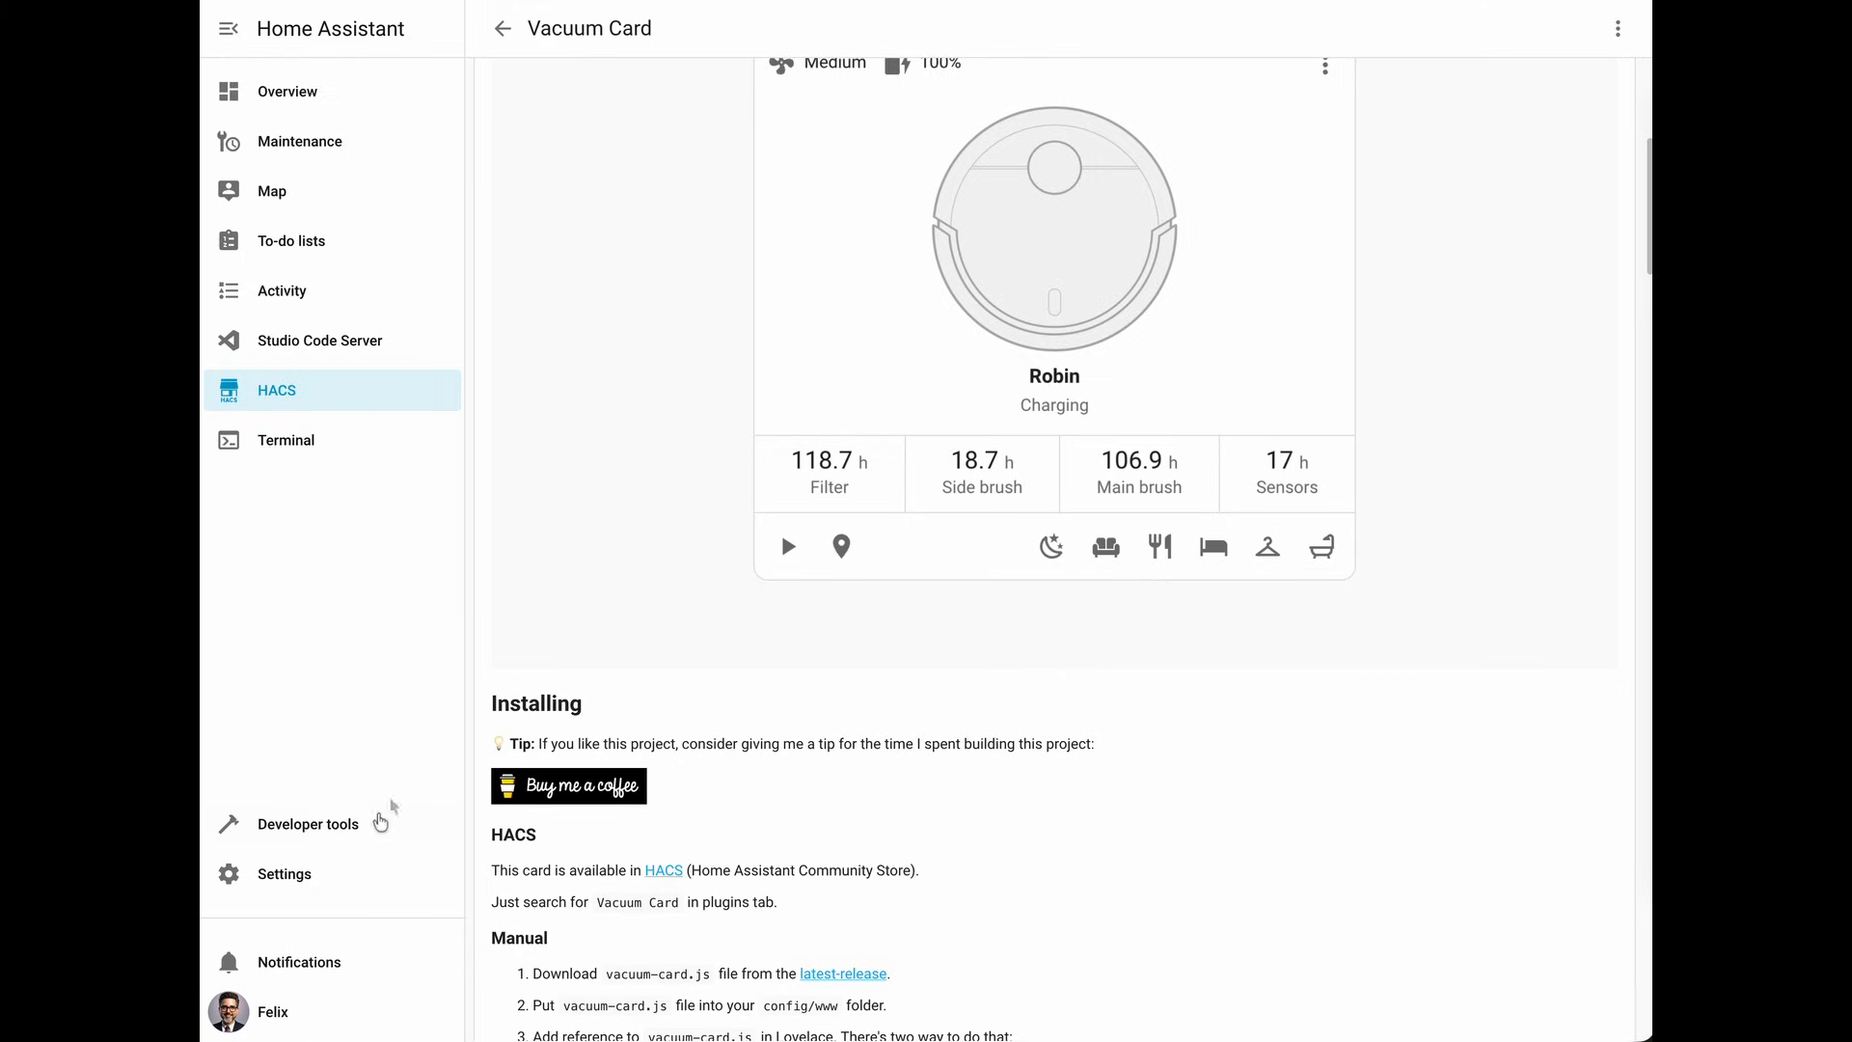
Open the Q5 Max+ device page from the Roborock integration in the devices and services settings
{"action": "left_click", "coordinate": [351, 883]}
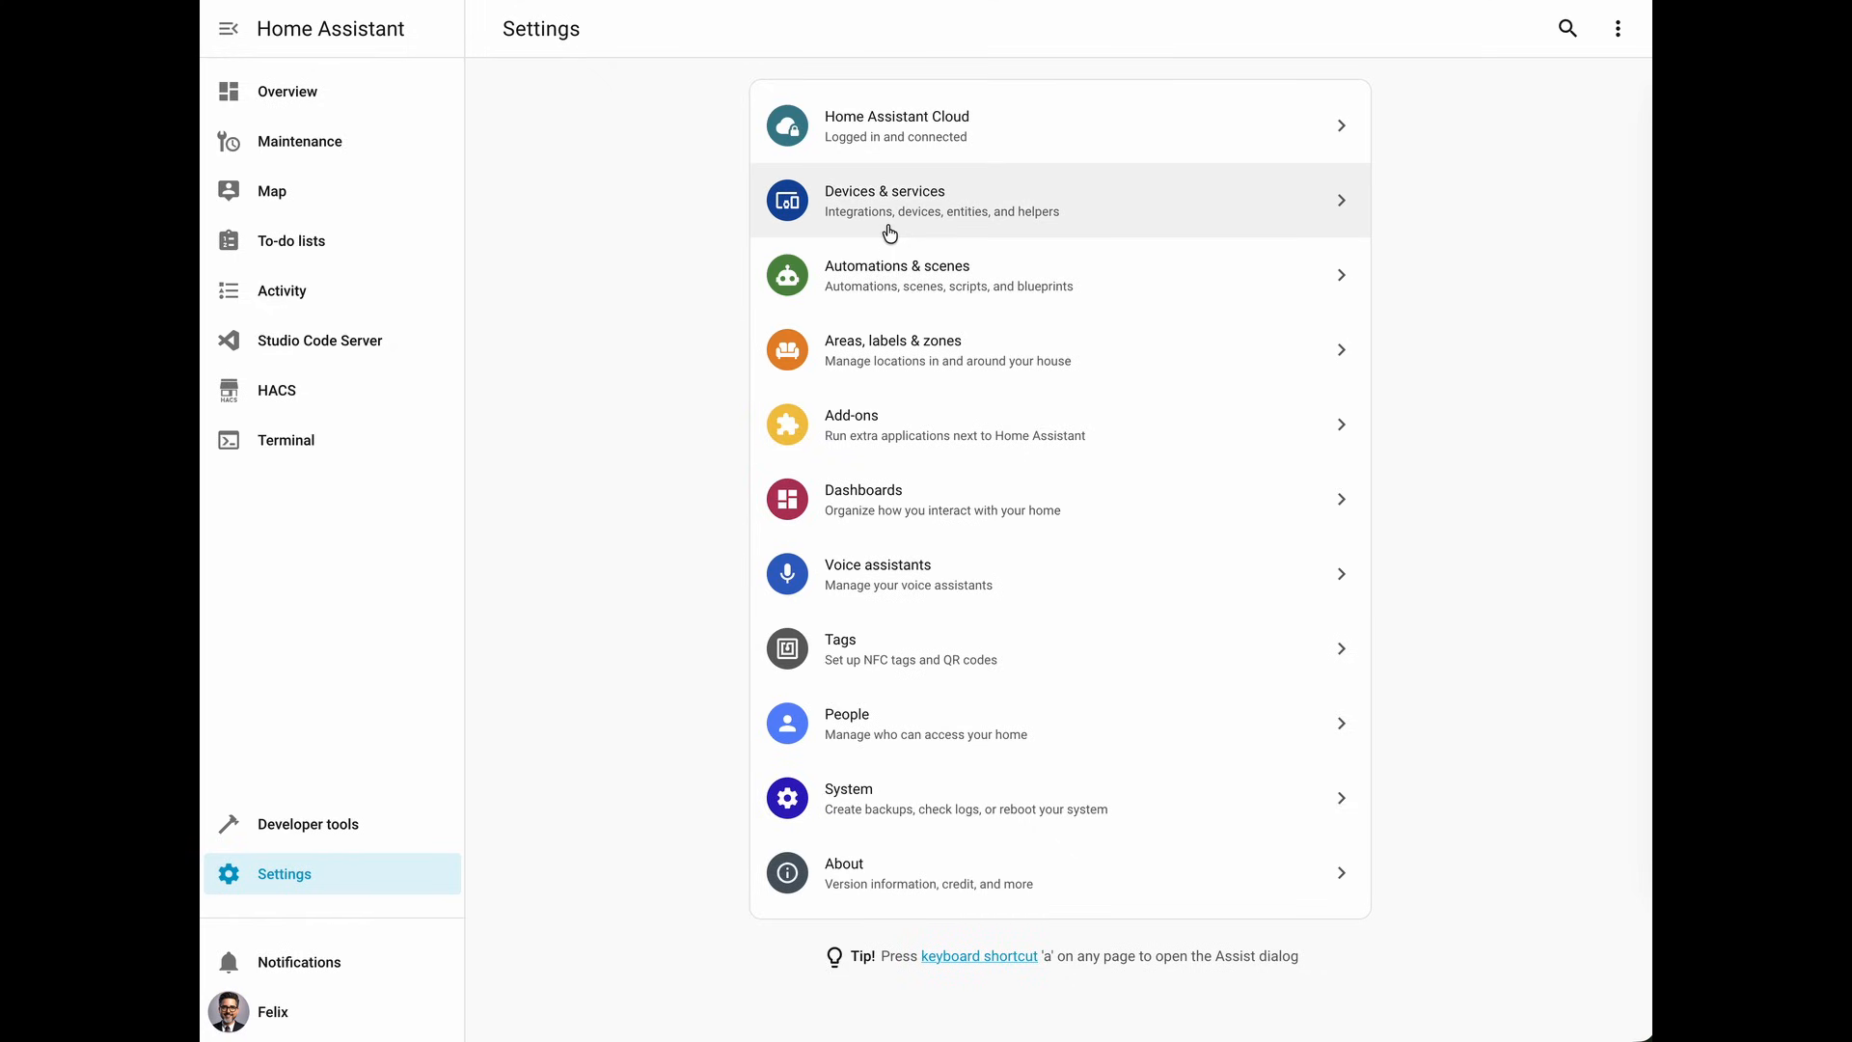
{"action": "left_click", "coordinate": [891, 234]}
{"action": "left_click", "coordinate": [955, 916]}
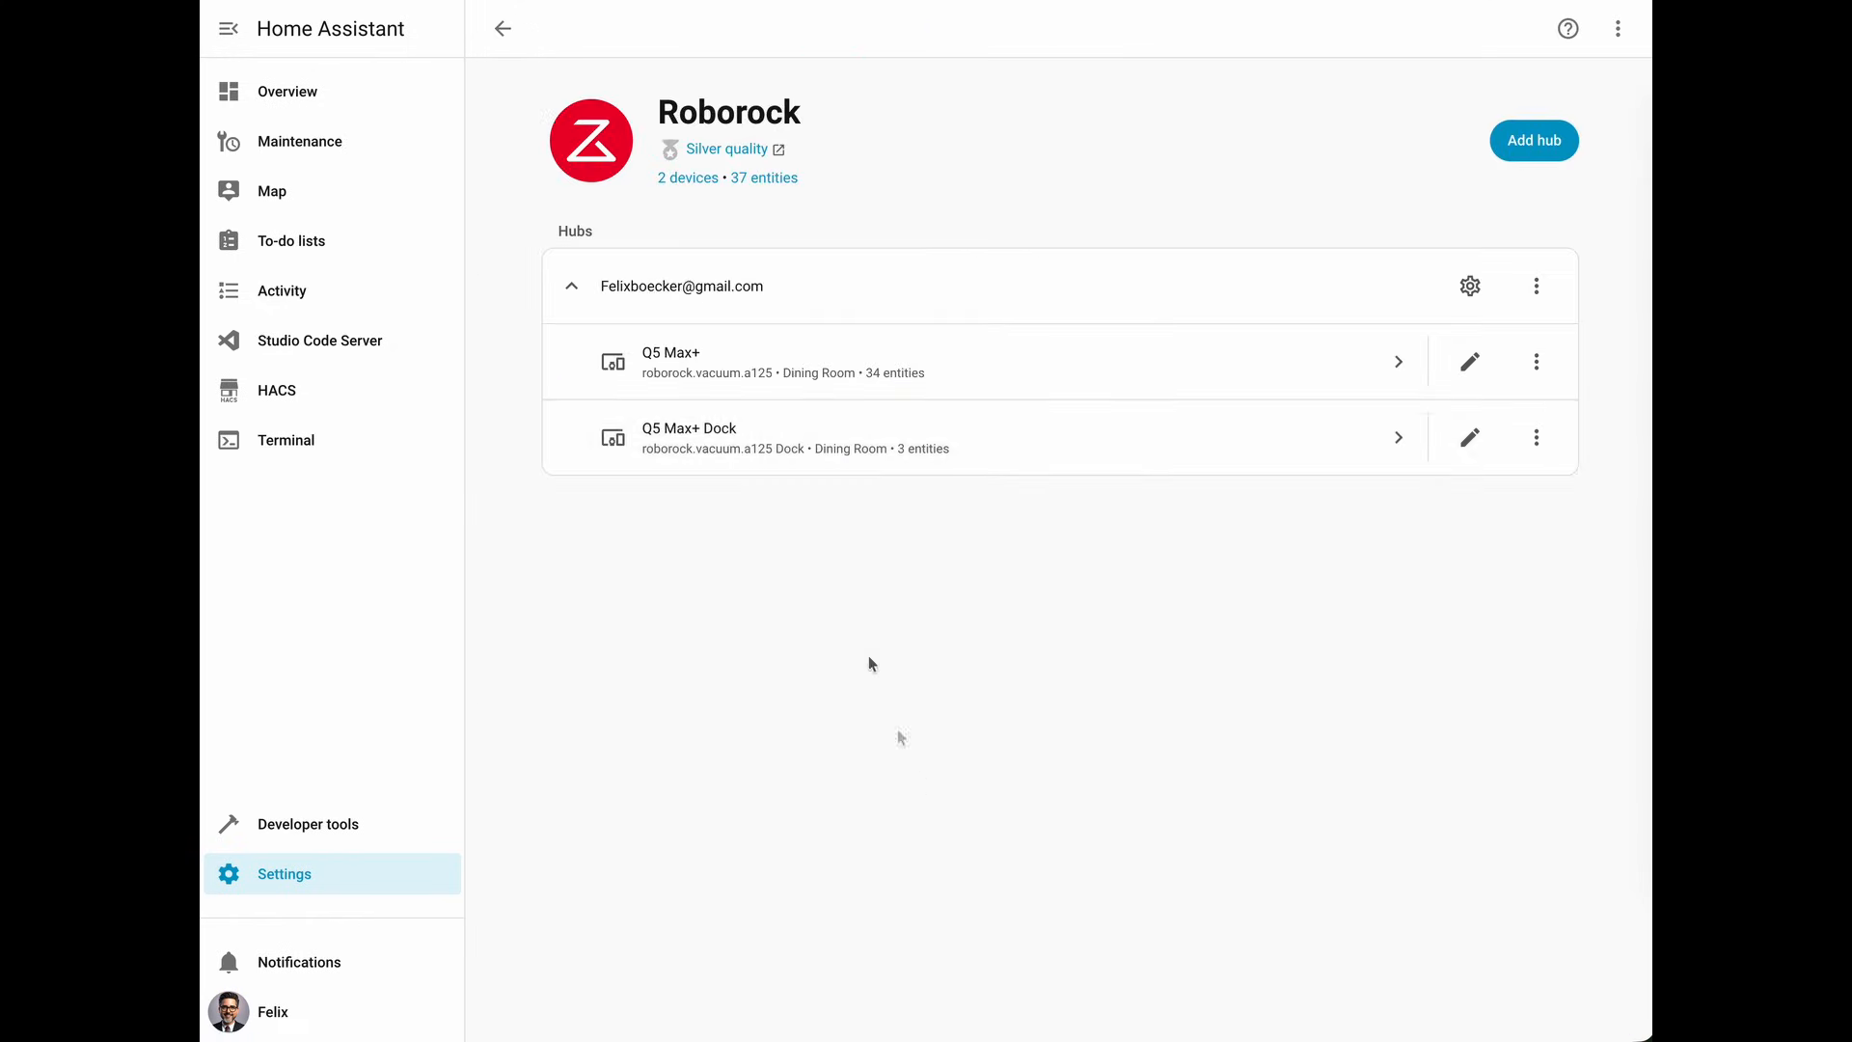
{"action": "left_click", "coordinate": [786, 366]}
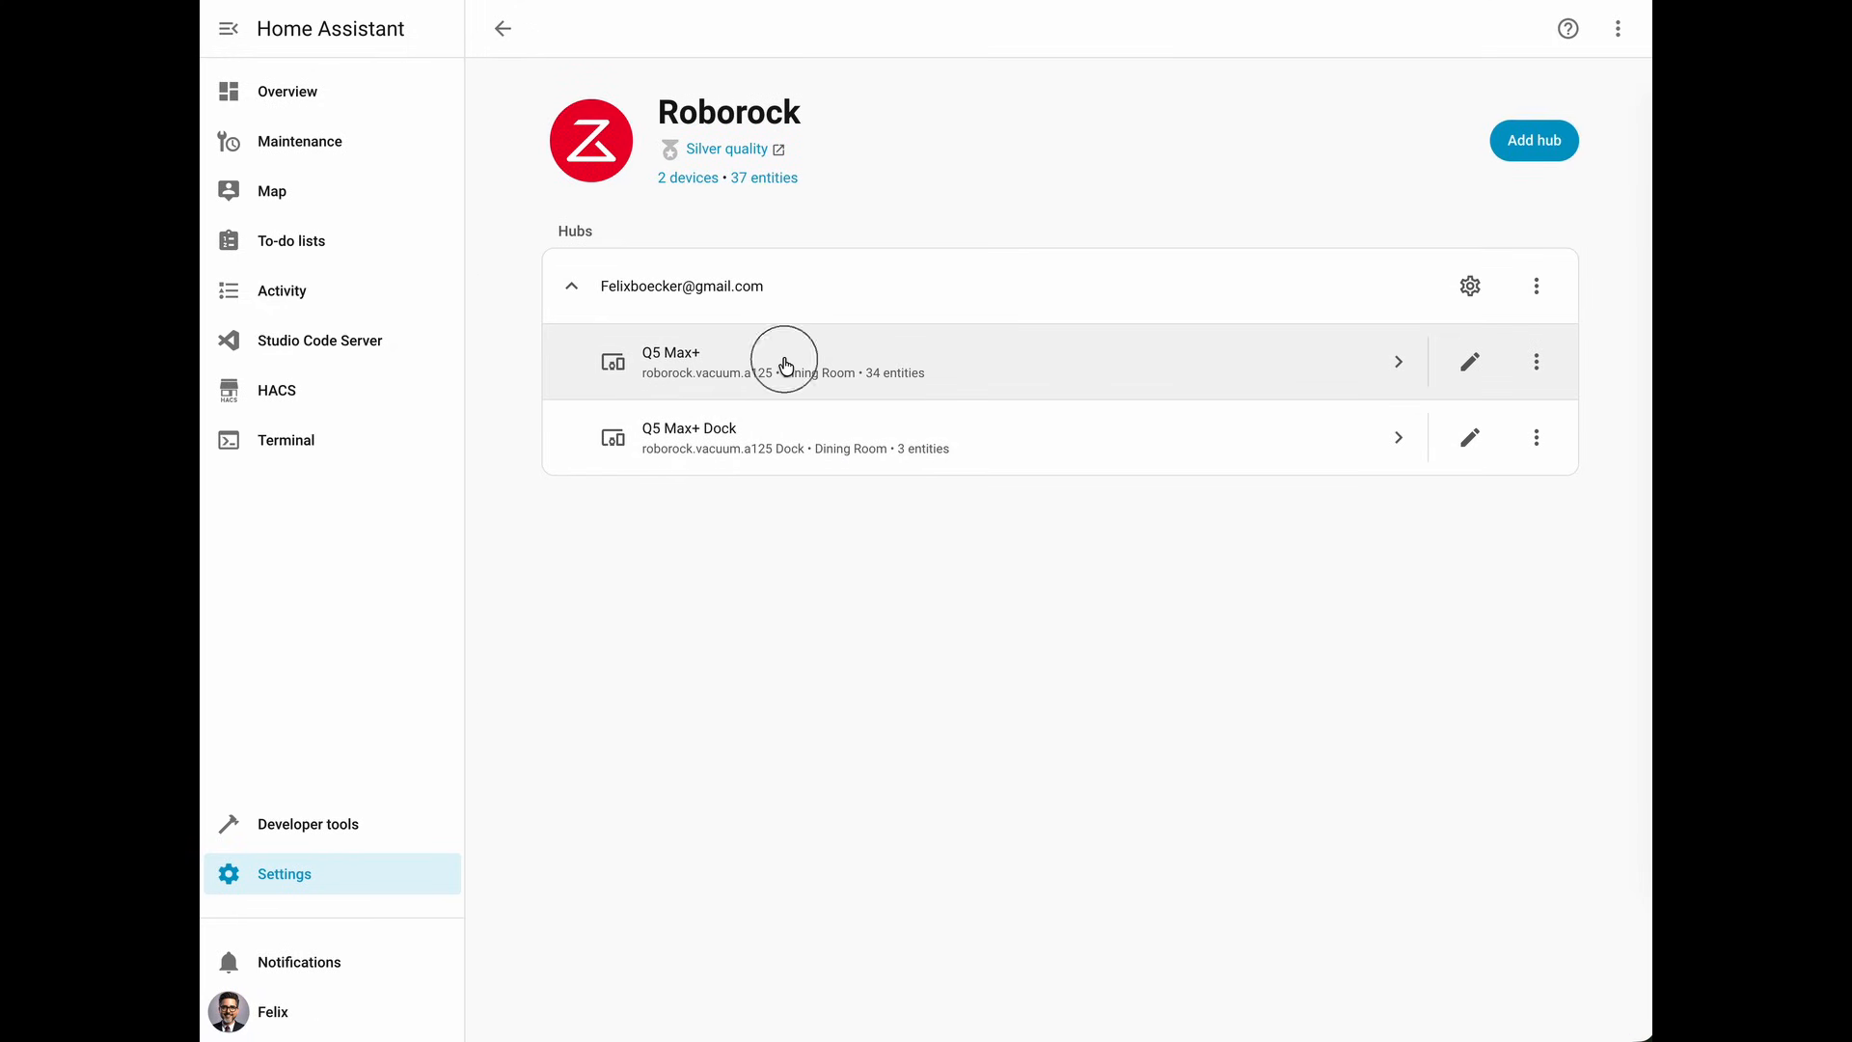
Copy the entity ID of the Q5 Max+ Filter time left diagnostic sensor and close its details
{"action": "scroll", "coordinate": [1119, 579], "scroll_direction": "down", "scroll_amount": 5}
{"action": "scroll", "coordinate": [1119, 578], "scroll_direction": "down", "scroll_amount": 3}
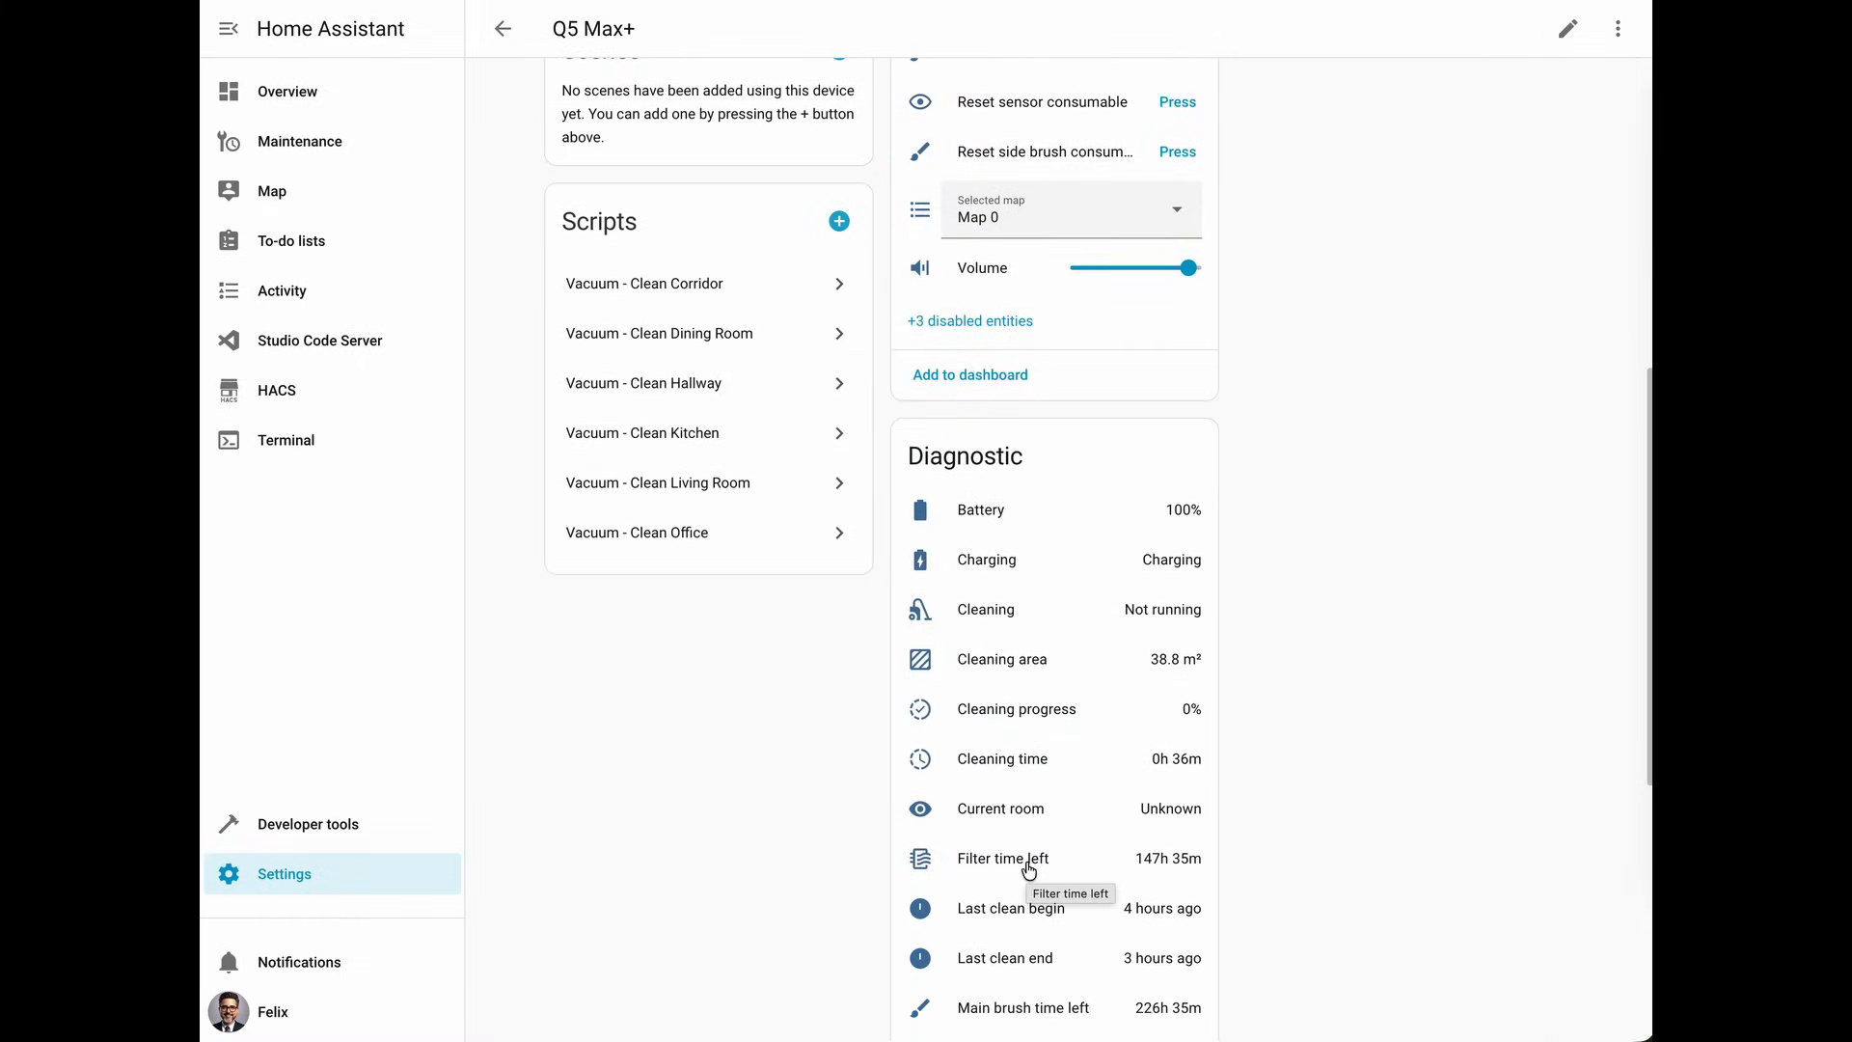
{"action": "left_click", "coordinate": [1027, 863]}
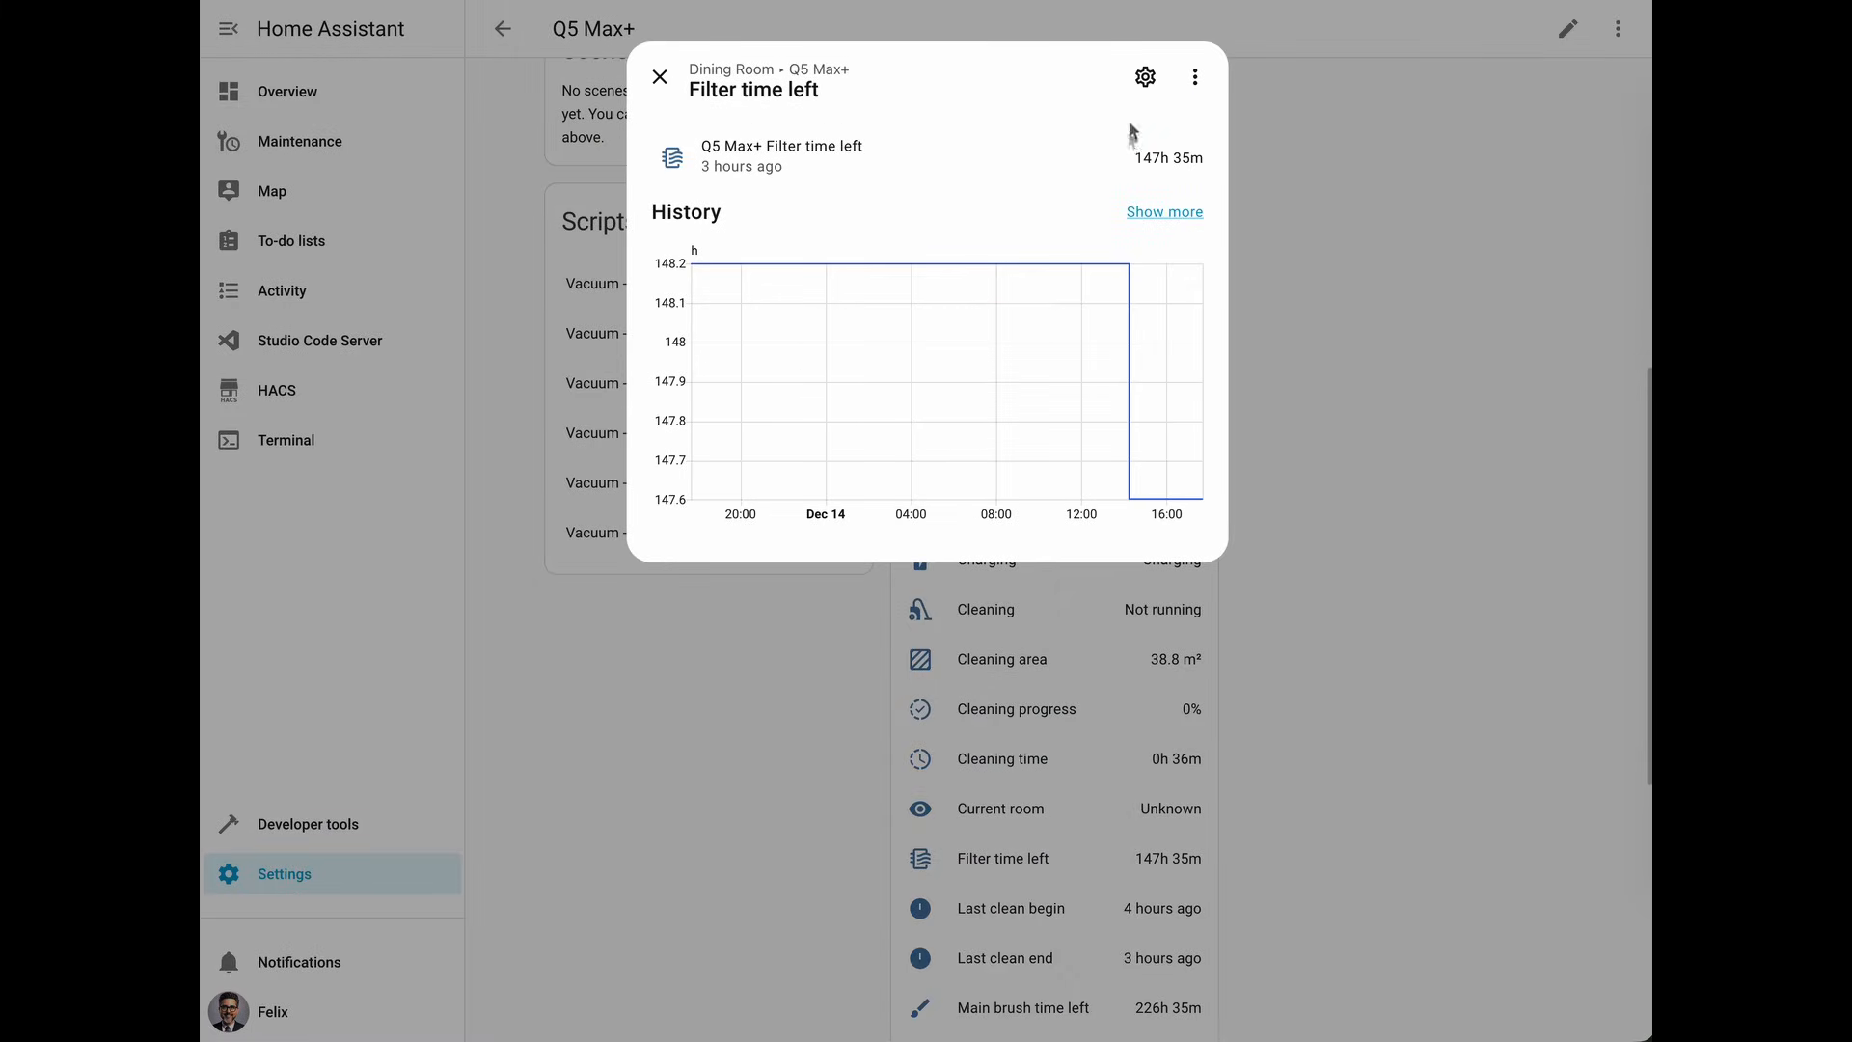
{"action": "left_click", "coordinate": [1144, 79]}
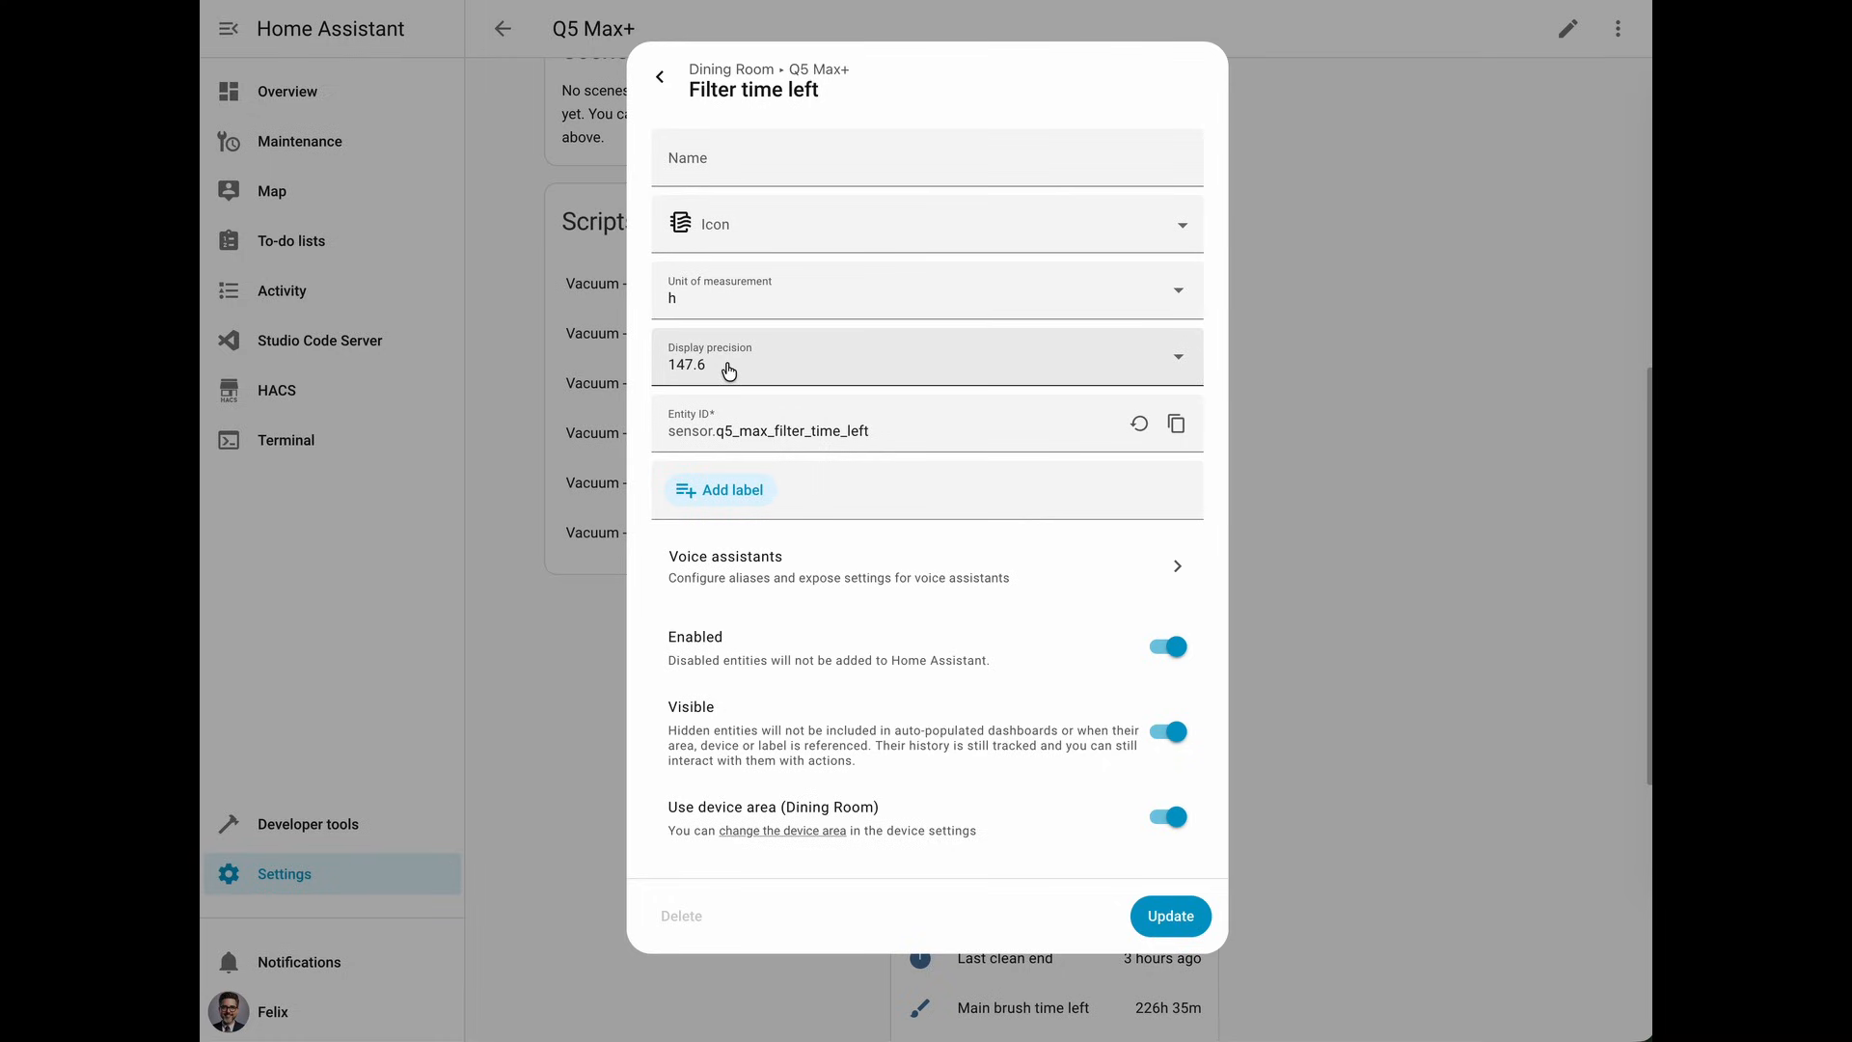
{"action": "left_click", "coordinate": [1178, 427]}
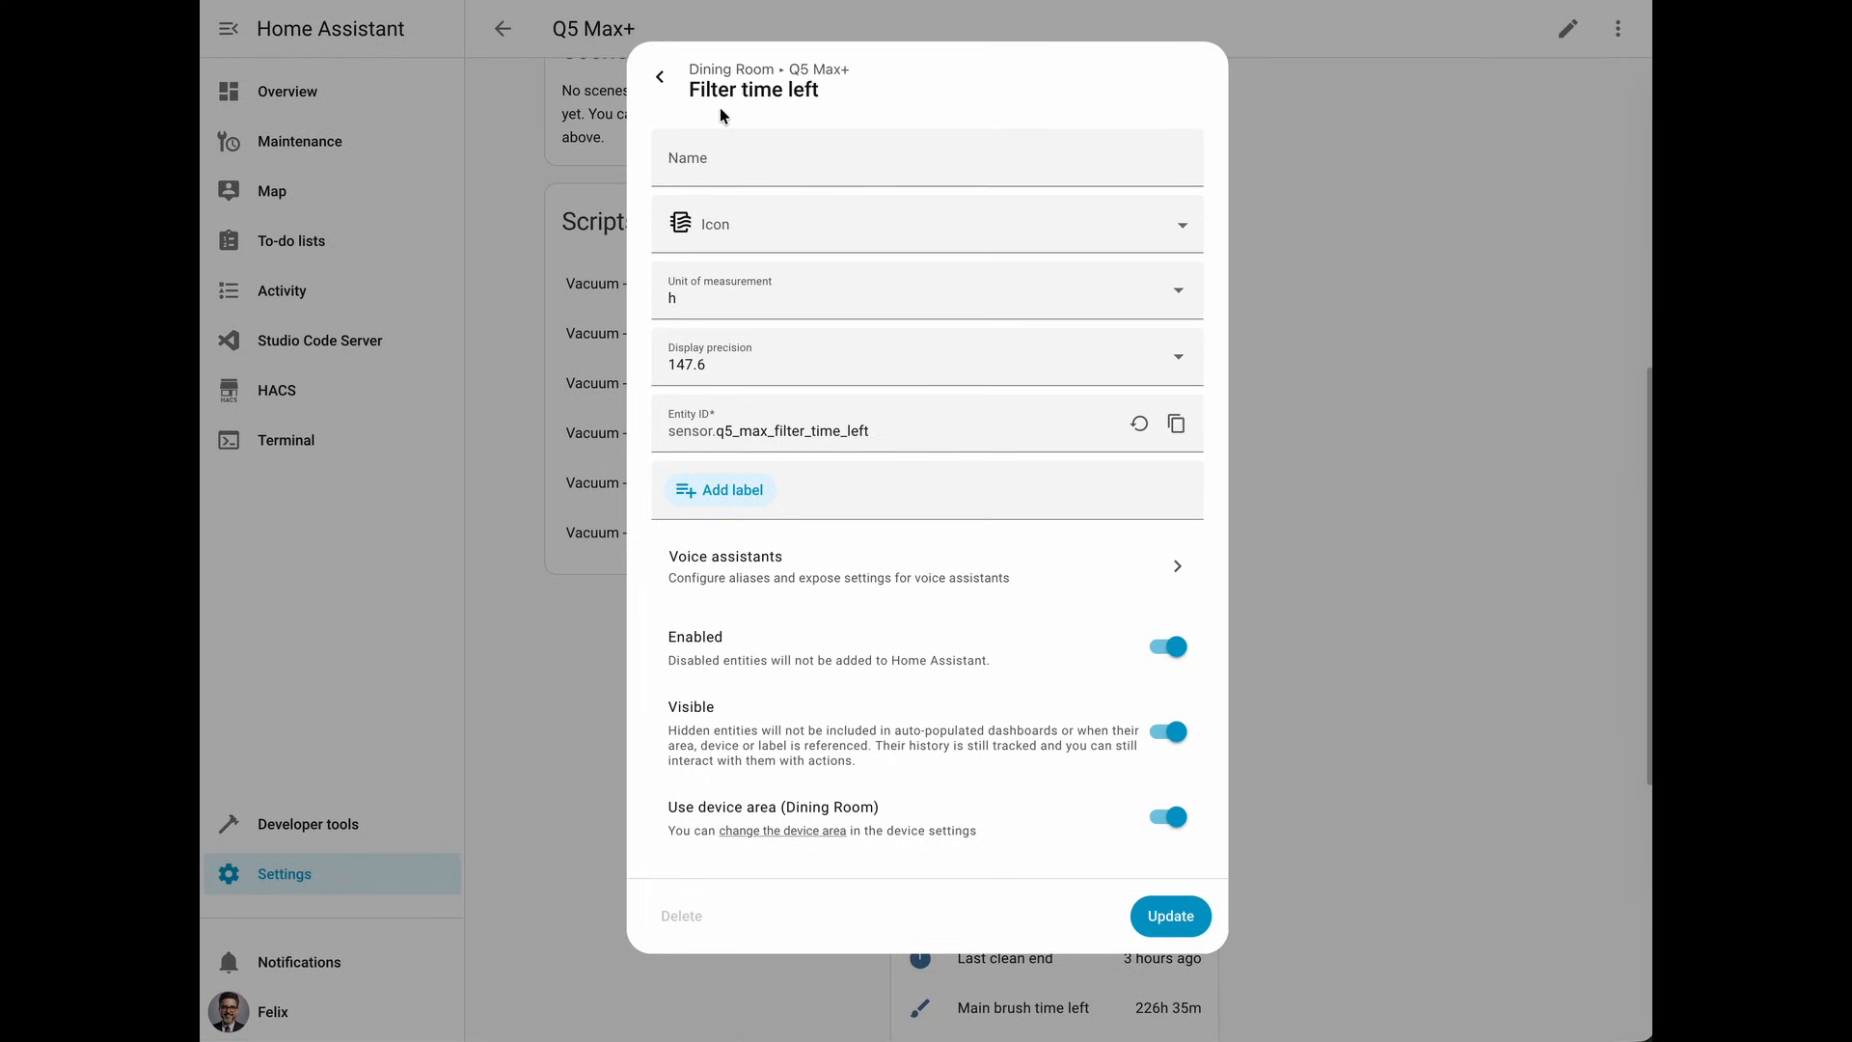
{"action": "left_click", "coordinate": [660, 79]}
{"action": "left_click", "coordinate": [660, 78]}
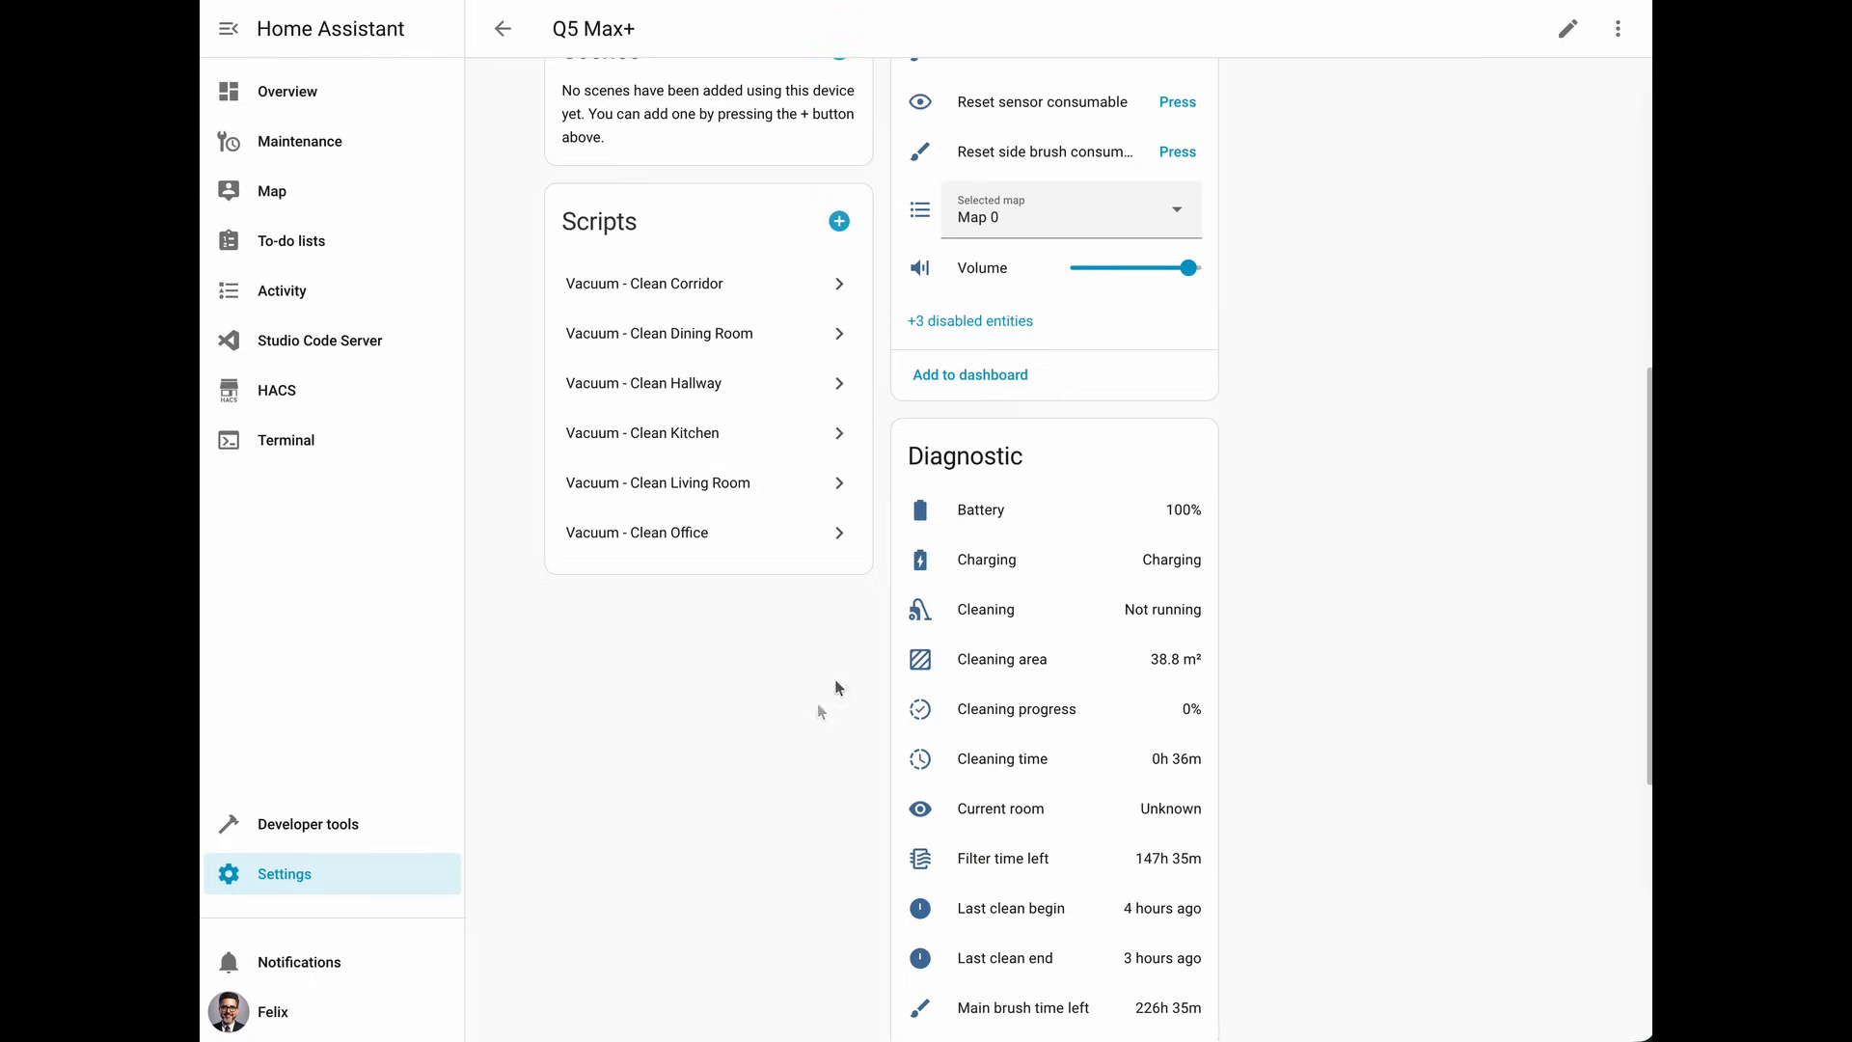
Look up the entity ID of the Q5 Max+ Sensor time left diagnostic sensor and close its details
{"action": "scroll", "coordinate": [847, 649], "scroll_direction": "down", "scroll_amount": 4}
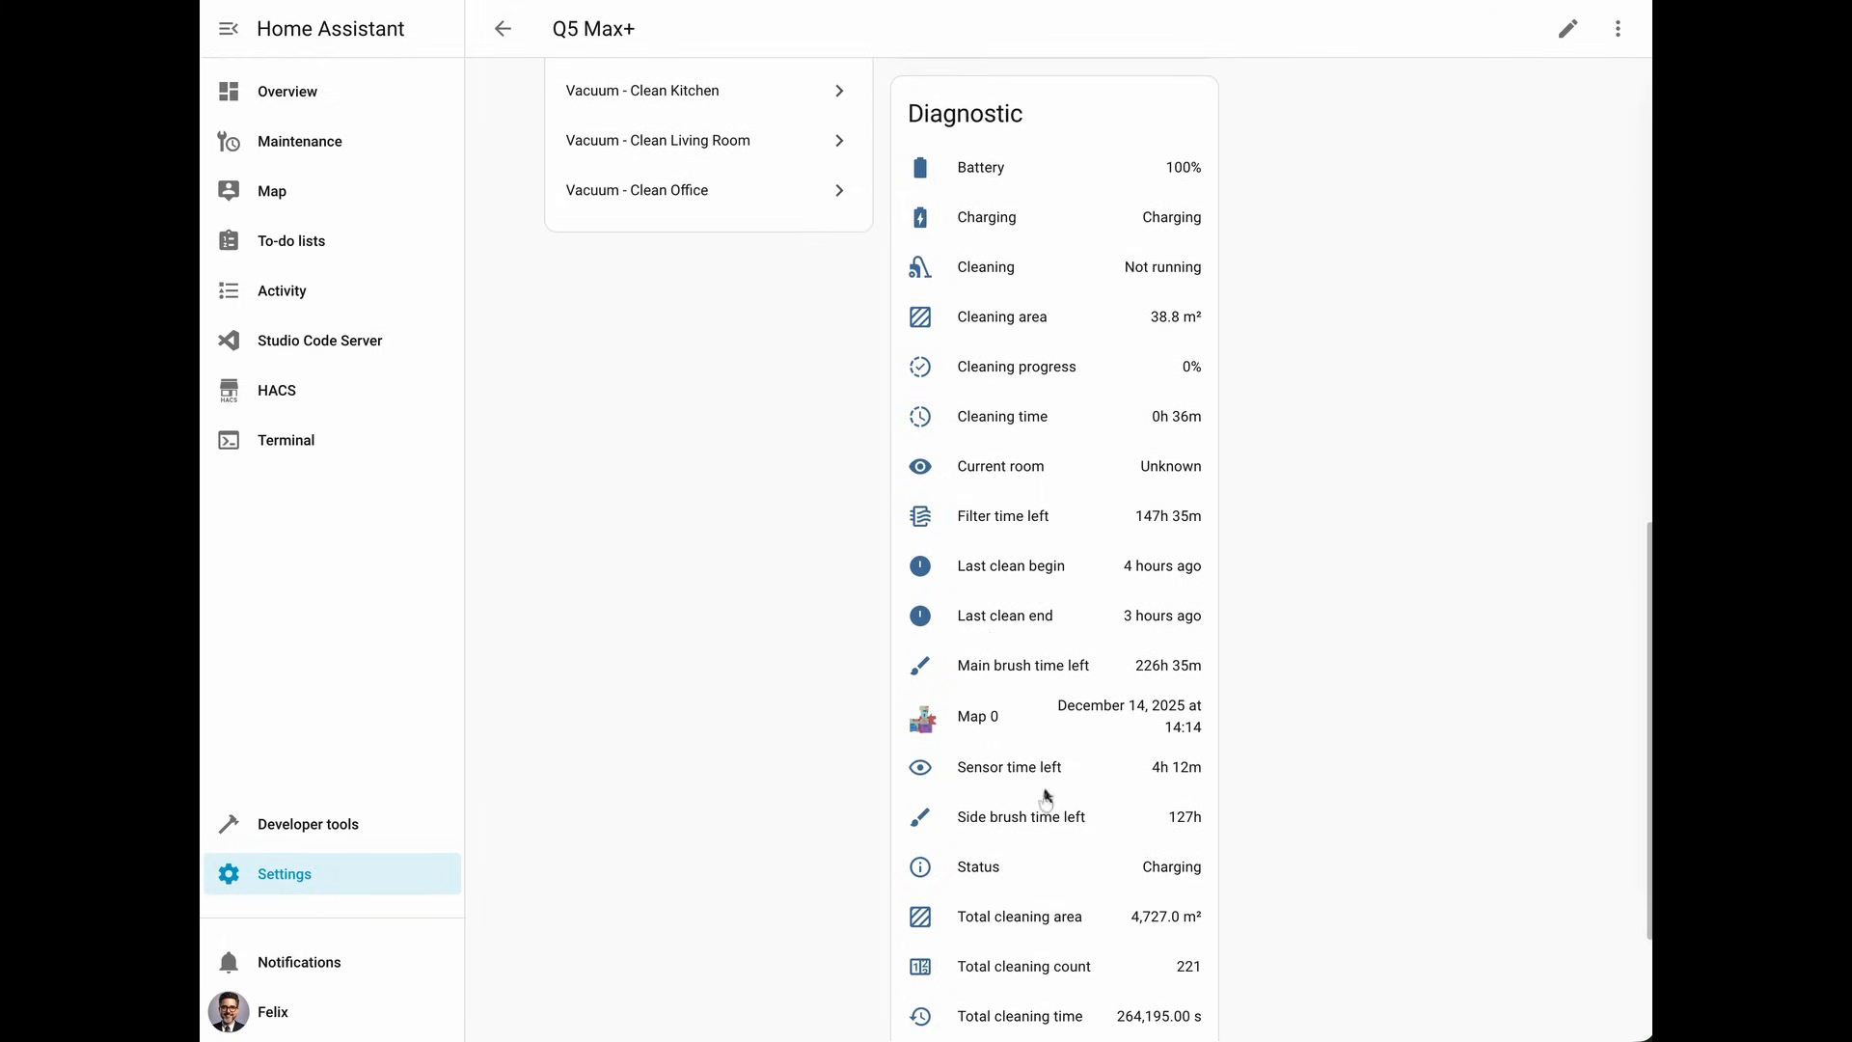
{"action": "left_click", "coordinate": [1000, 771]}
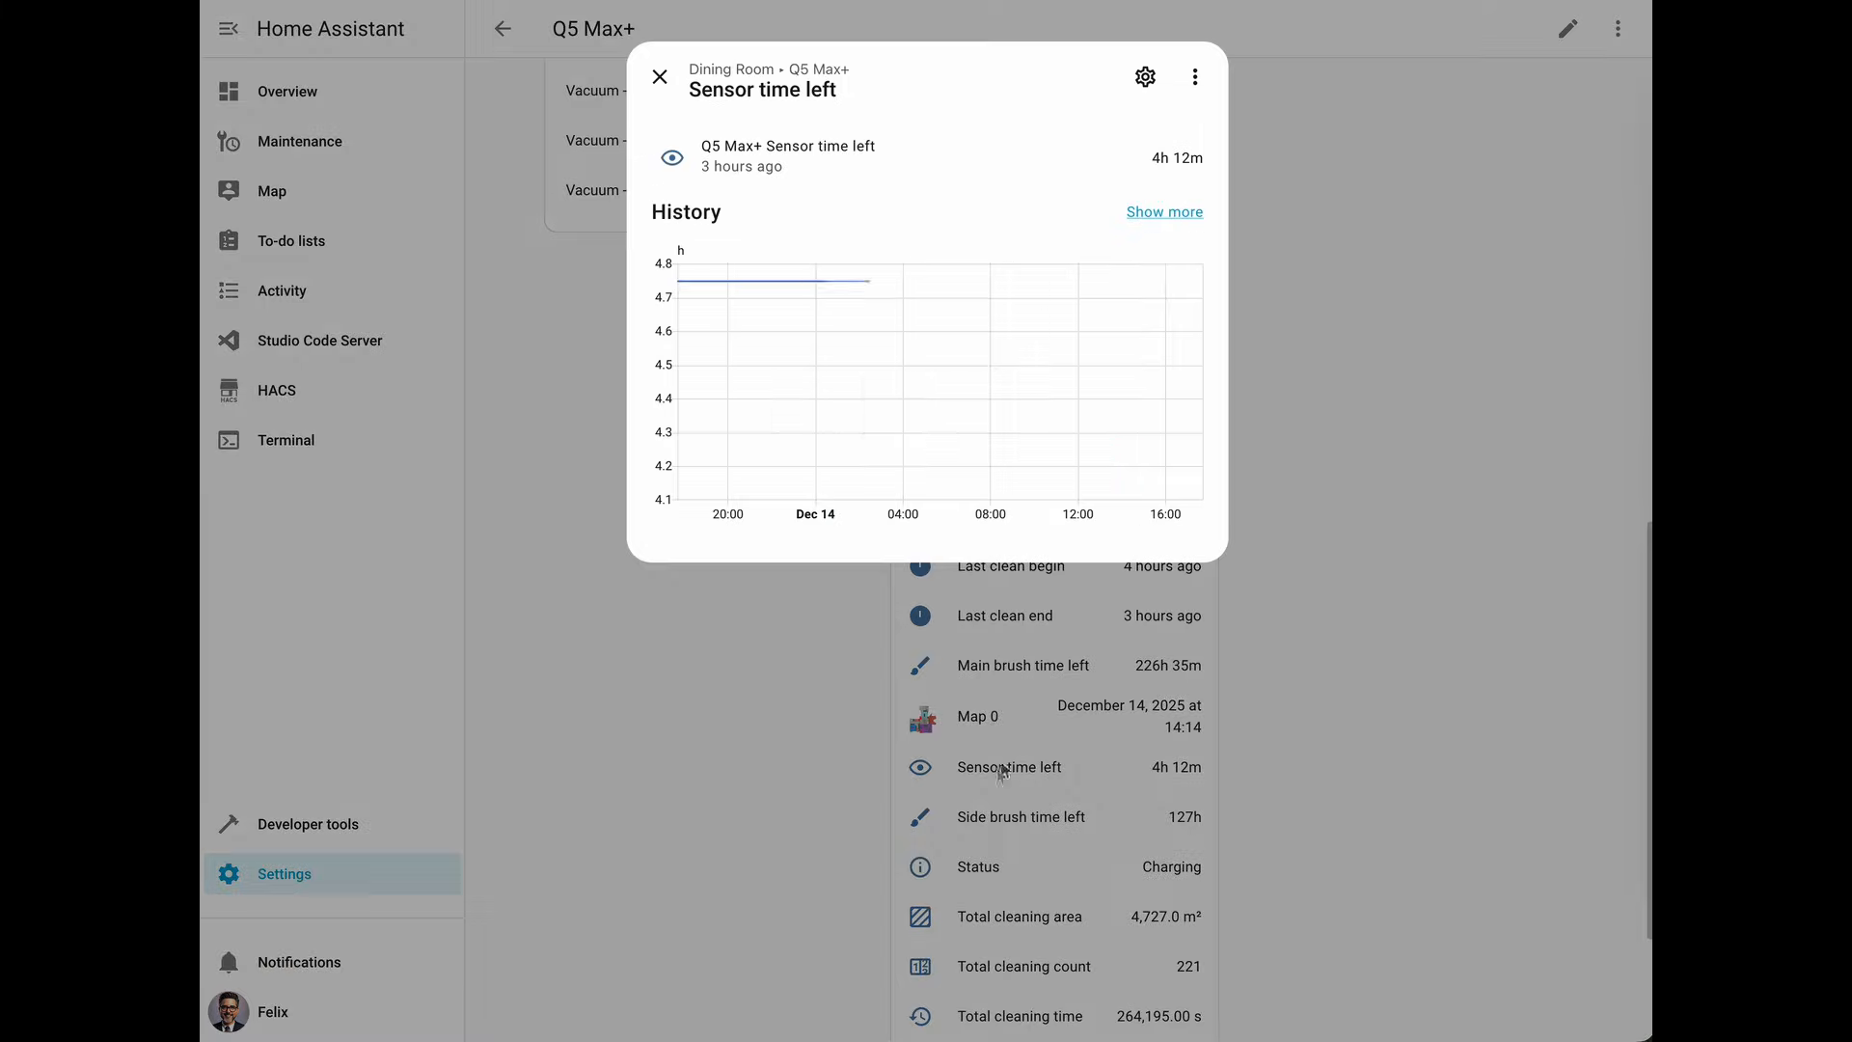
{"action": "left_click", "coordinate": [1145, 79]}
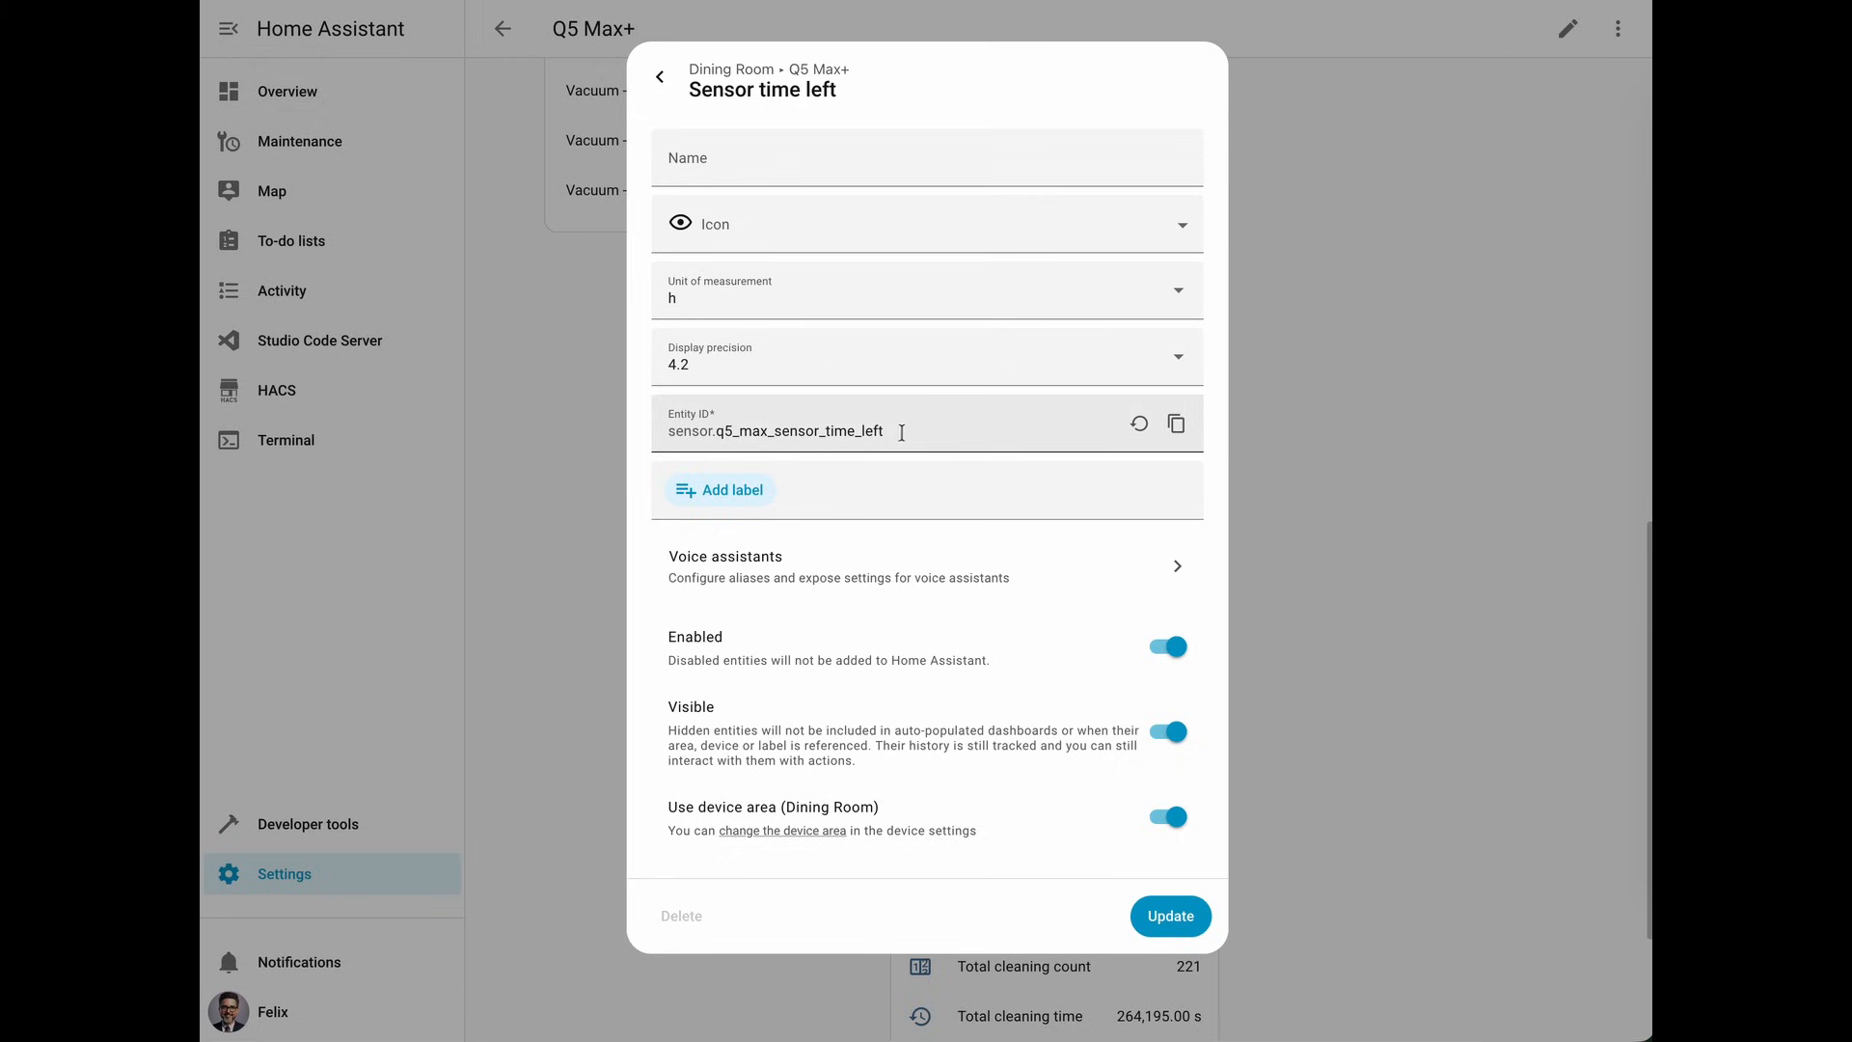
{"action": "left_click", "coordinate": [658, 78]}
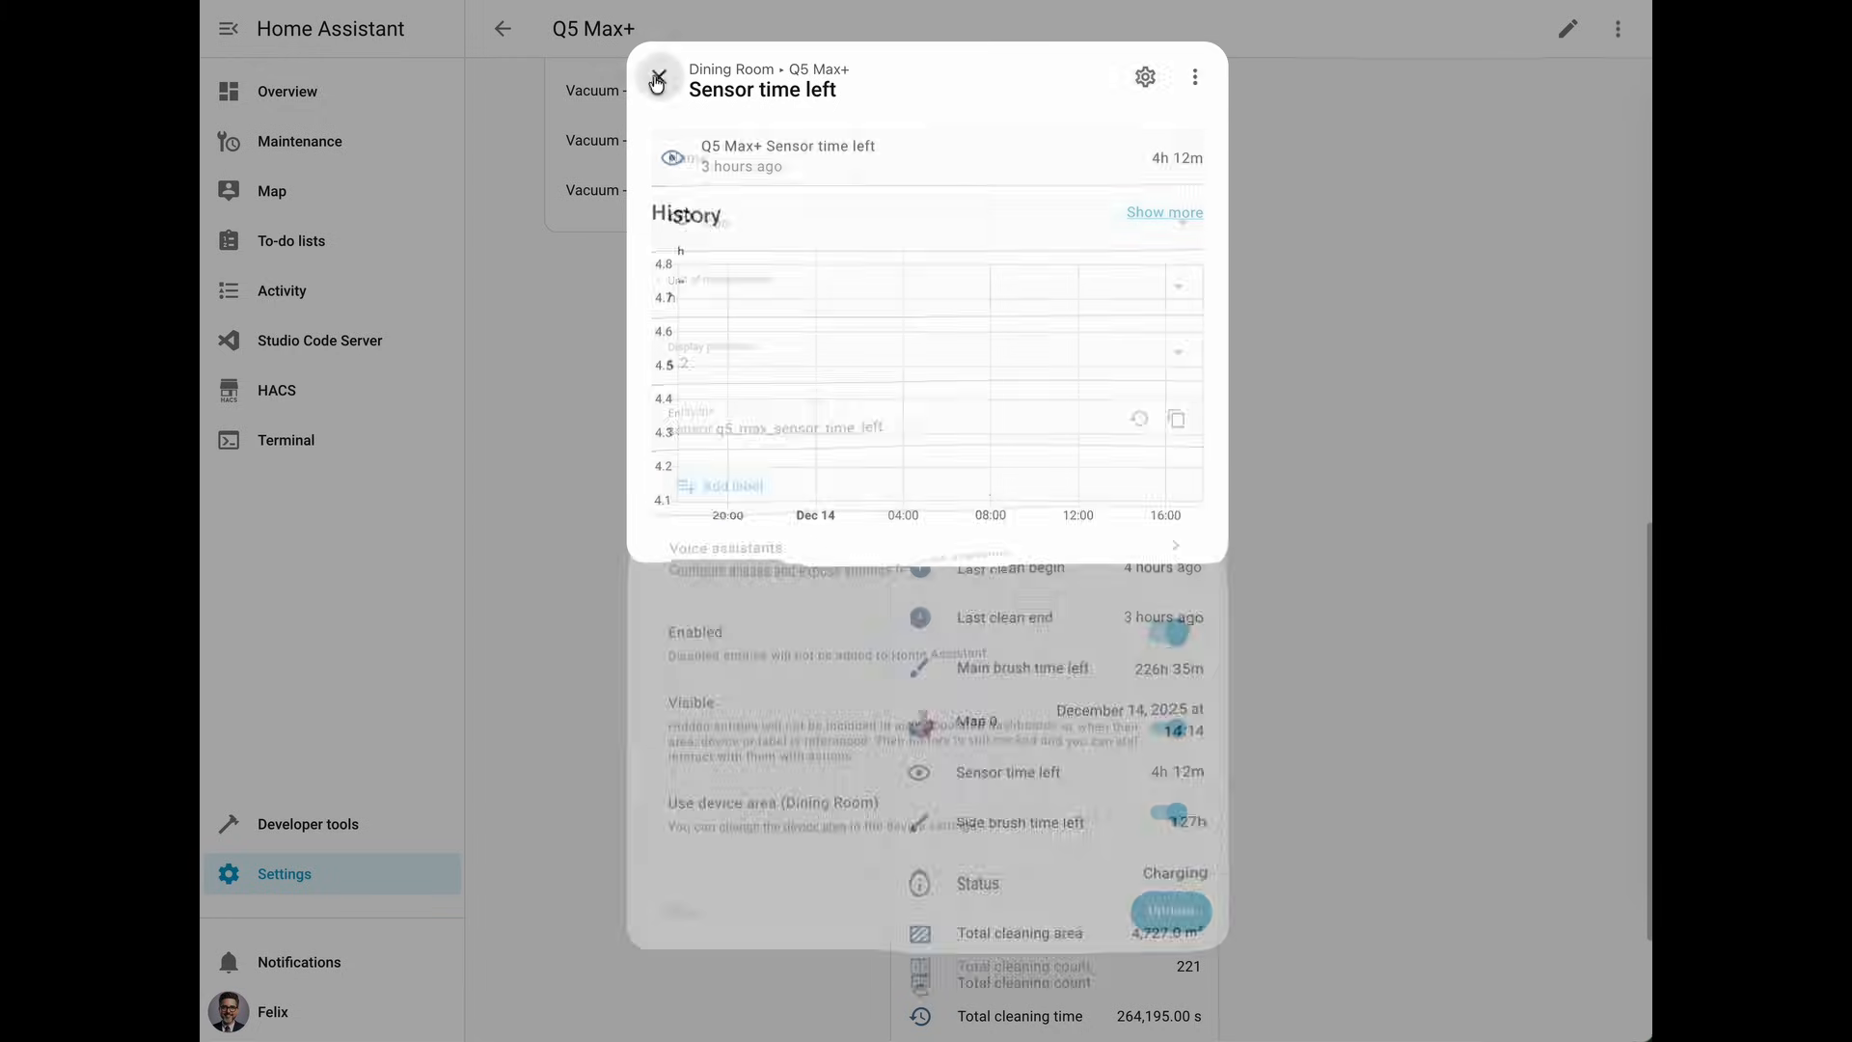
{"action": "left_click", "coordinate": [657, 78]}
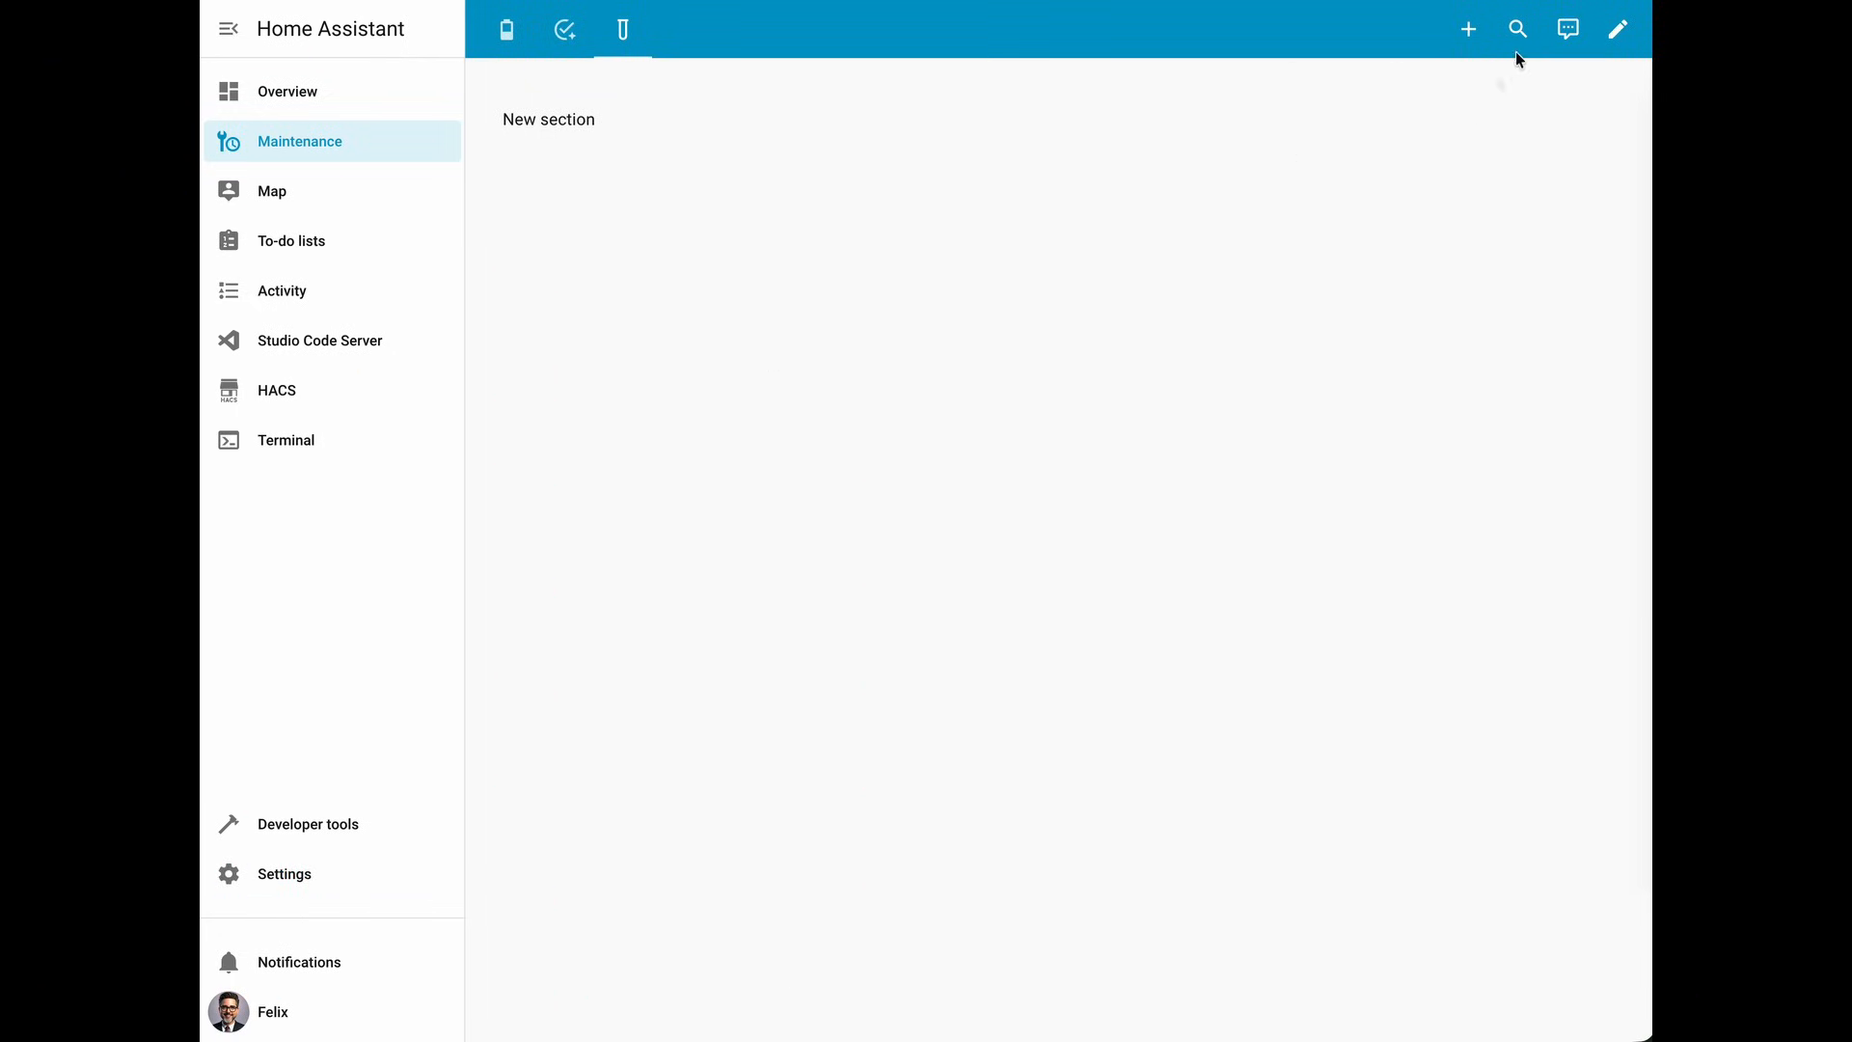
Add a Vacuum Card to the Maintenance dashboard's new section, using image.q5_max_map_0 as its map camera
{"action": "left_click", "coordinate": [1618, 29]}
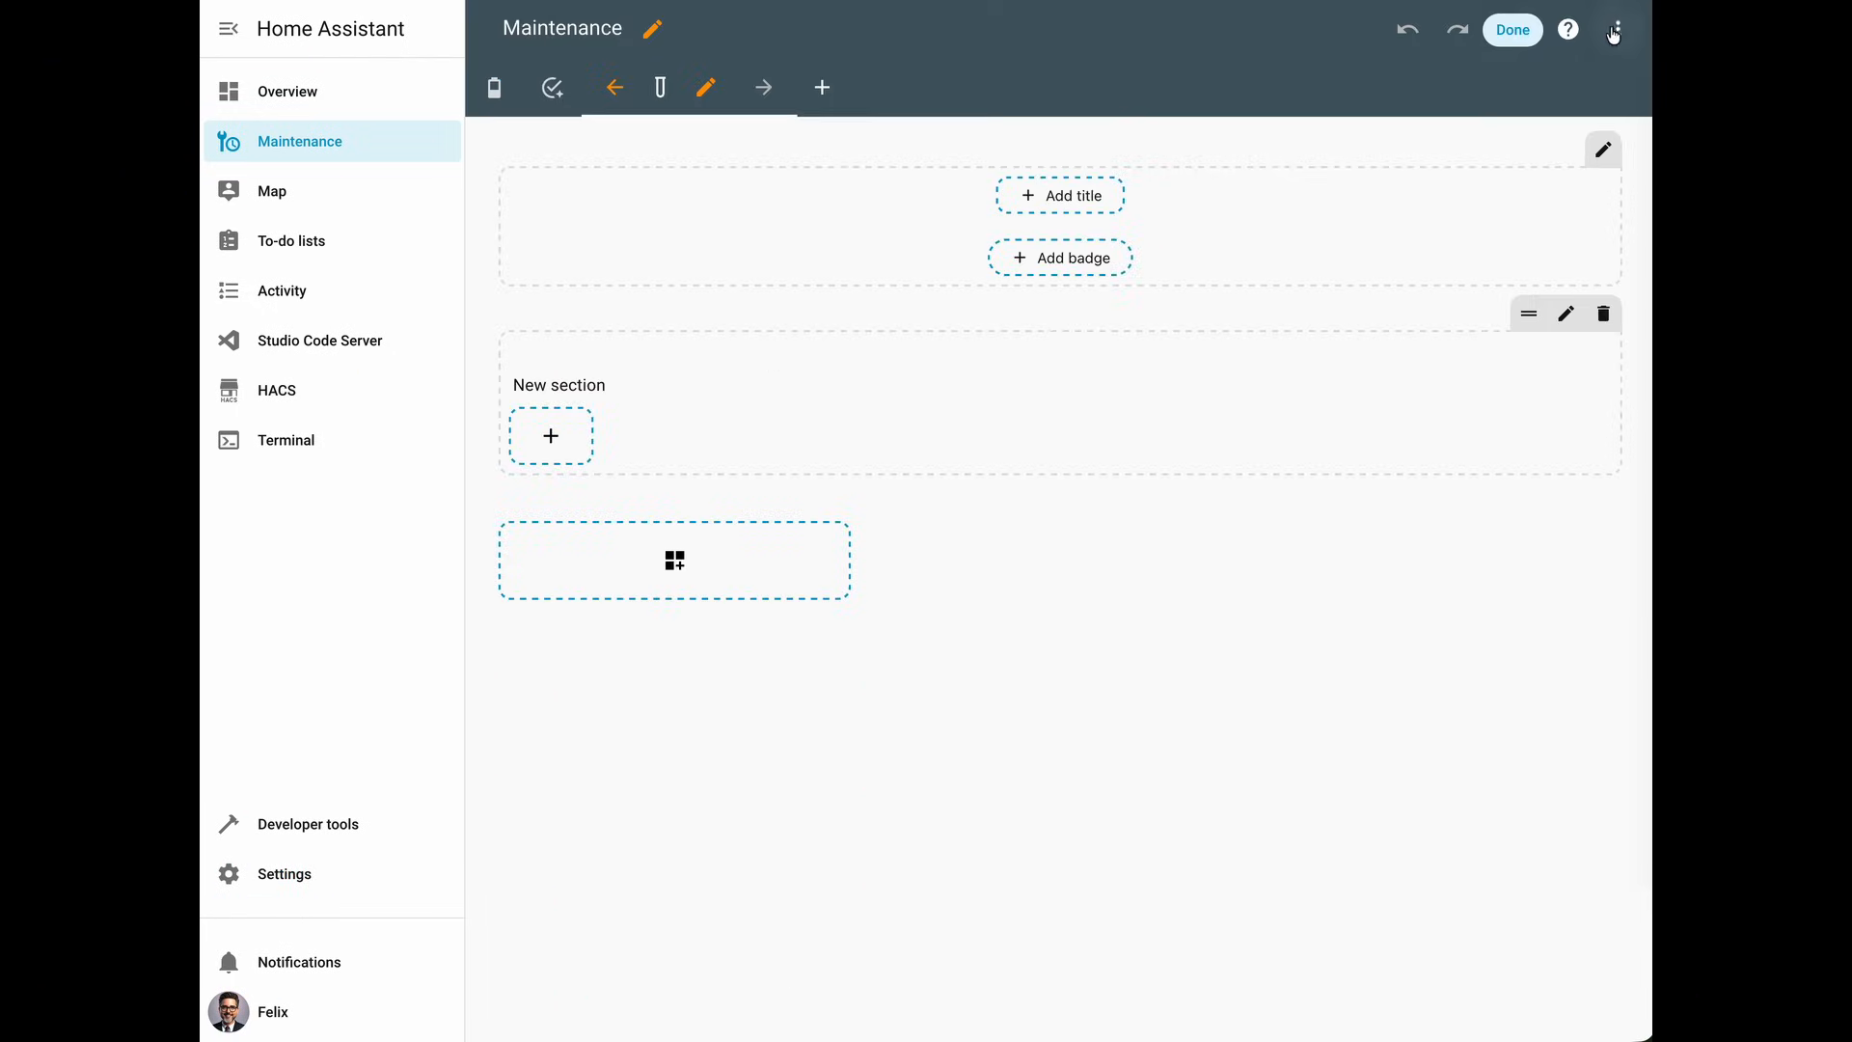
{"action": "left_click", "coordinate": [546, 436]}
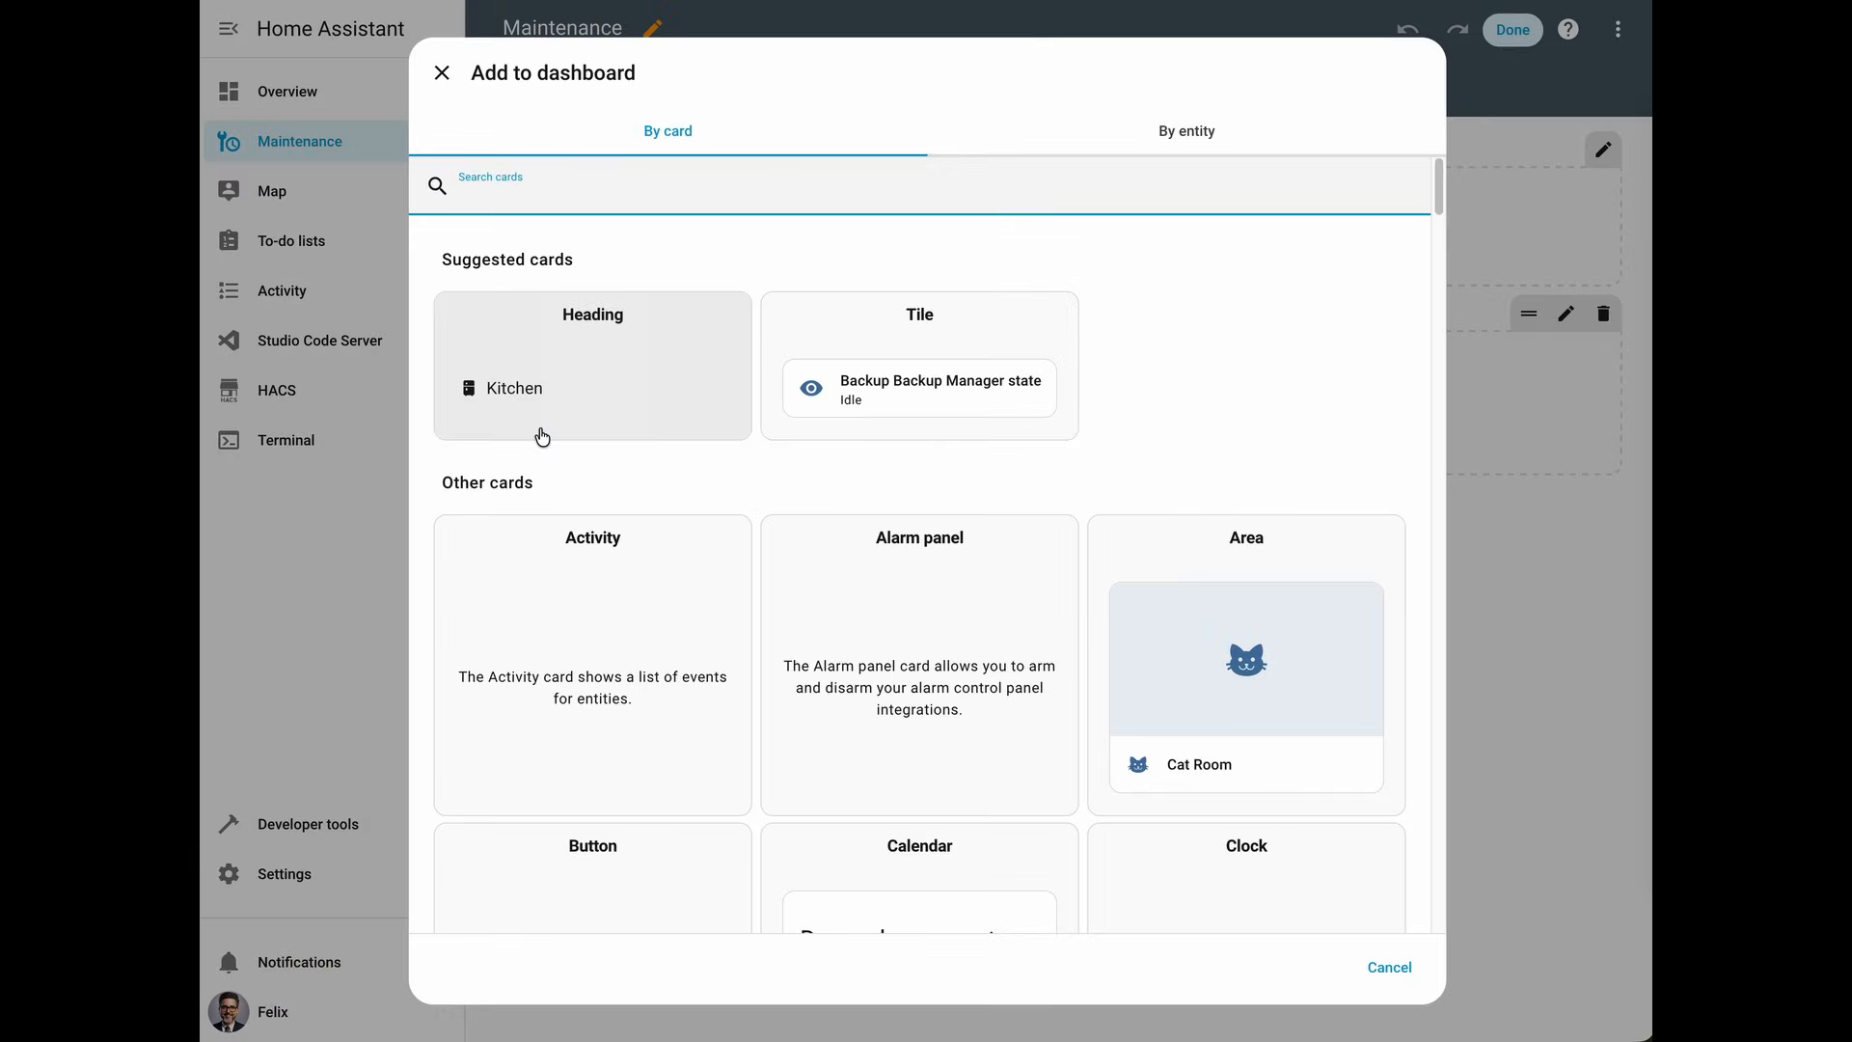
{"action": "type", "text": "vac"}
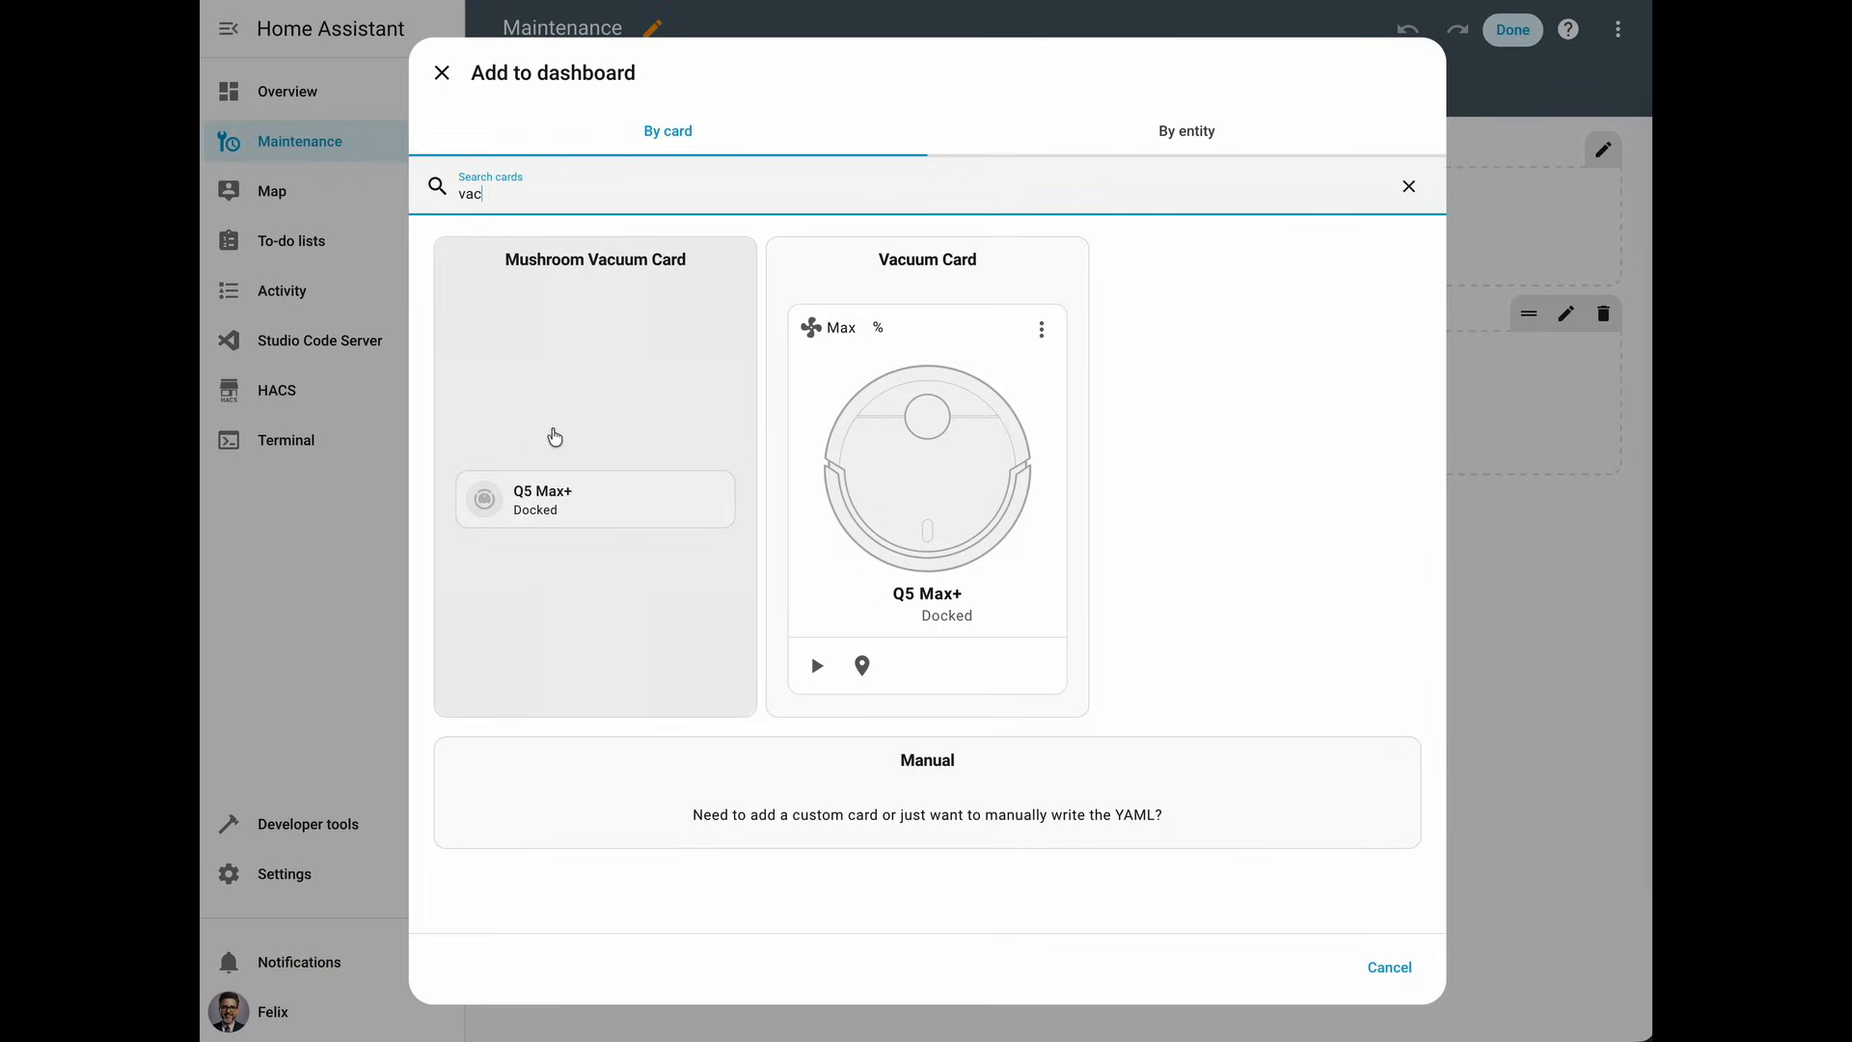
{"action": "left_click", "coordinate": [955, 399]}
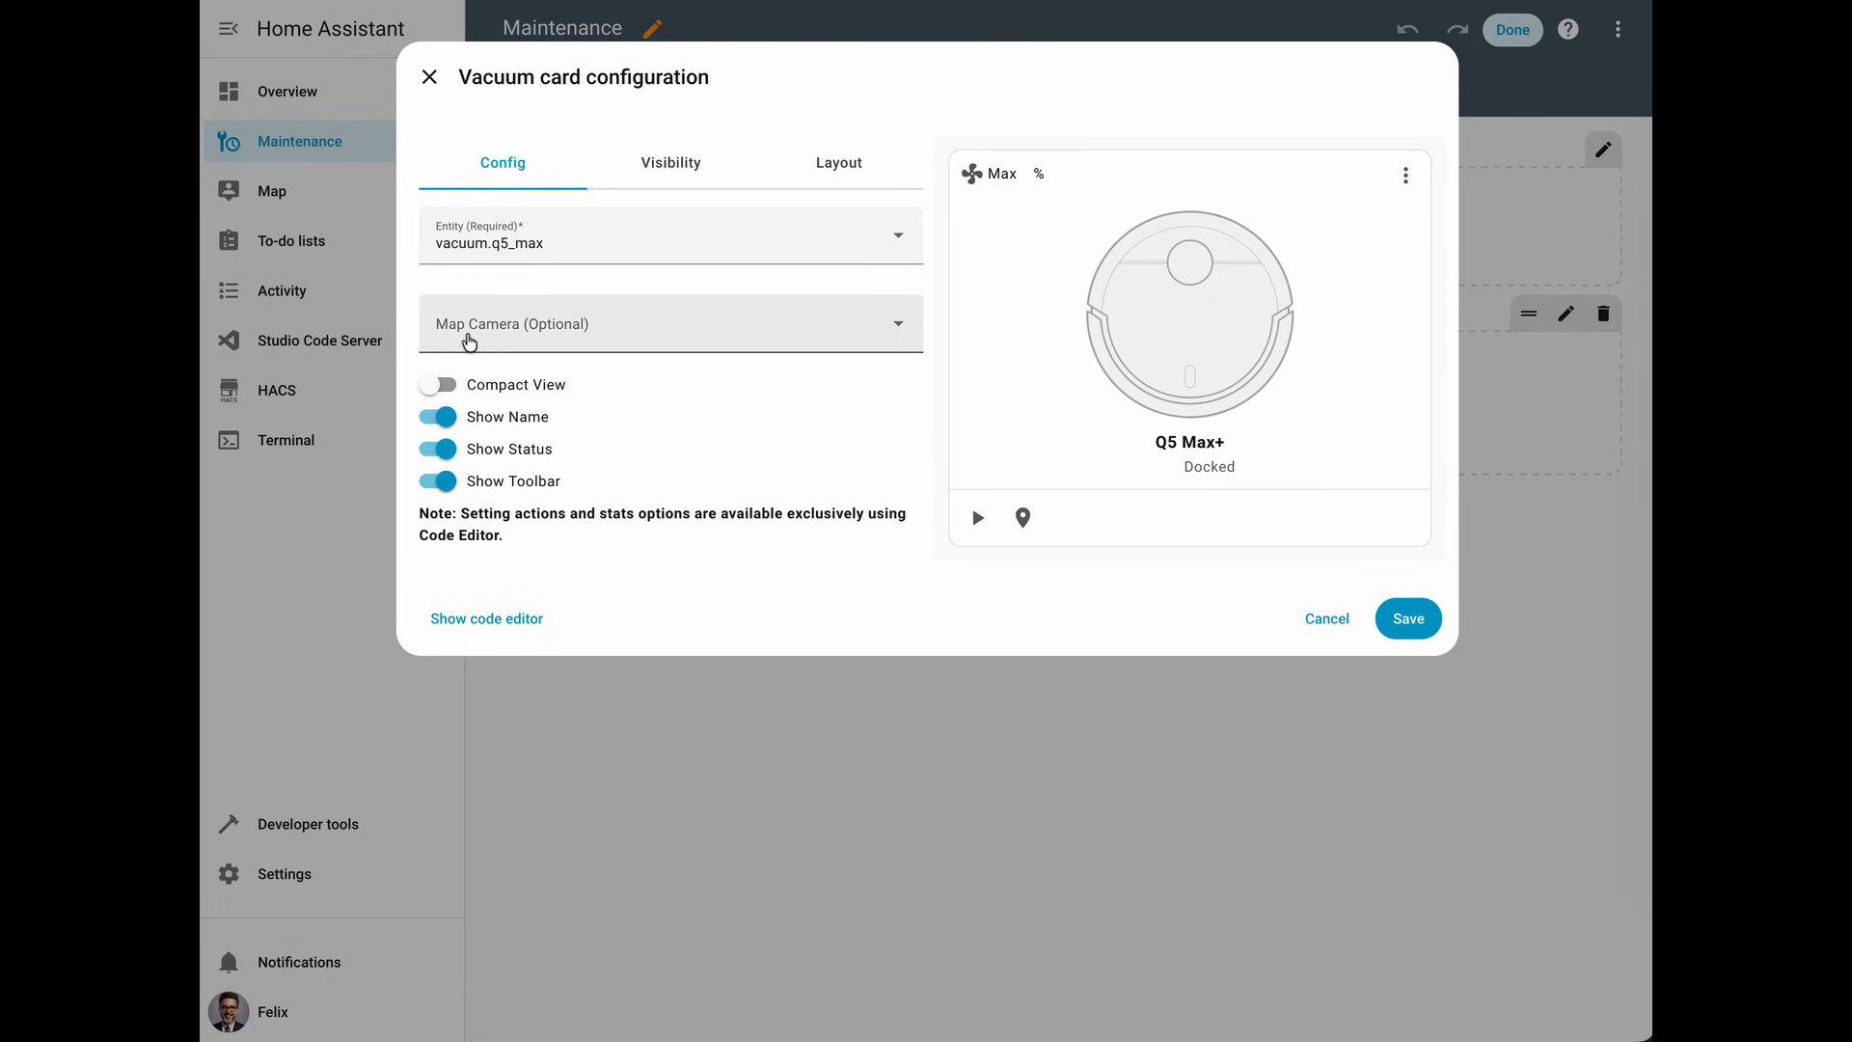
{"action": "left_click", "coordinate": [489, 342]}
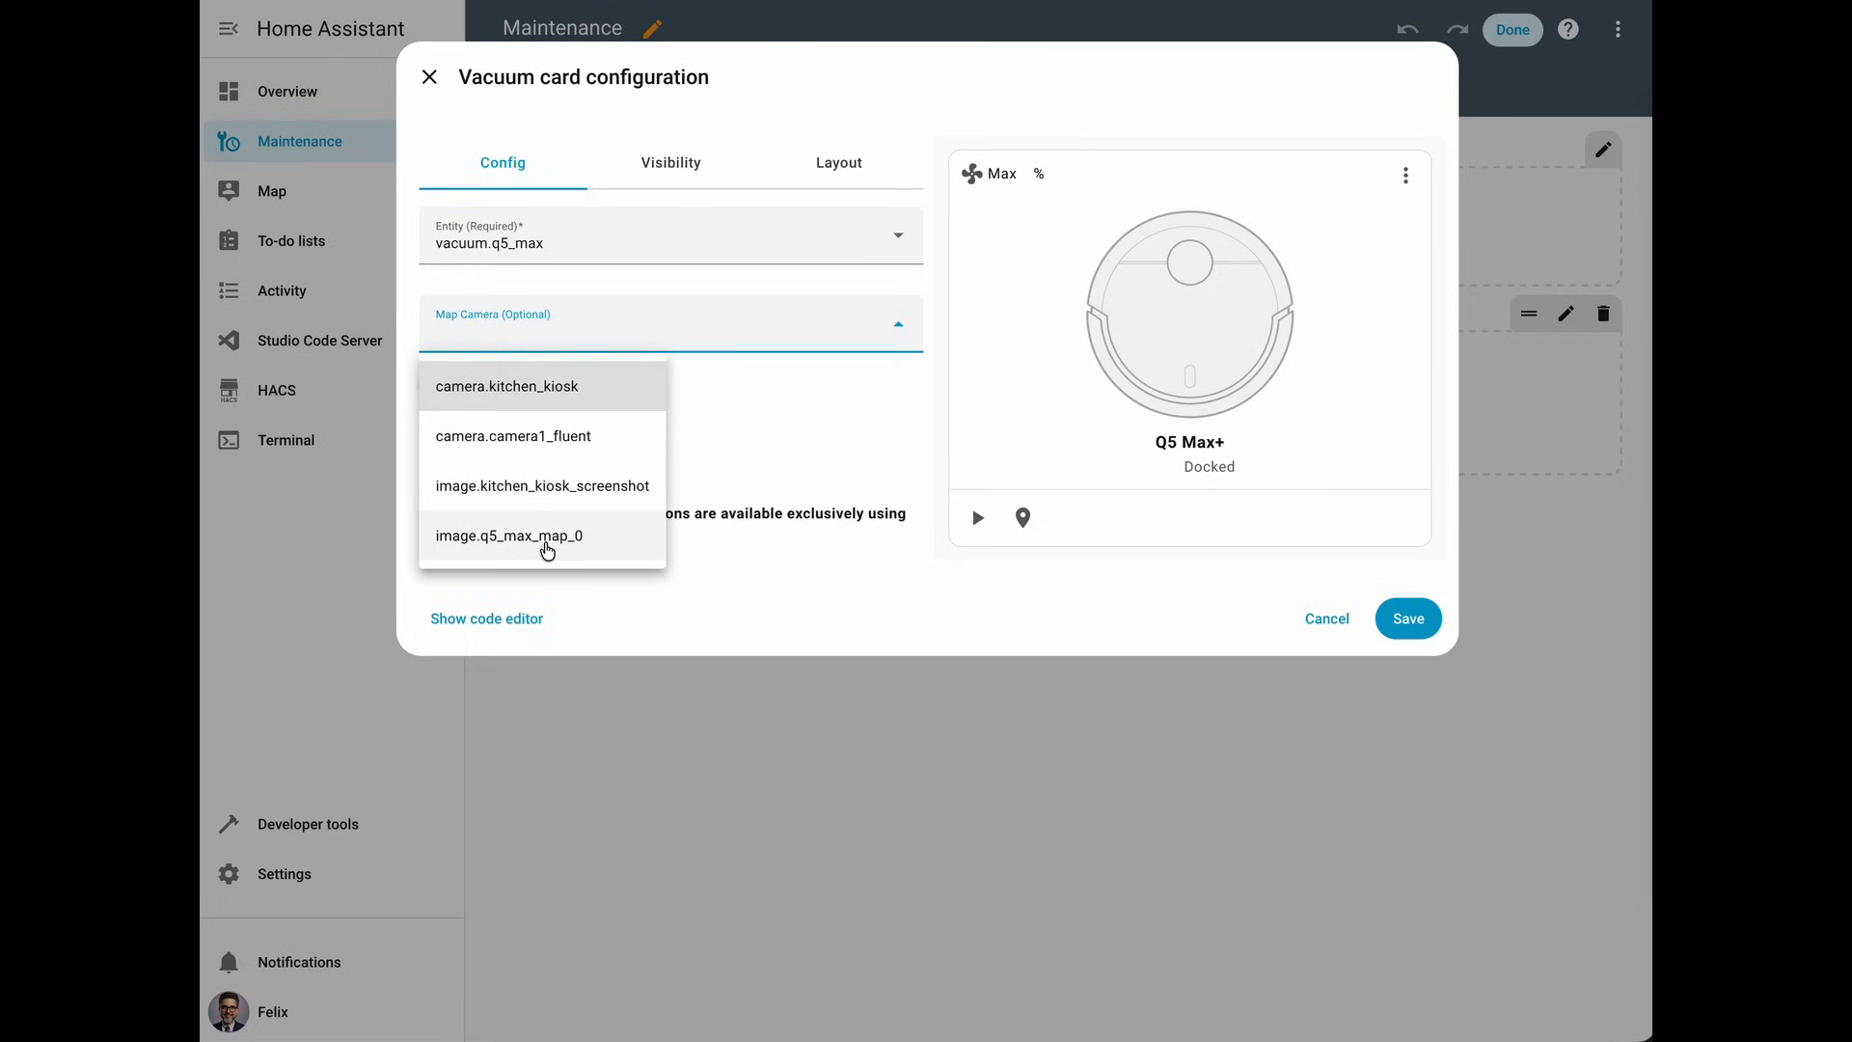
{"action": "left_click", "coordinate": [547, 547]}
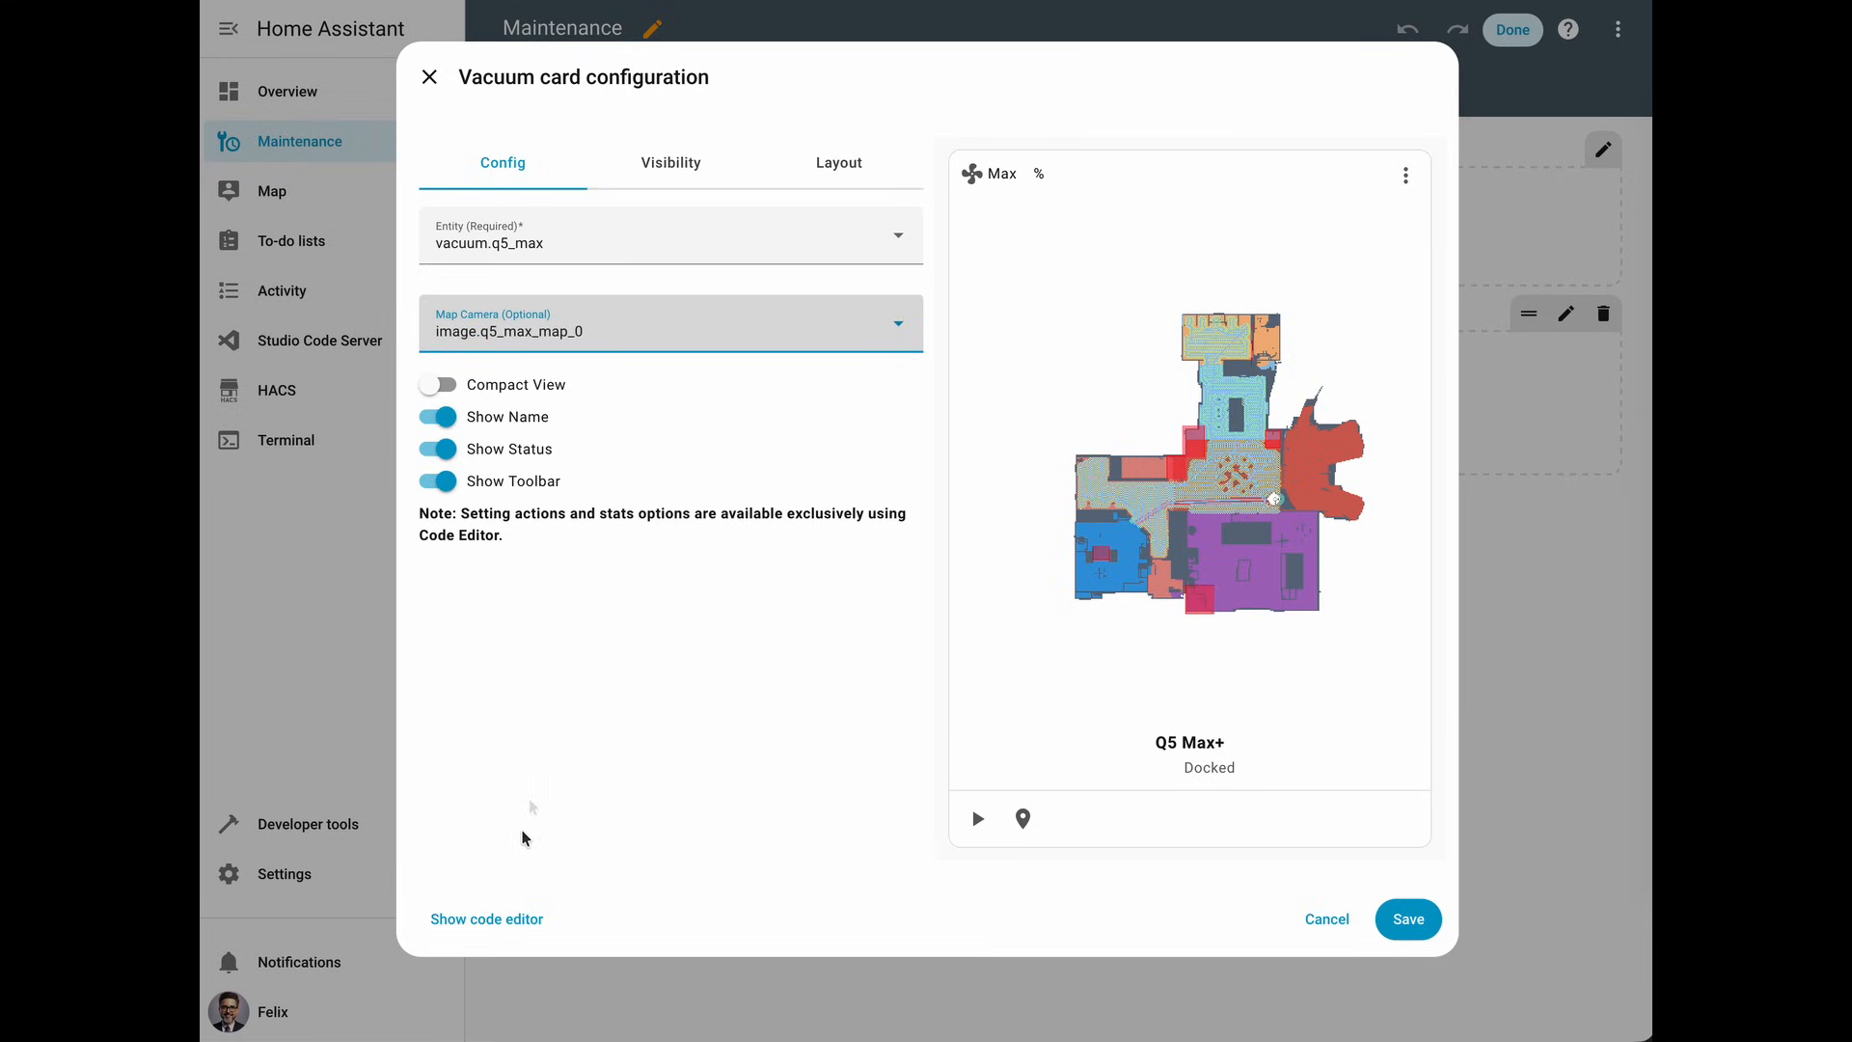
Add a stats block with a default list below the map line in the vacuum card's YAML code
{"action": "left_click", "coordinate": [508, 923]}
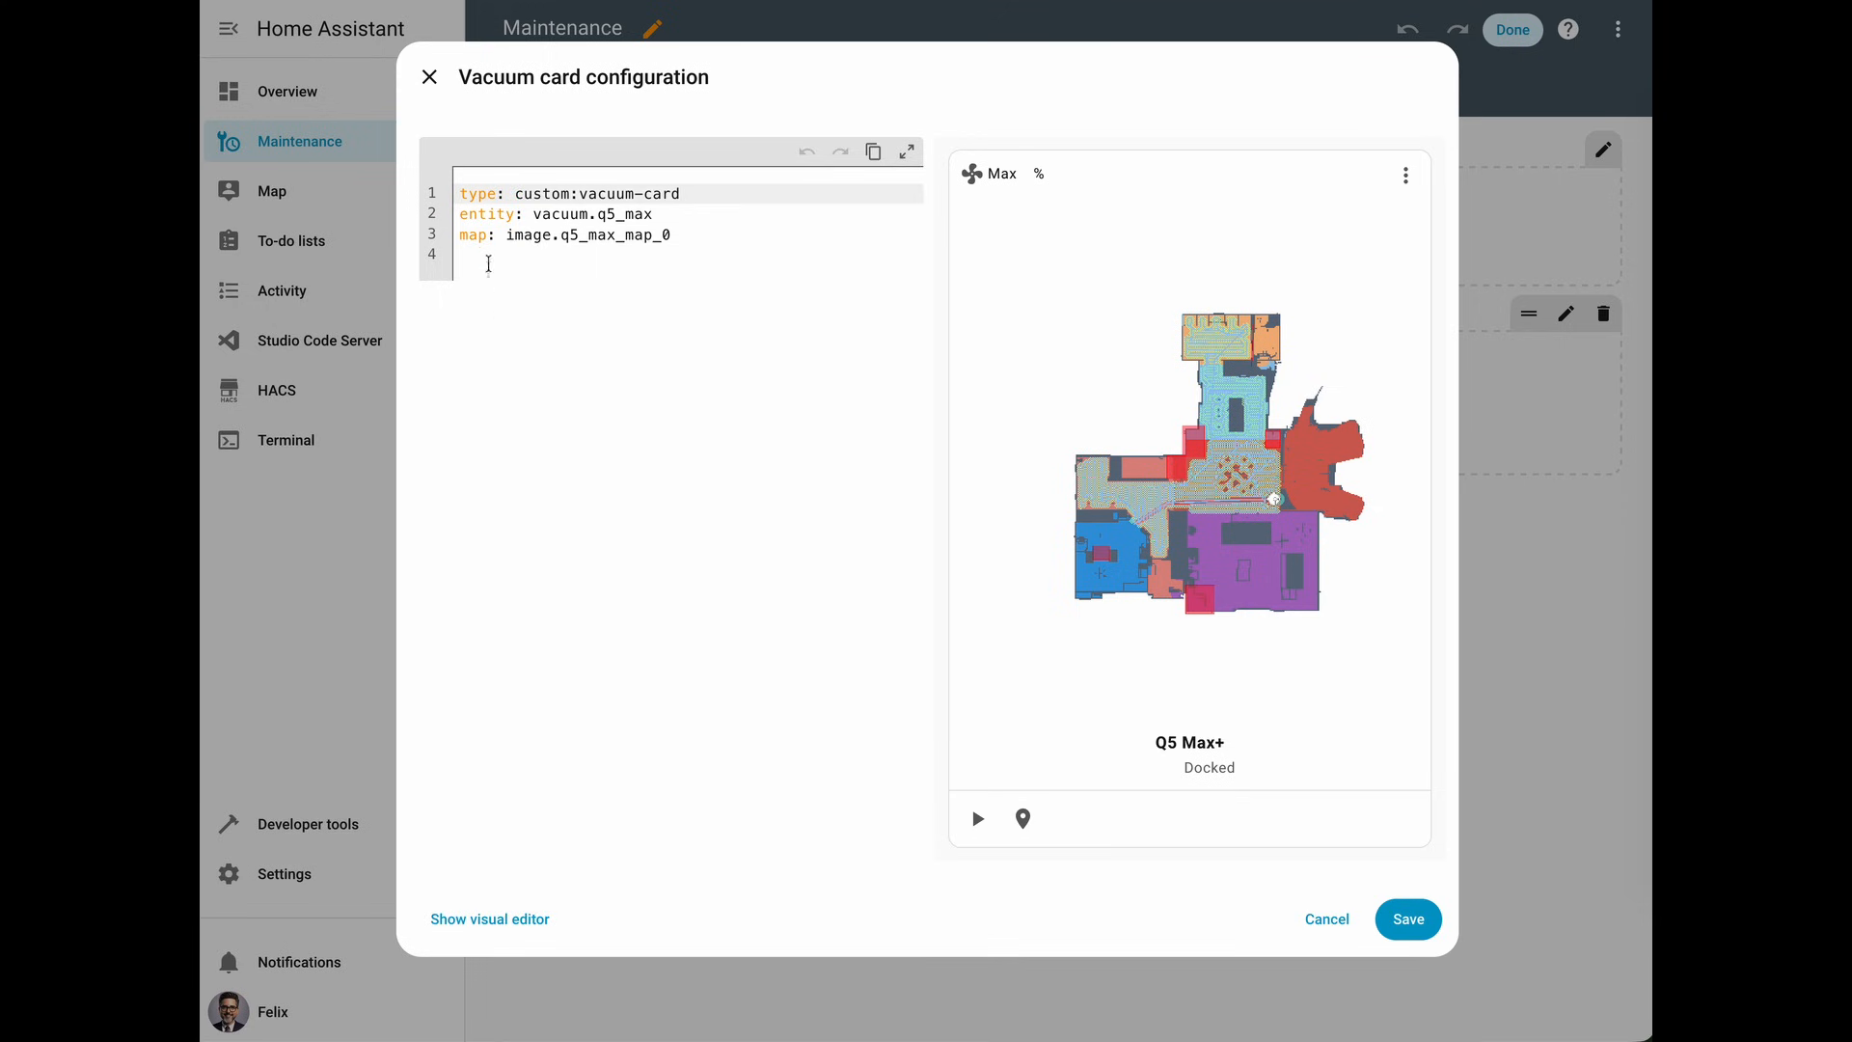
{"action": "left_click", "coordinate": [489, 259]}
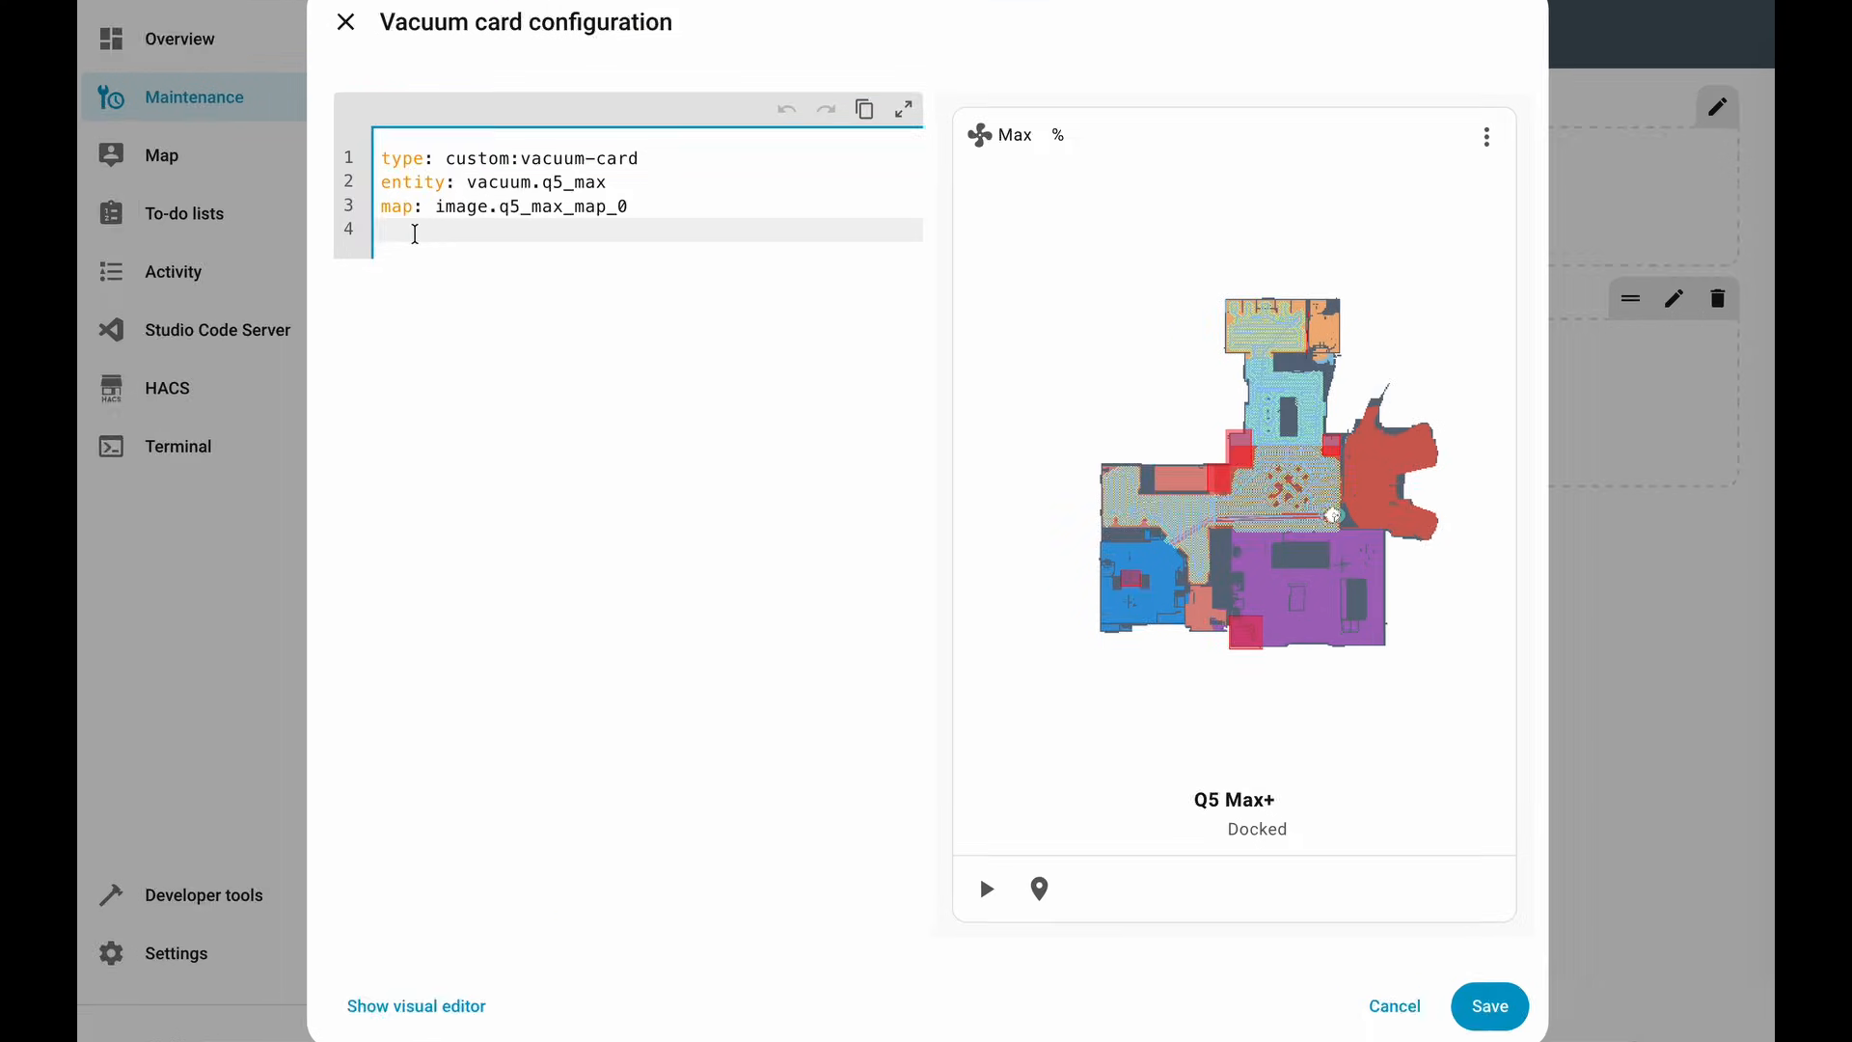
{"action": "type", "text": "state"}
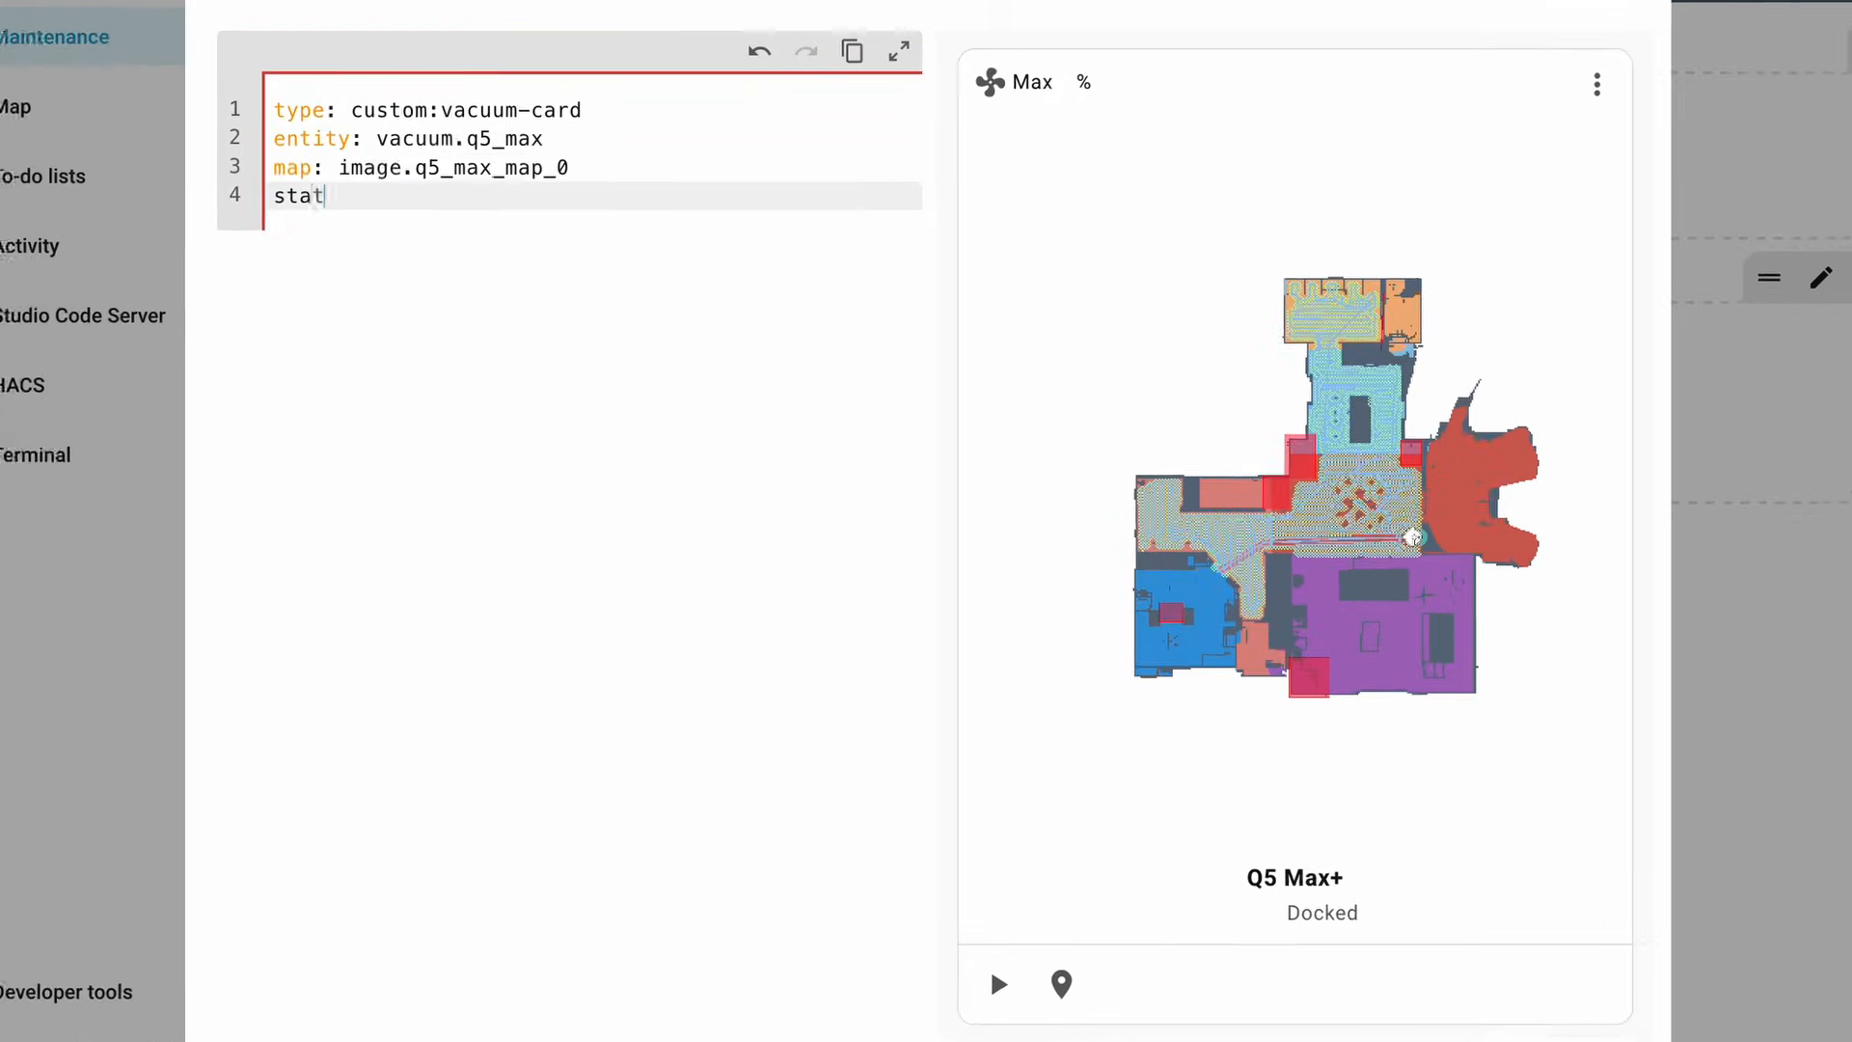
{"action": "type", "text": ":"}
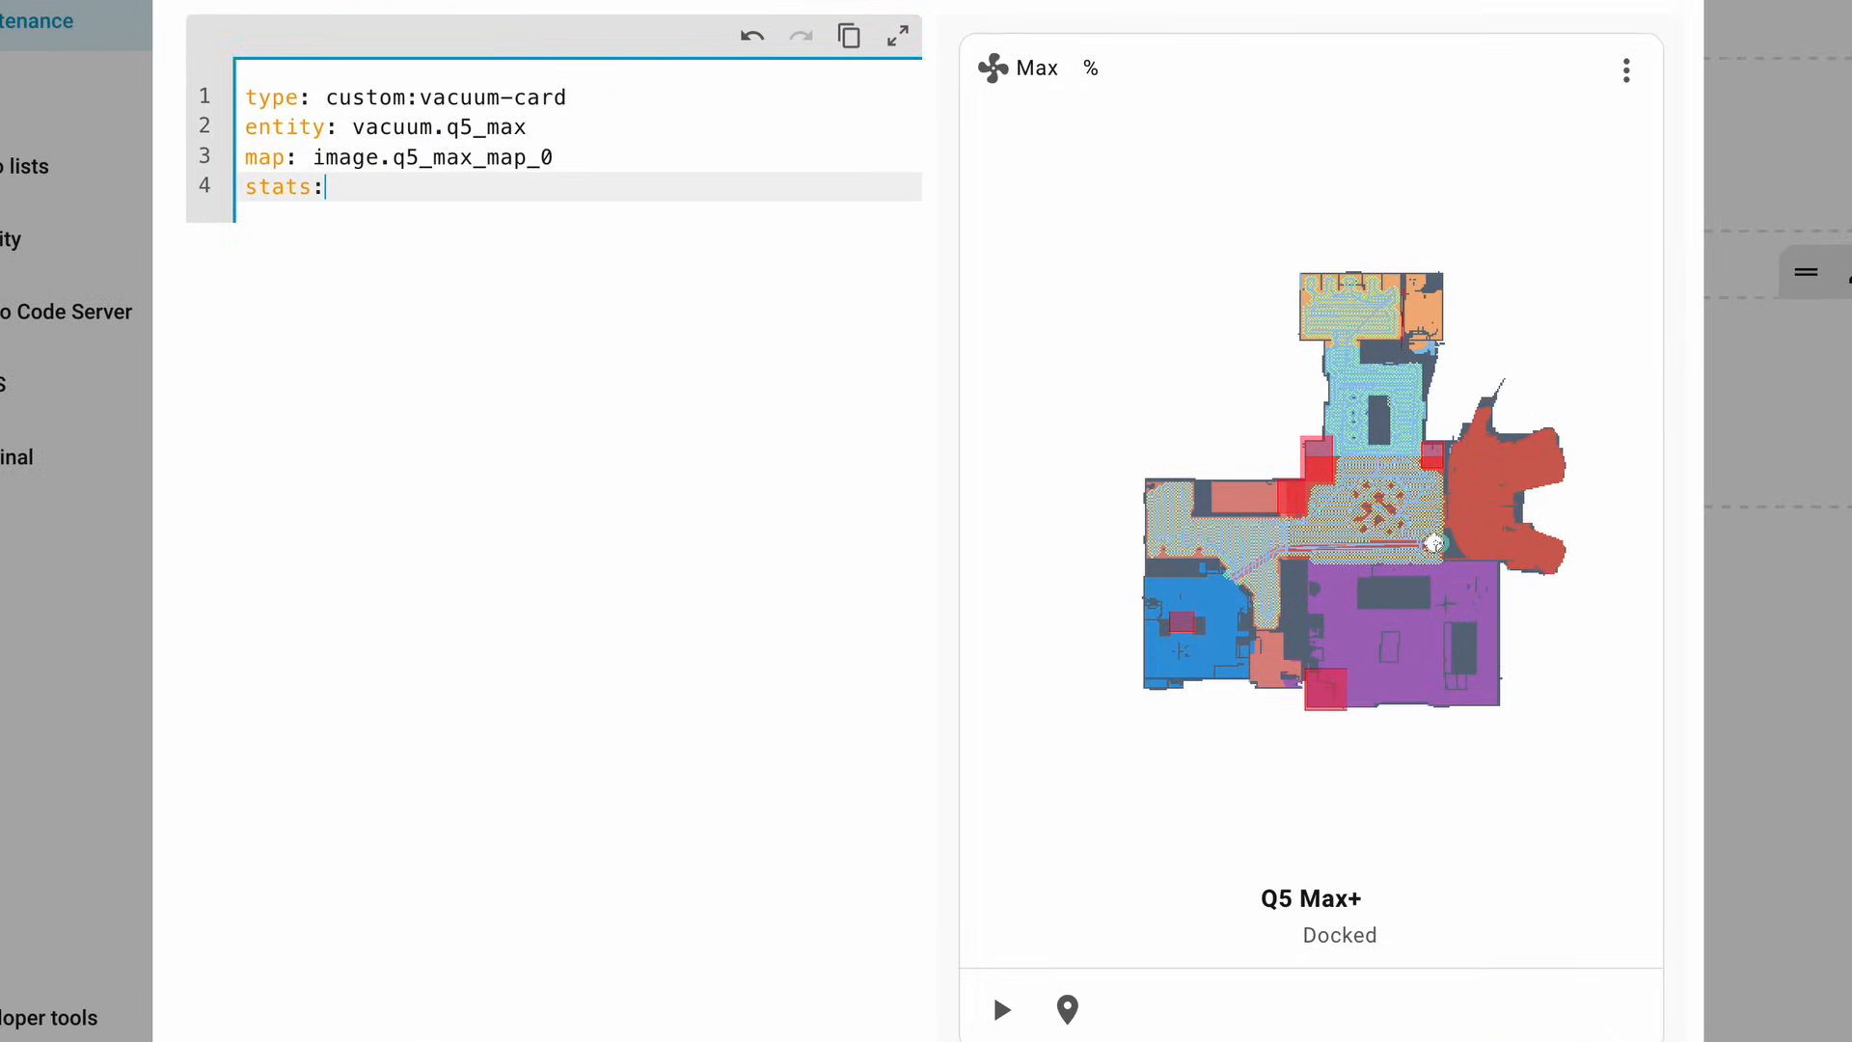
{"action": "key", "text": "Return"}
{"action": "type", "text": "default:"}
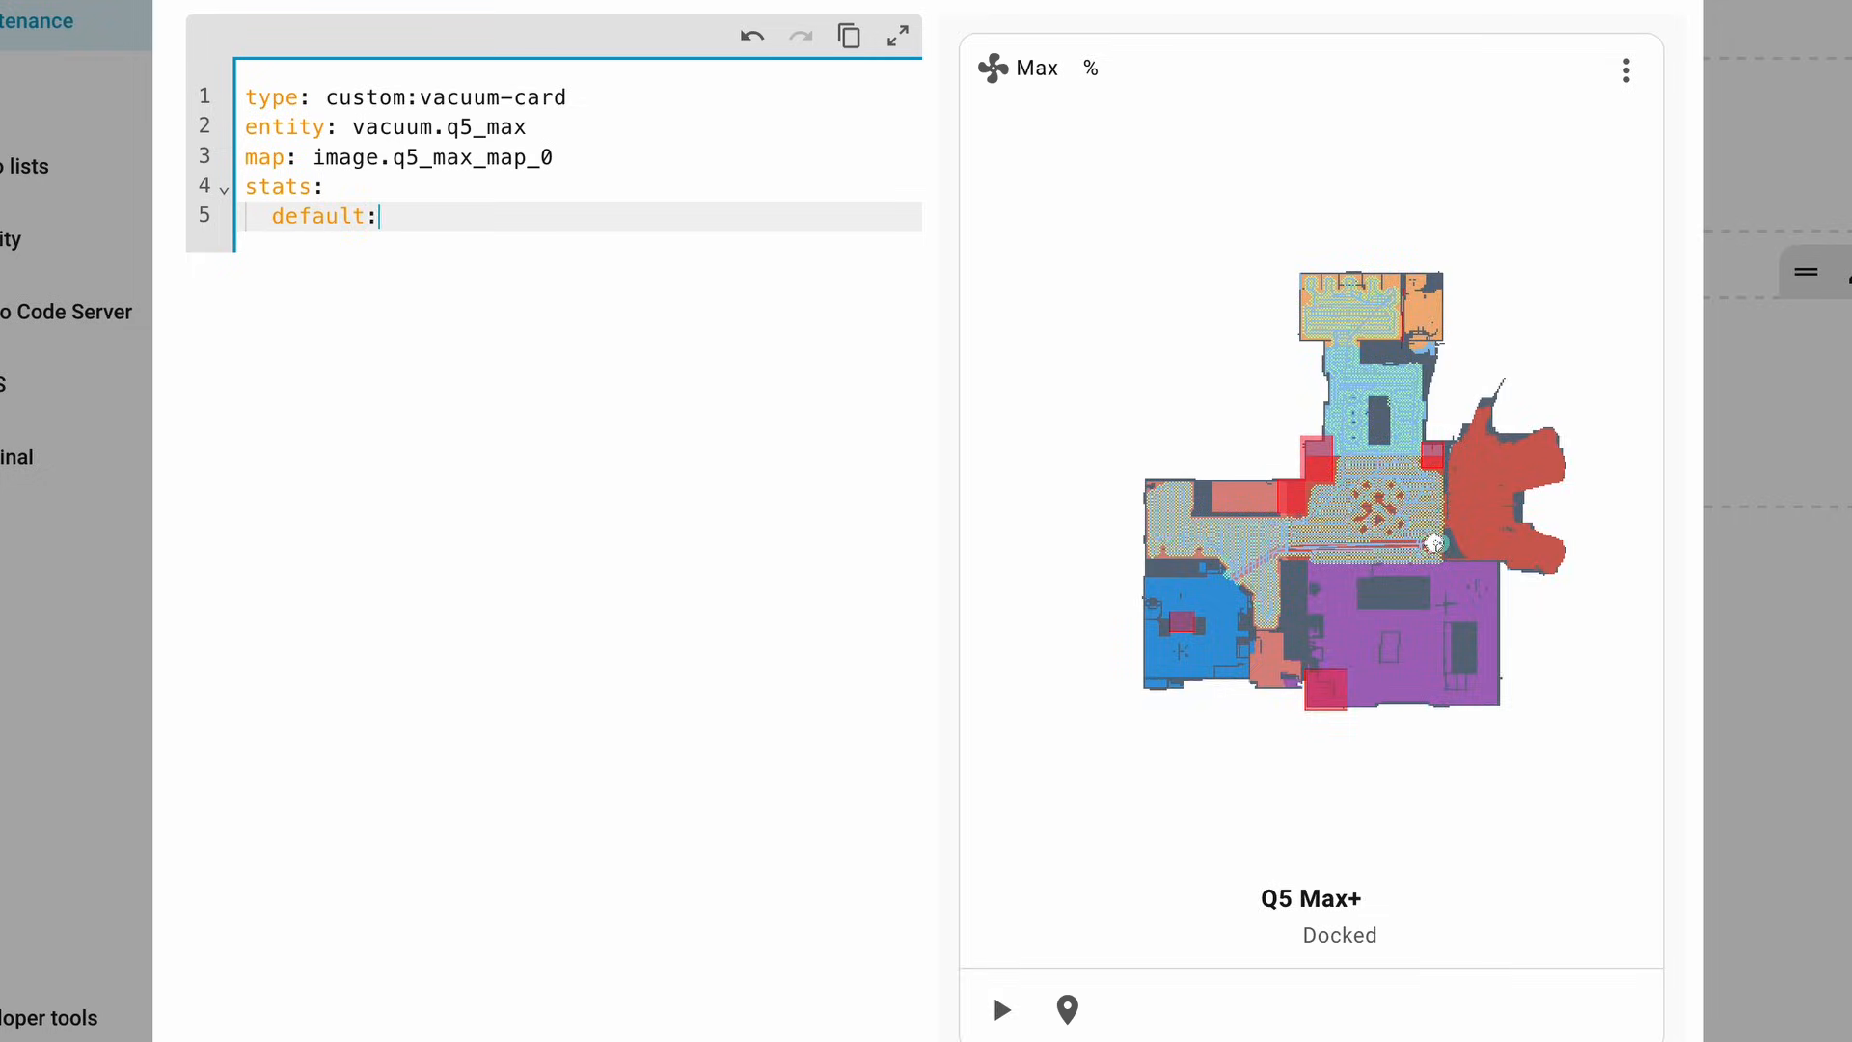
Add a first default stat with entity_id sensor.q5_max_filter_time_left to the card's code
{"action": "key", "text": "Return"}
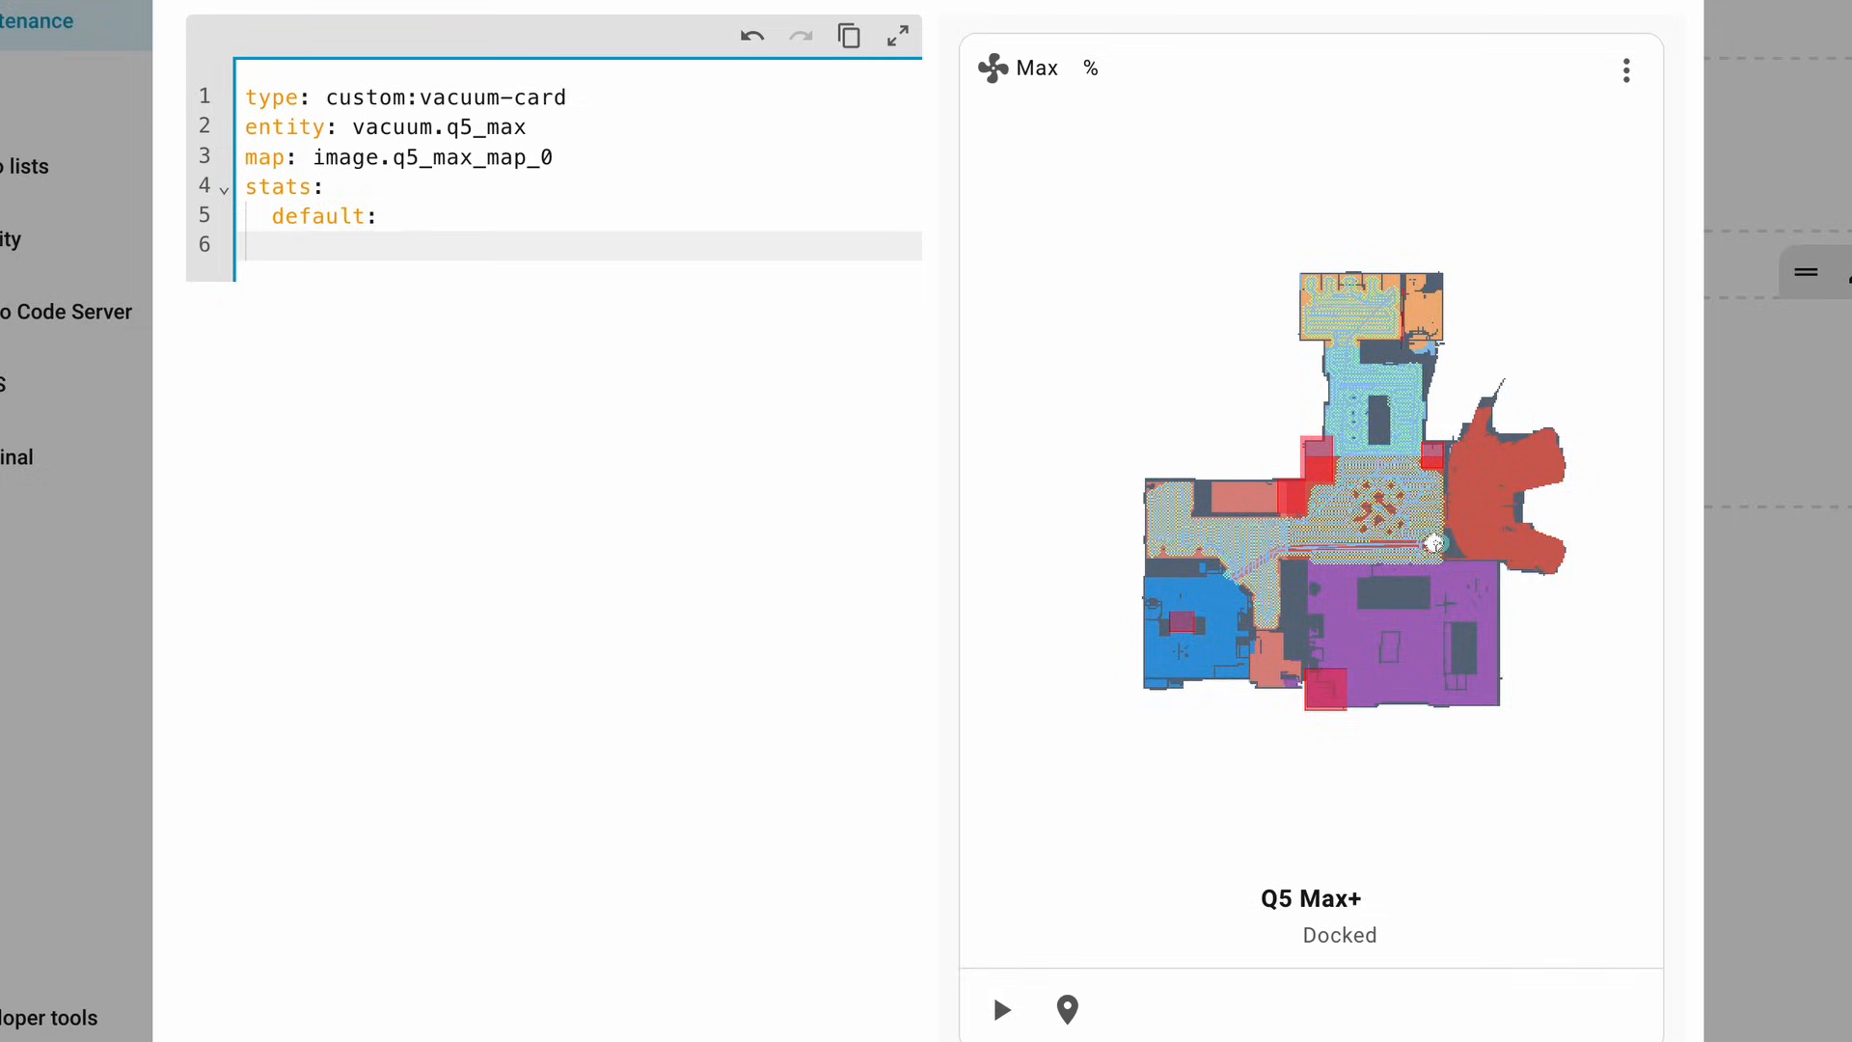
{"action": "type", "text": "- entit"}
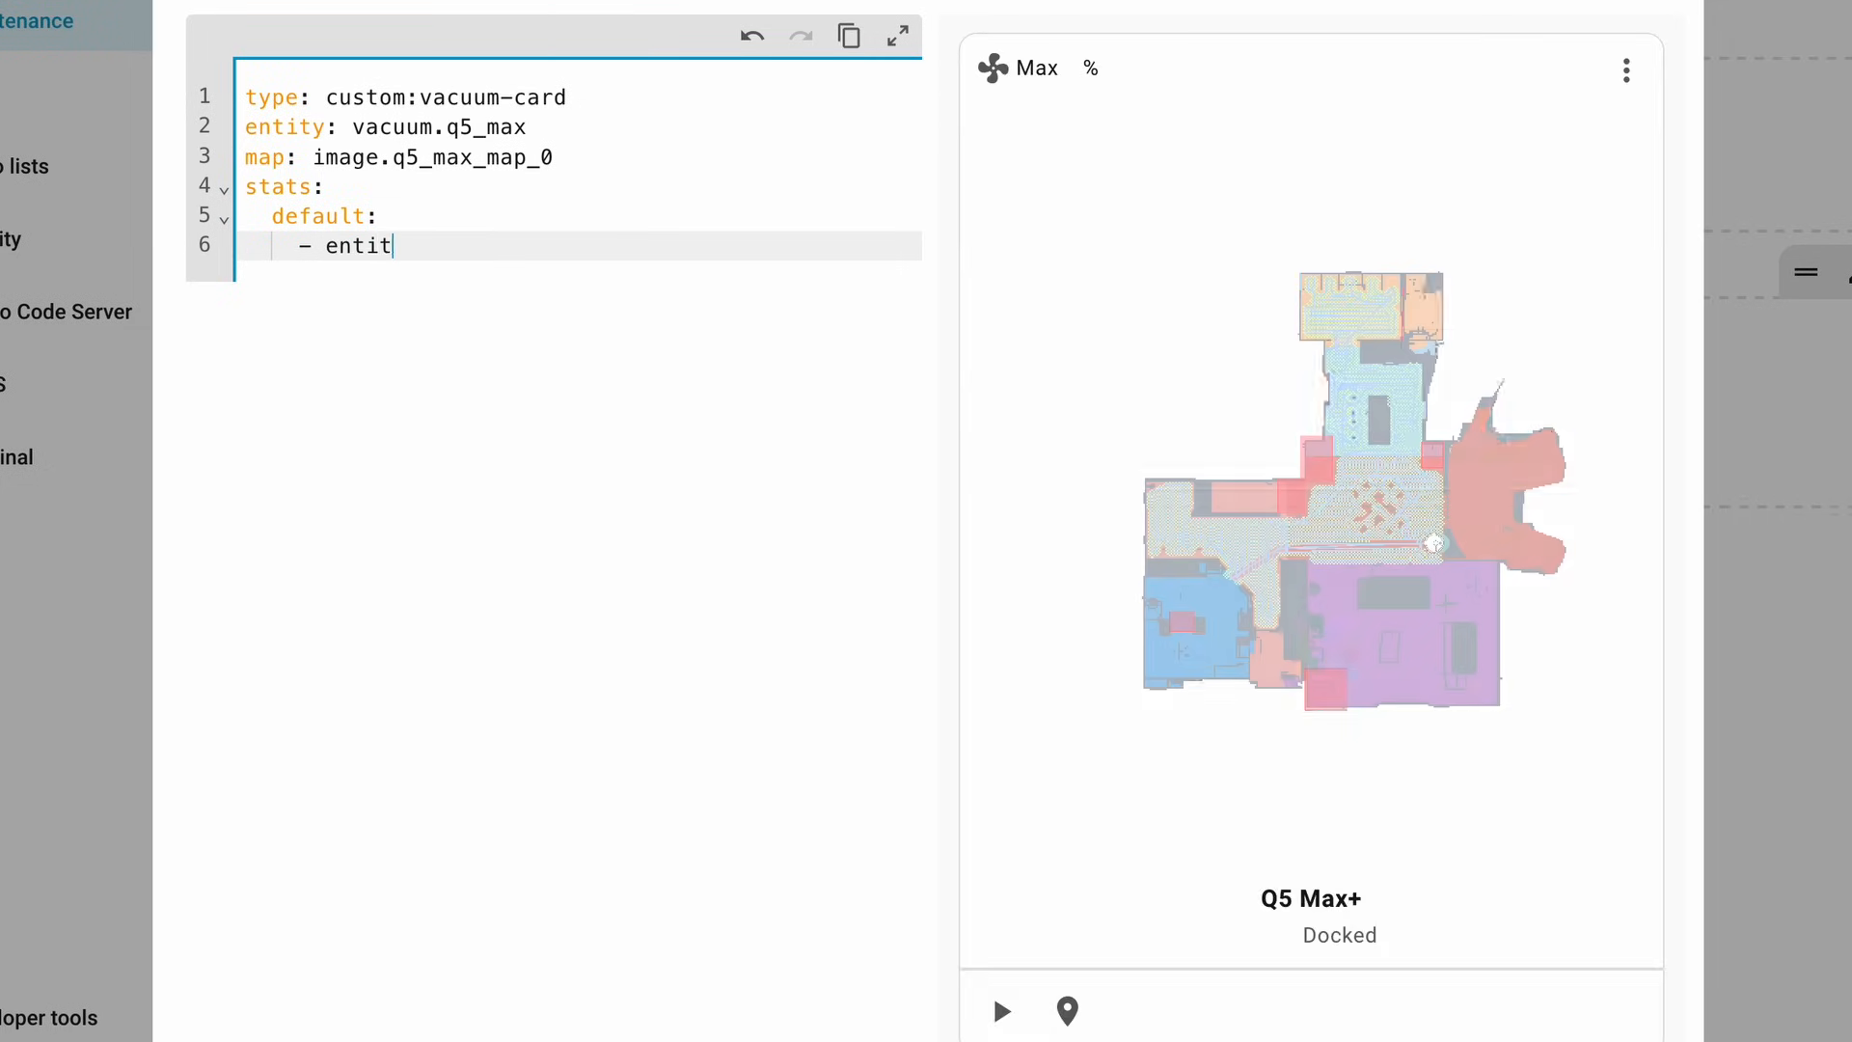
{"action": "type", "text": "y_id:"}
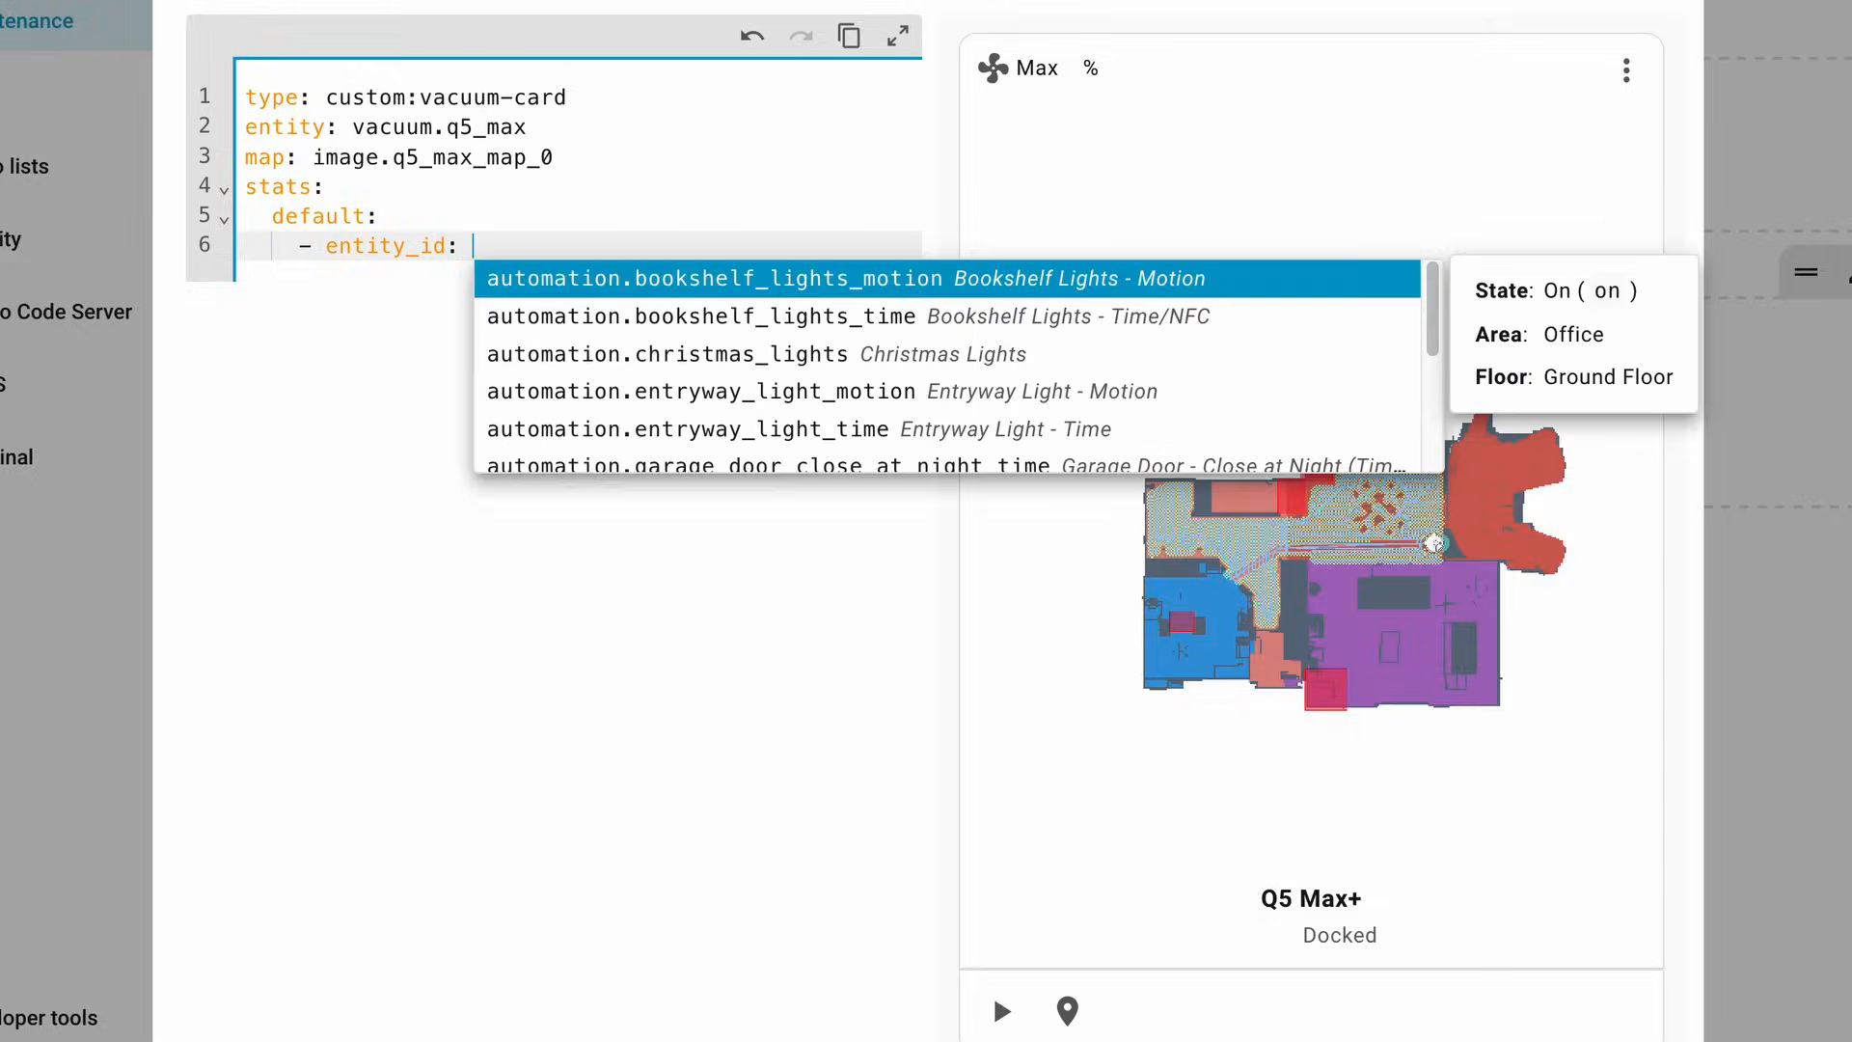
{"action": "type", "text": "sensor.q5_max_filter_time_left"}
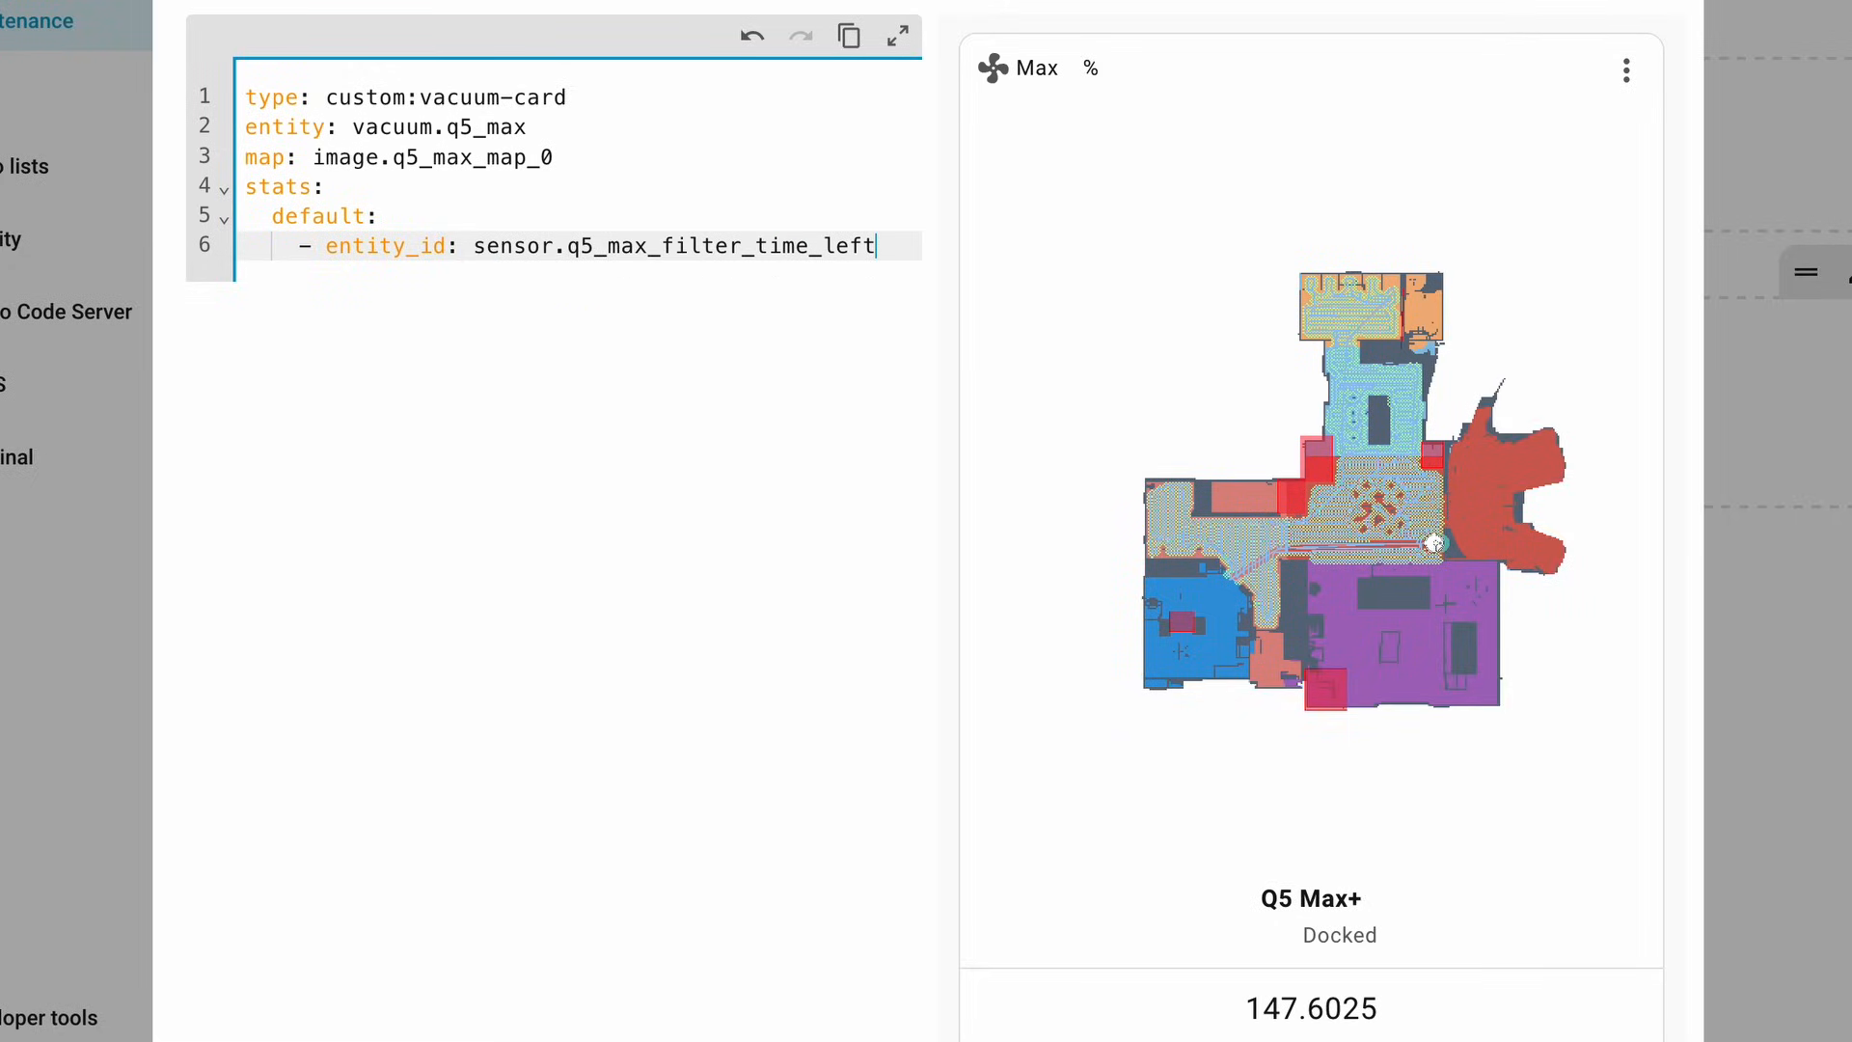
{"action": "key", "text": "Return"}
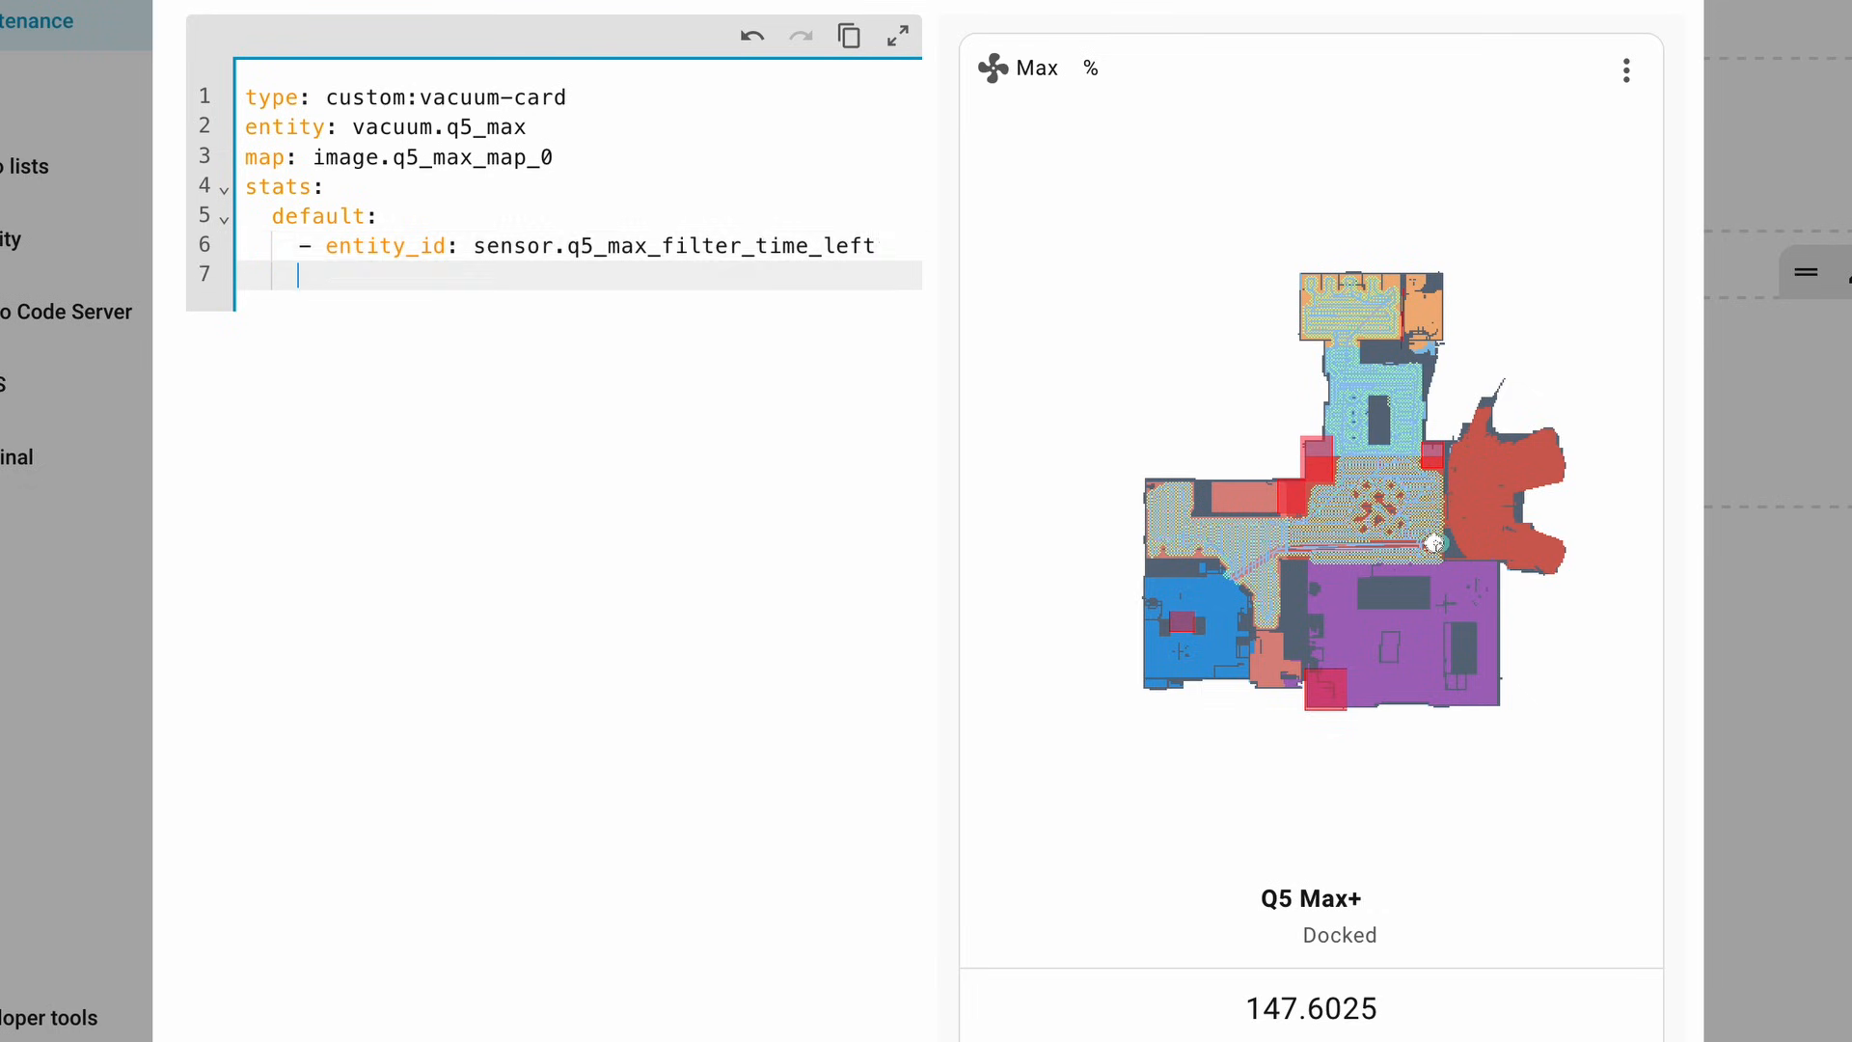
Give the filter time stat the subtitle Filter in the card's code
{"action": "type", "text": "subtitle: Filter1"}
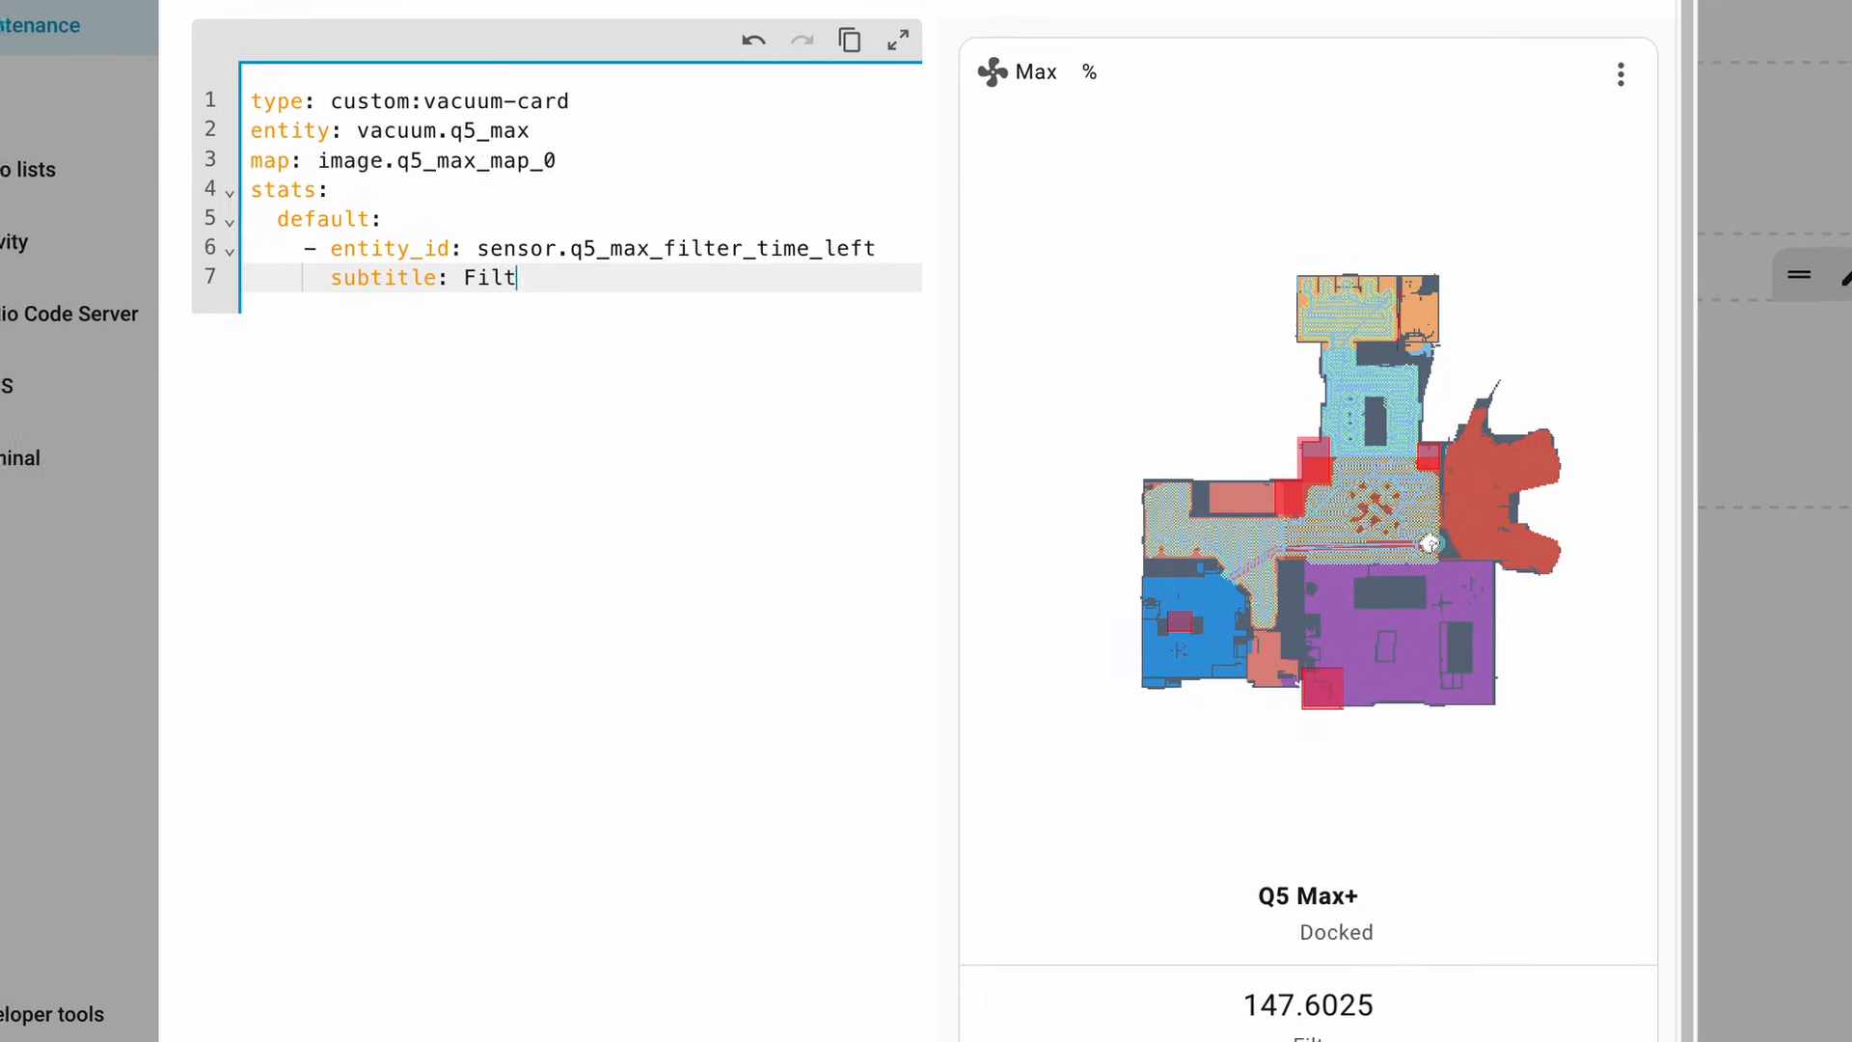
{"action": "type", "text": "2312312"}
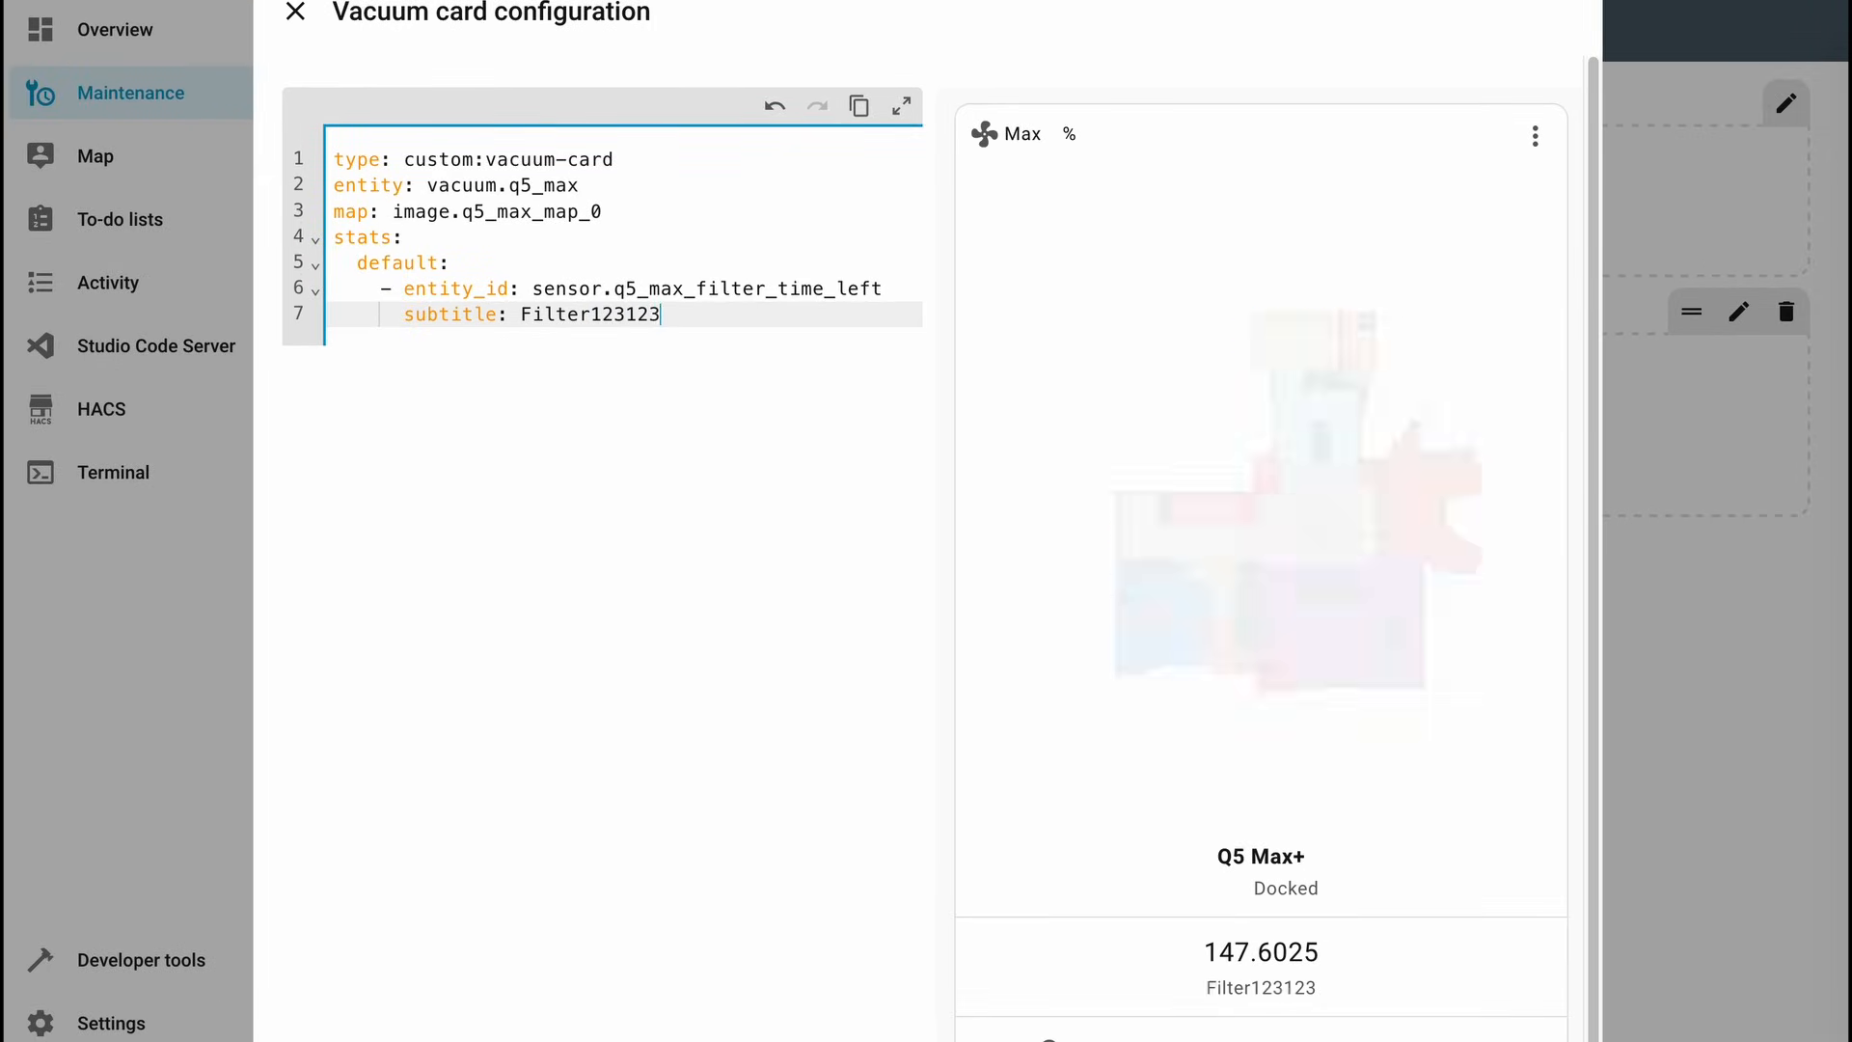
{"action": "key", "text": "BackSpace"}
{"action": "key", "text": "BackSpace"}
{"action": "key", "text": "BackSpace"}
{"action": "key", "text": "BackSpace"}
{"action": "key", "text": "BackSpace"}
{"action": "key", "text": "BackSpace"}
{"action": "key", "text": "BackSpace"}
{"action": "key", "text": "BackSpace"}
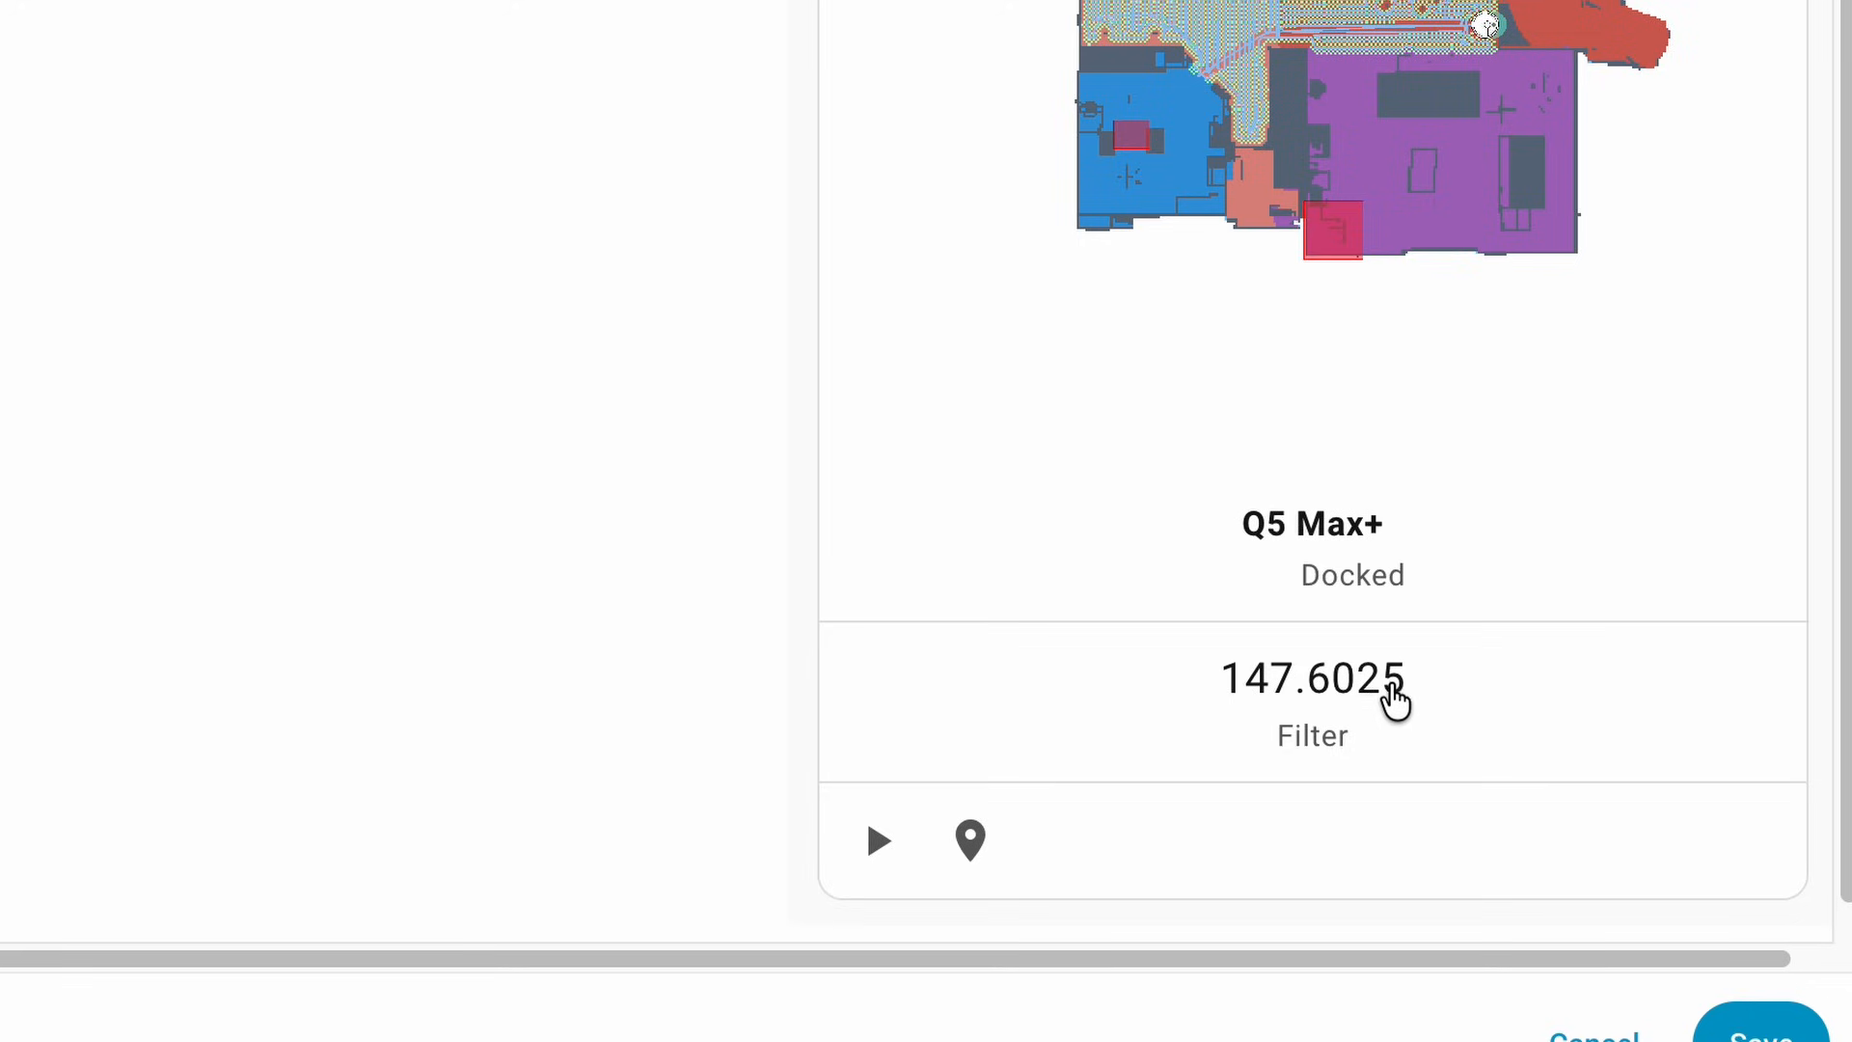
{"action": "left_click", "coordinate": [1320, 685]}
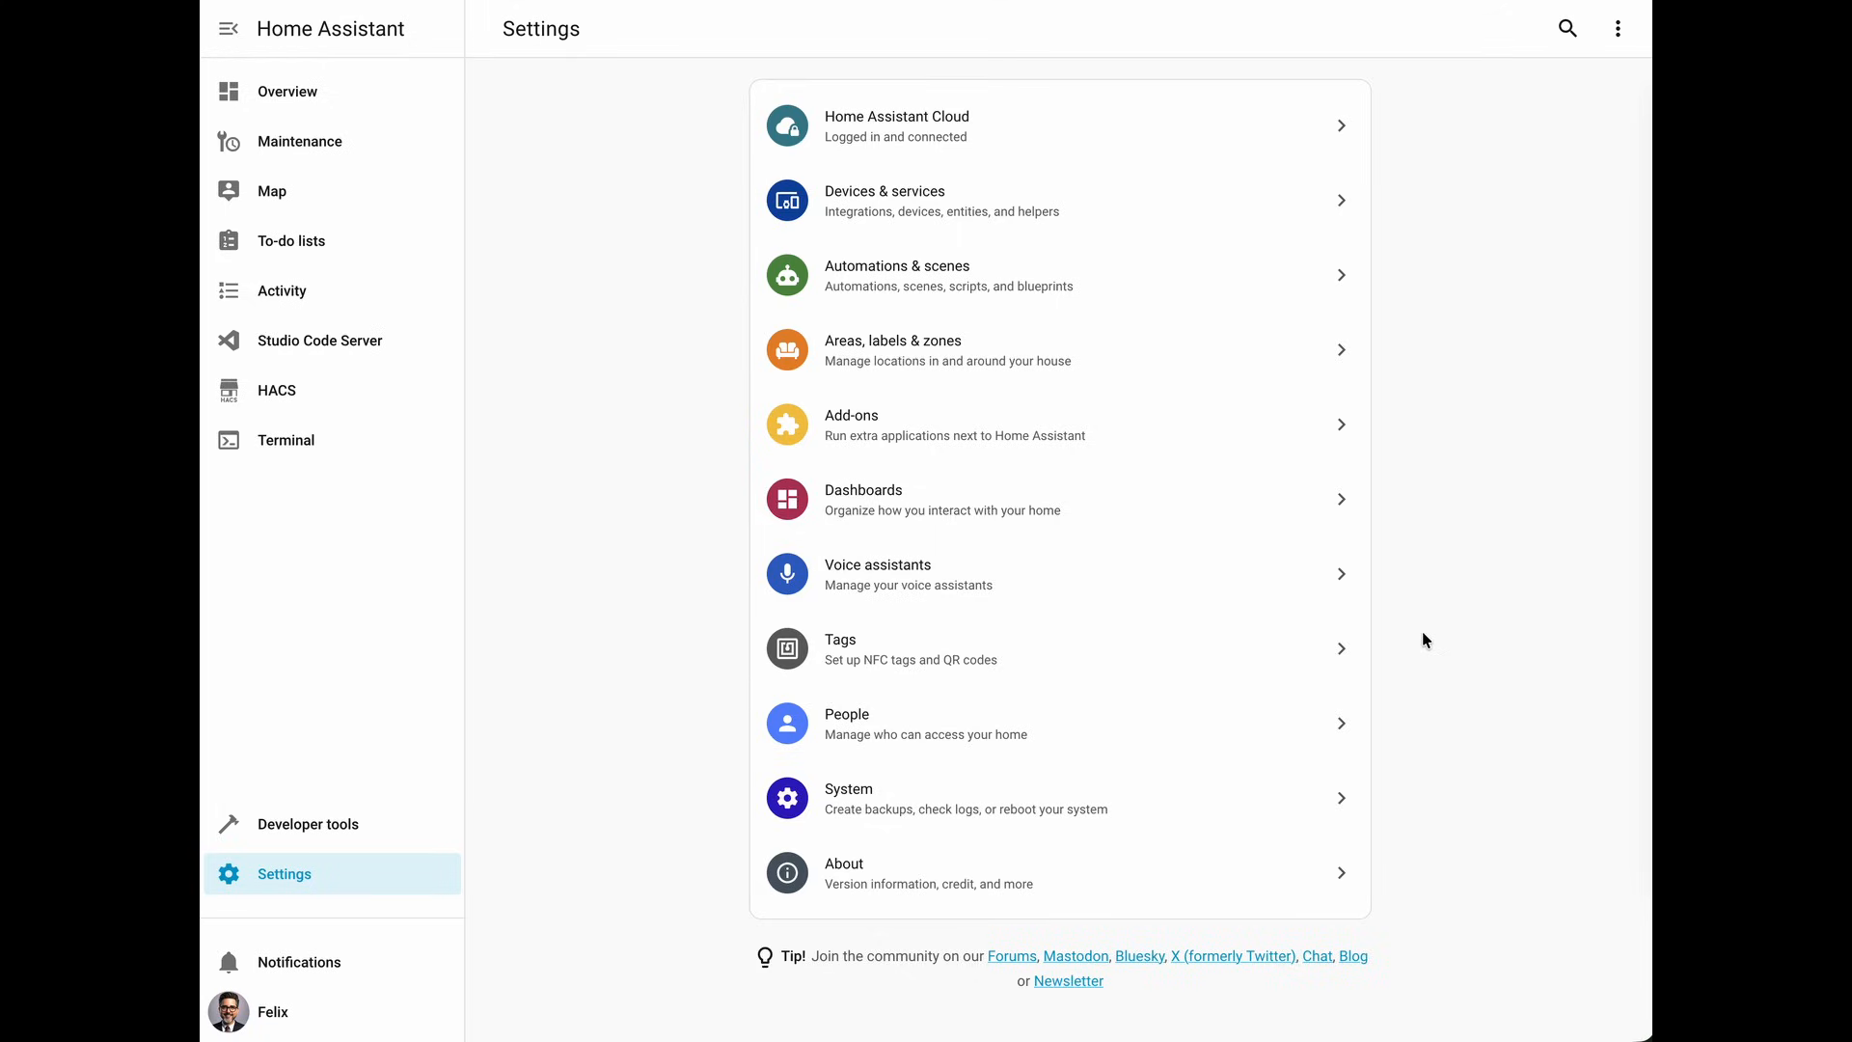
Open the helpers list in the devices and services settings and collapse its Vacuum category
{"action": "left_click", "coordinate": [980, 207]}
{"action": "left_click", "coordinate": [1234, 50]}
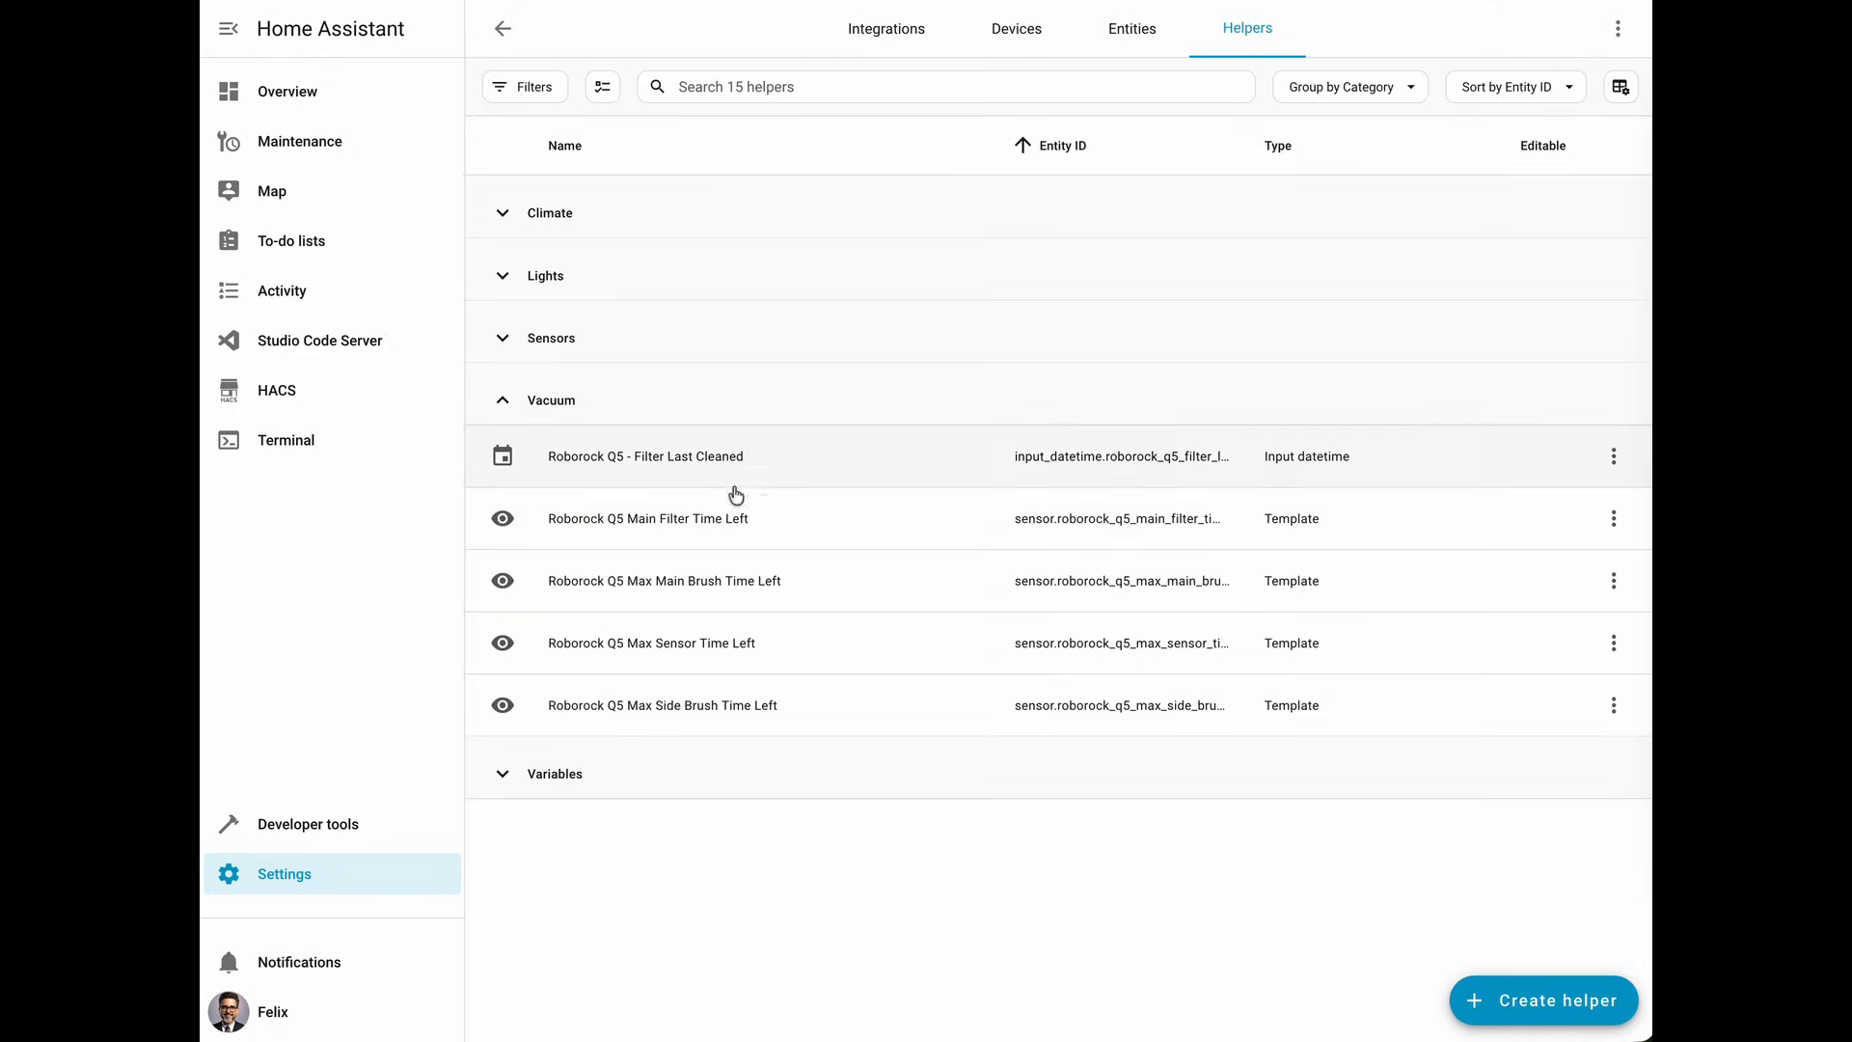
{"action": "left_click", "coordinate": [698, 413]}
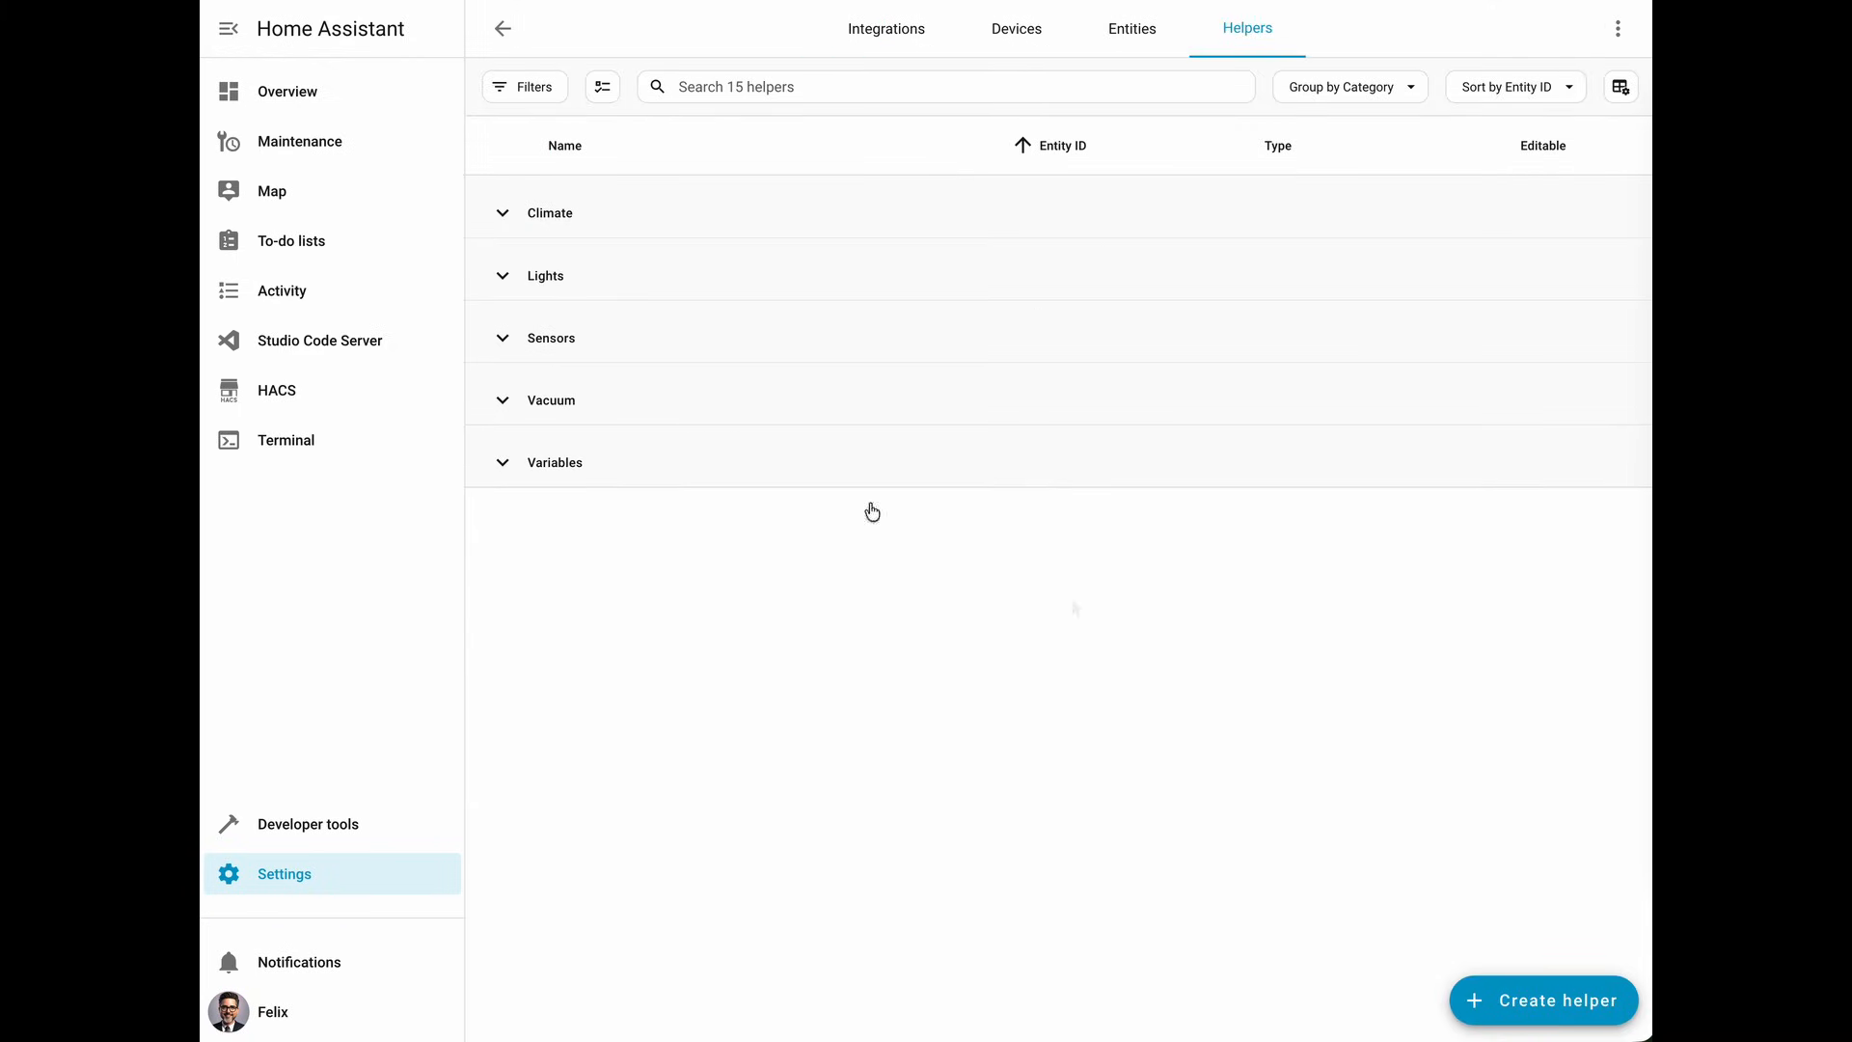
Start a new Template helper of type Sensor and name it Vacuum Filter
{"action": "left_click", "coordinate": [1527, 1013]}
{"action": "type", "text": "temp"}
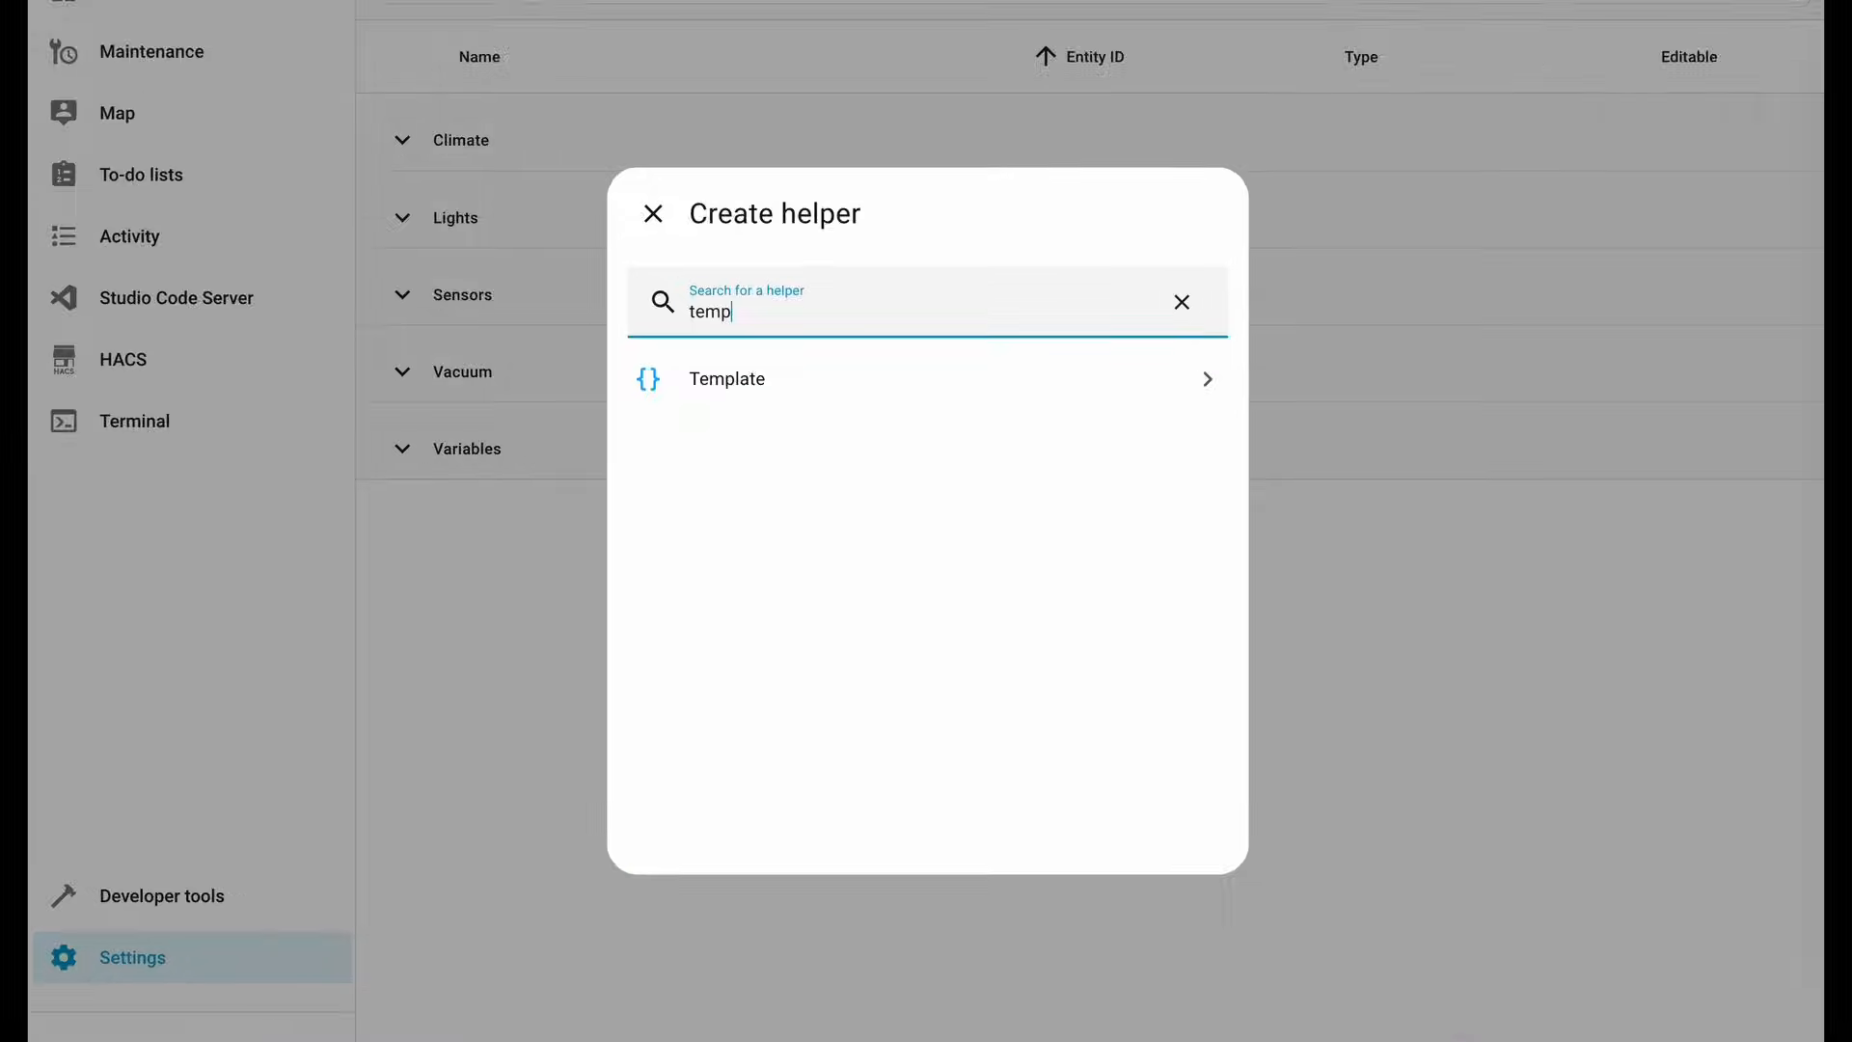
{"action": "left_click", "coordinate": [752, 380]}
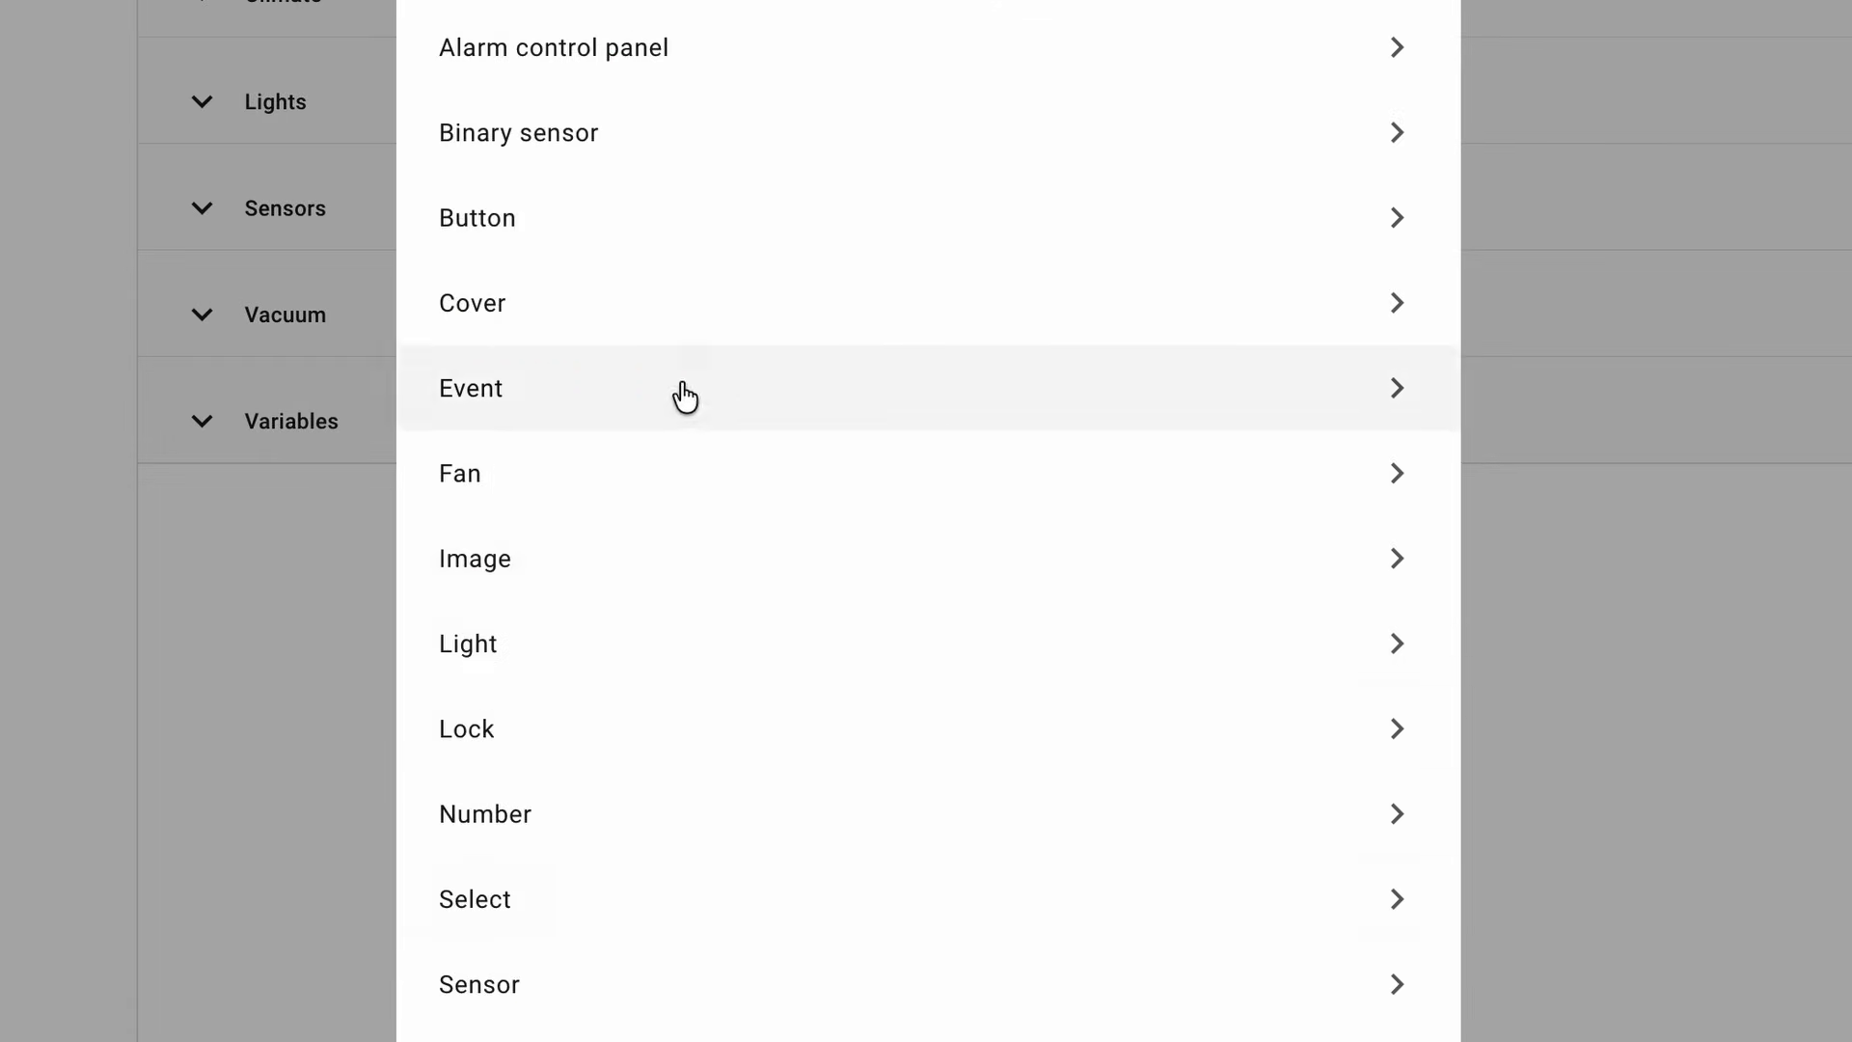
{"action": "left_click", "coordinate": [537, 984]}
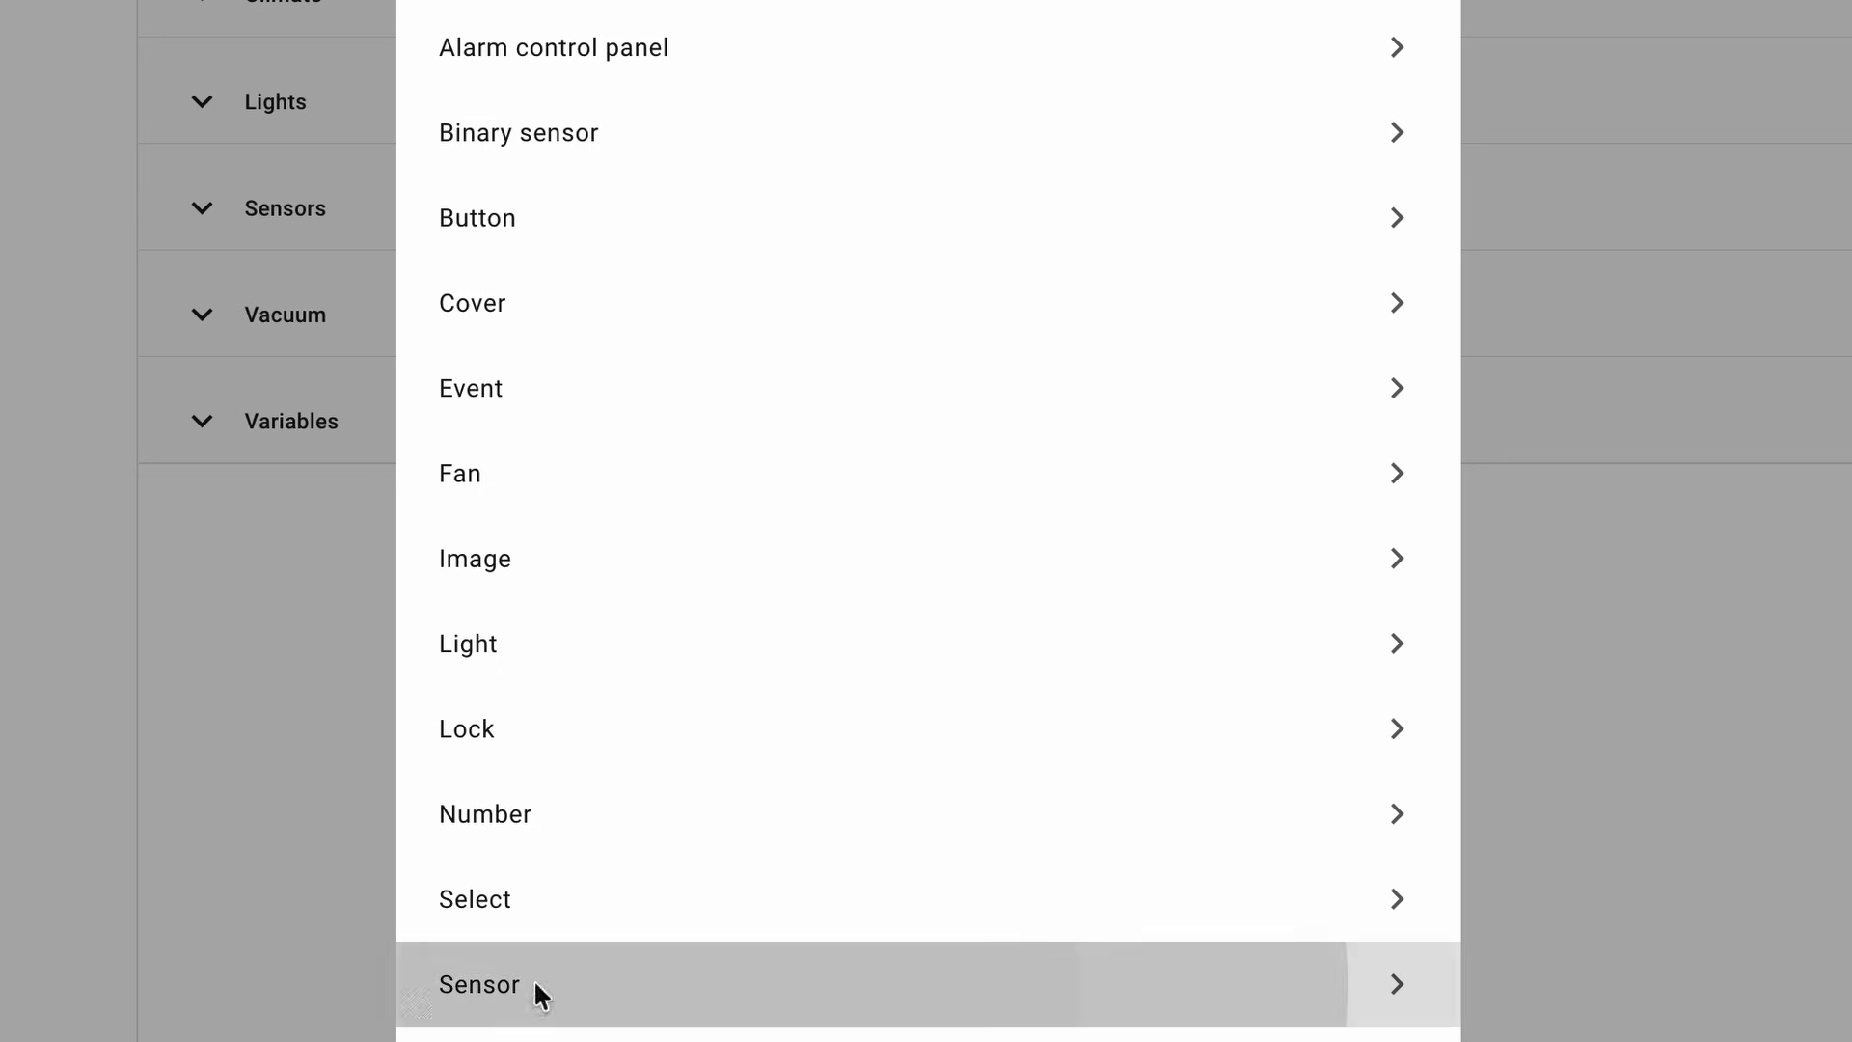
{"action": "left_click", "coordinate": [673, 8]}
{"action": "type", "text": "Va"}
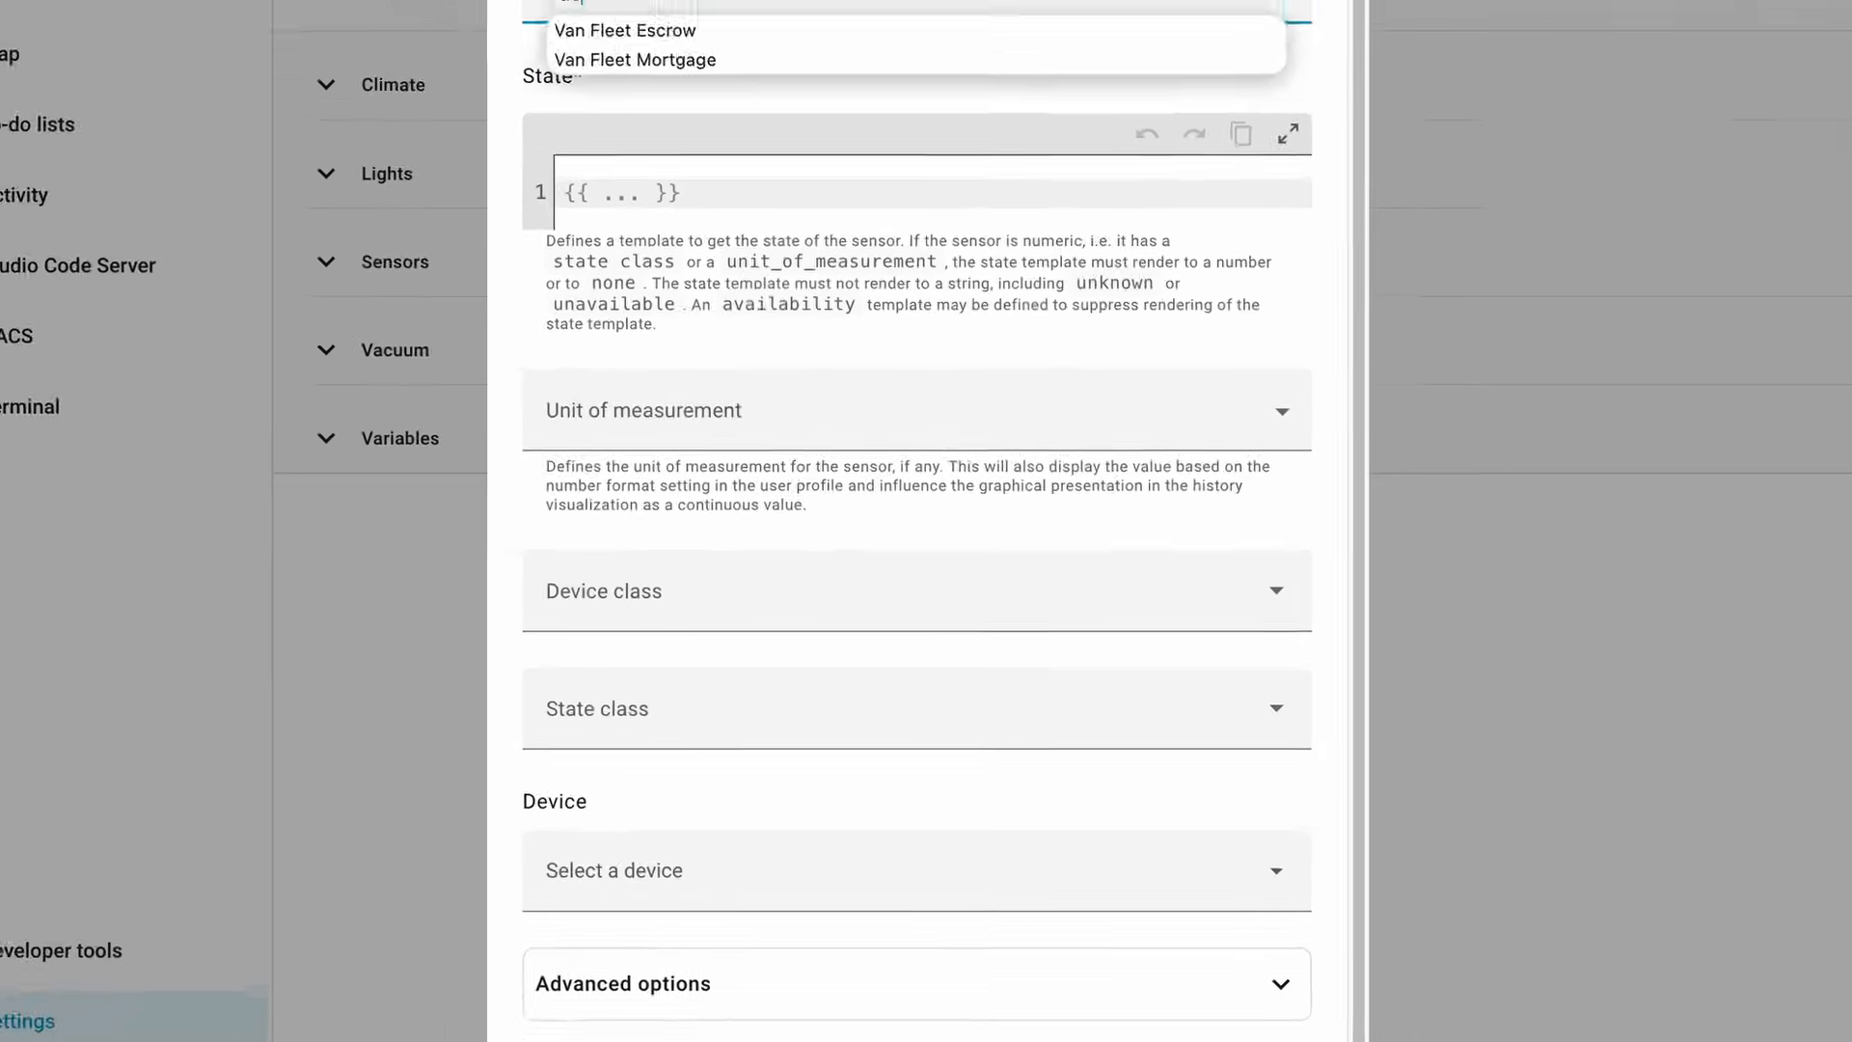
{"action": "type", "text": "cuum Filter"}
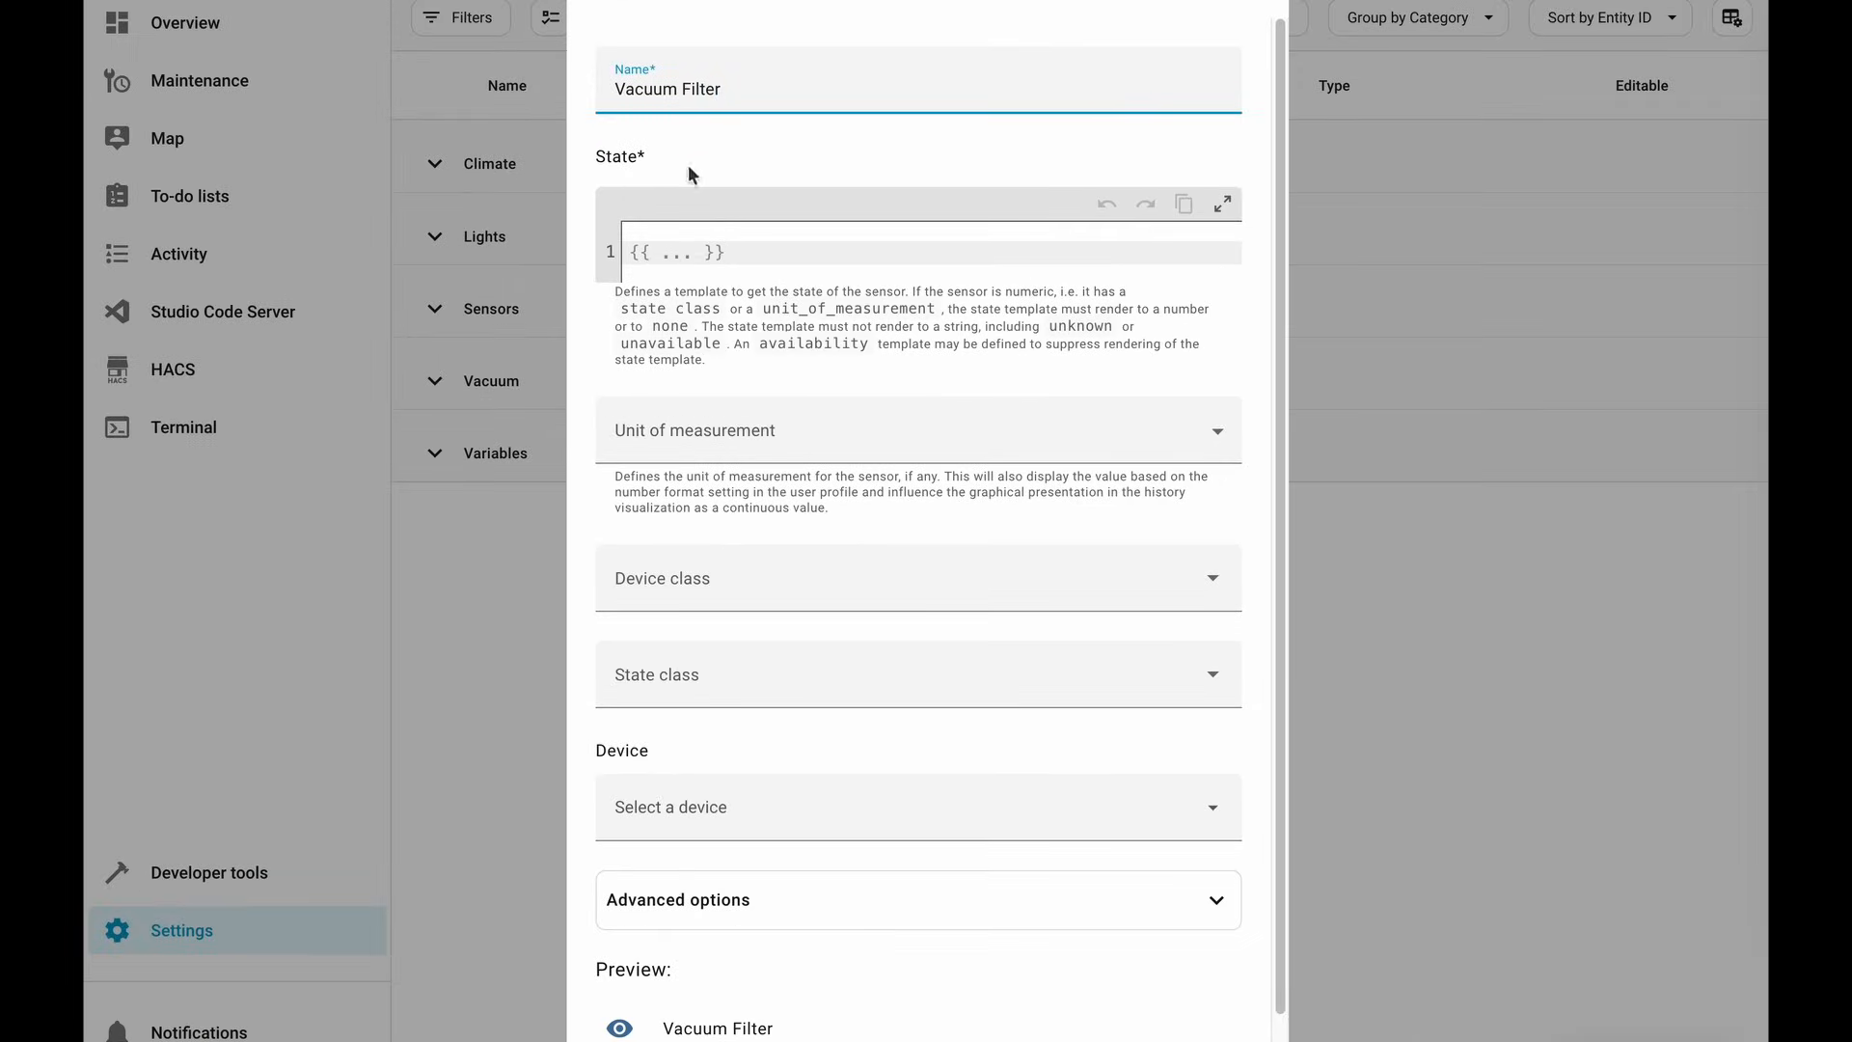
Enter a state template for the Vacuum Filter helper that reads states('sensor.q5_max_filter_time_left')
{"action": "left_click", "coordinate": [663, 255]}
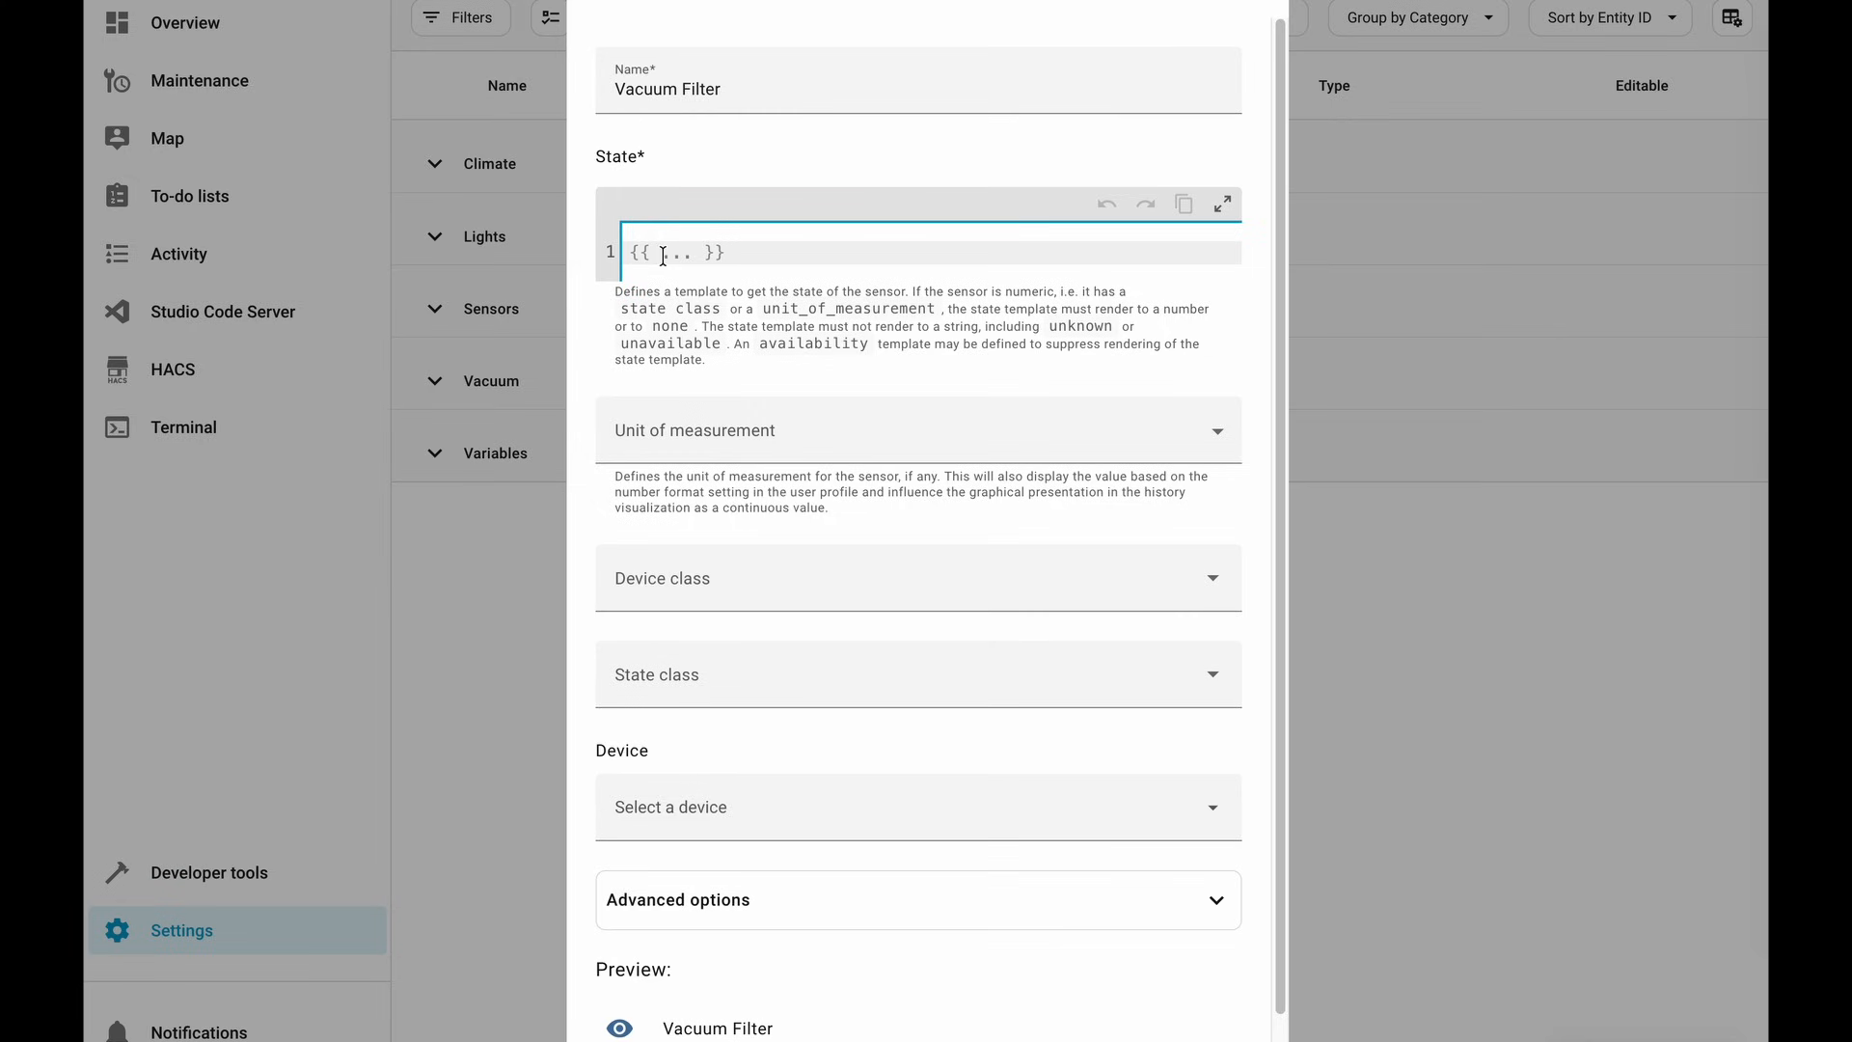
{"action": "type", "text": "{{ st"}
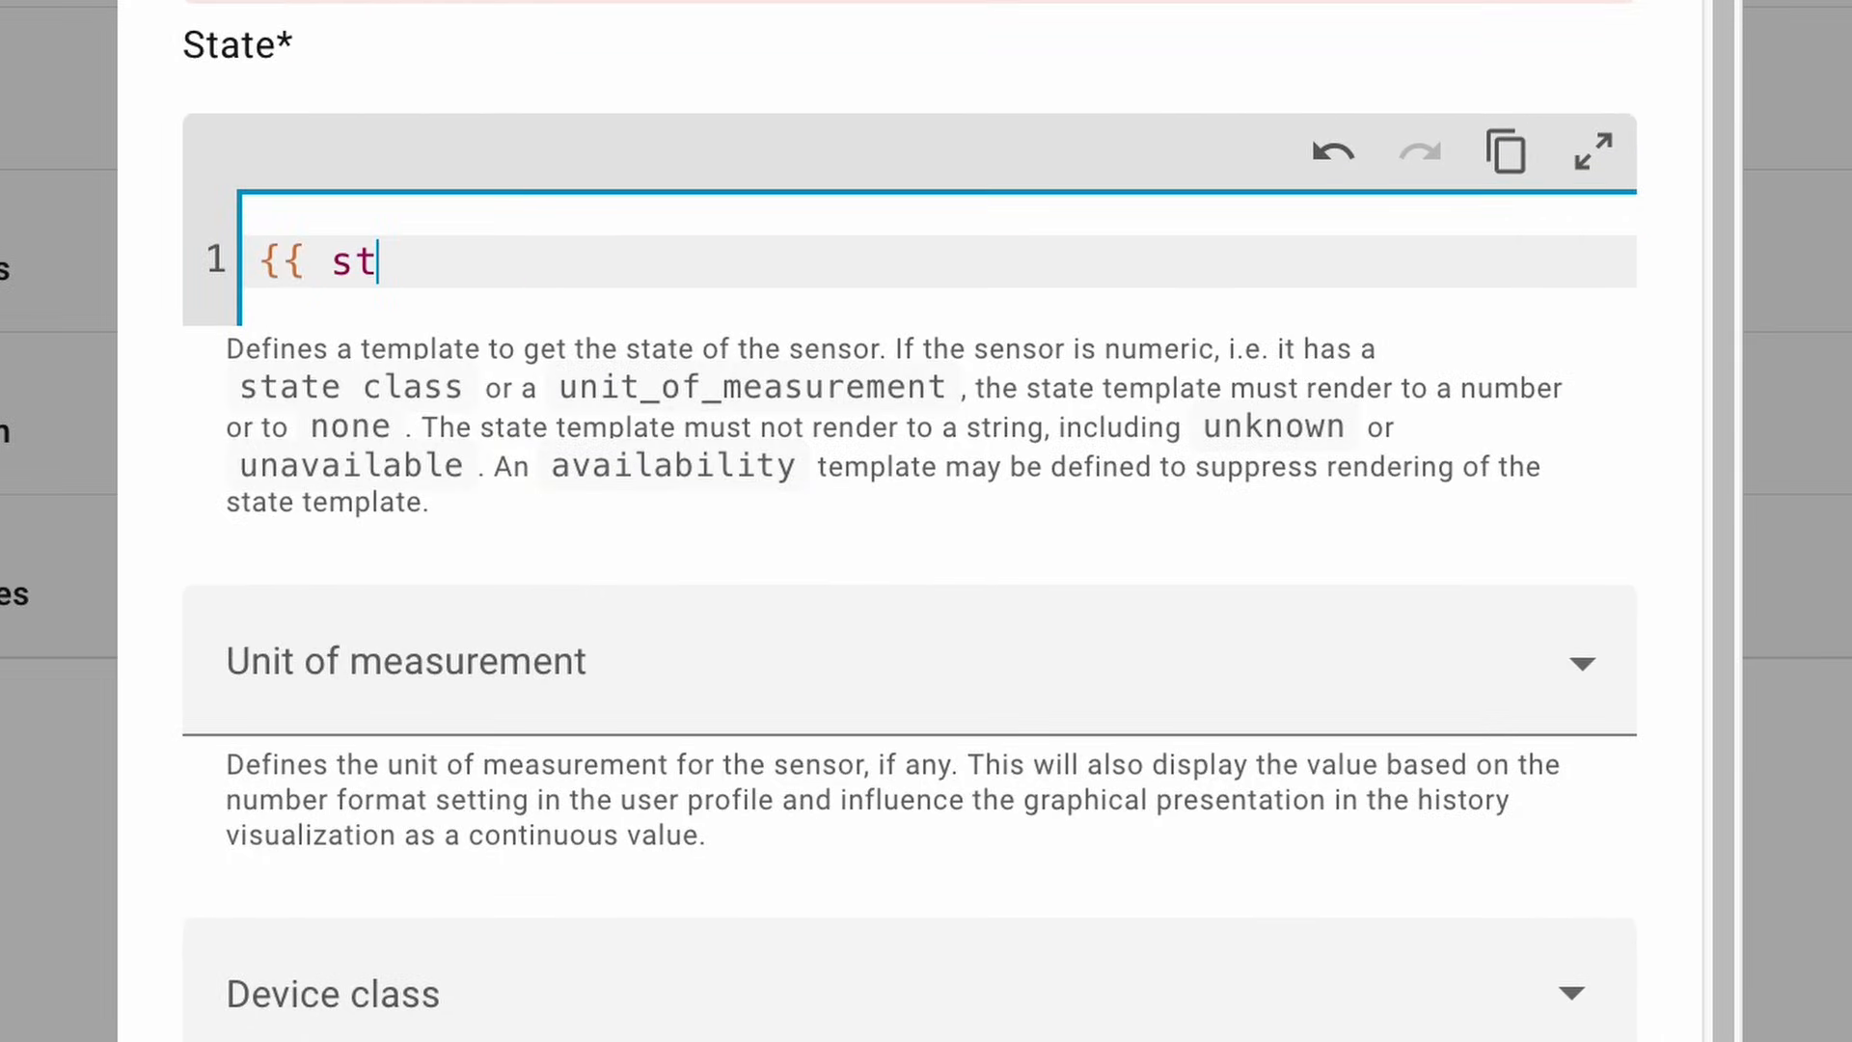
{"action": "type", "text": "ates("}
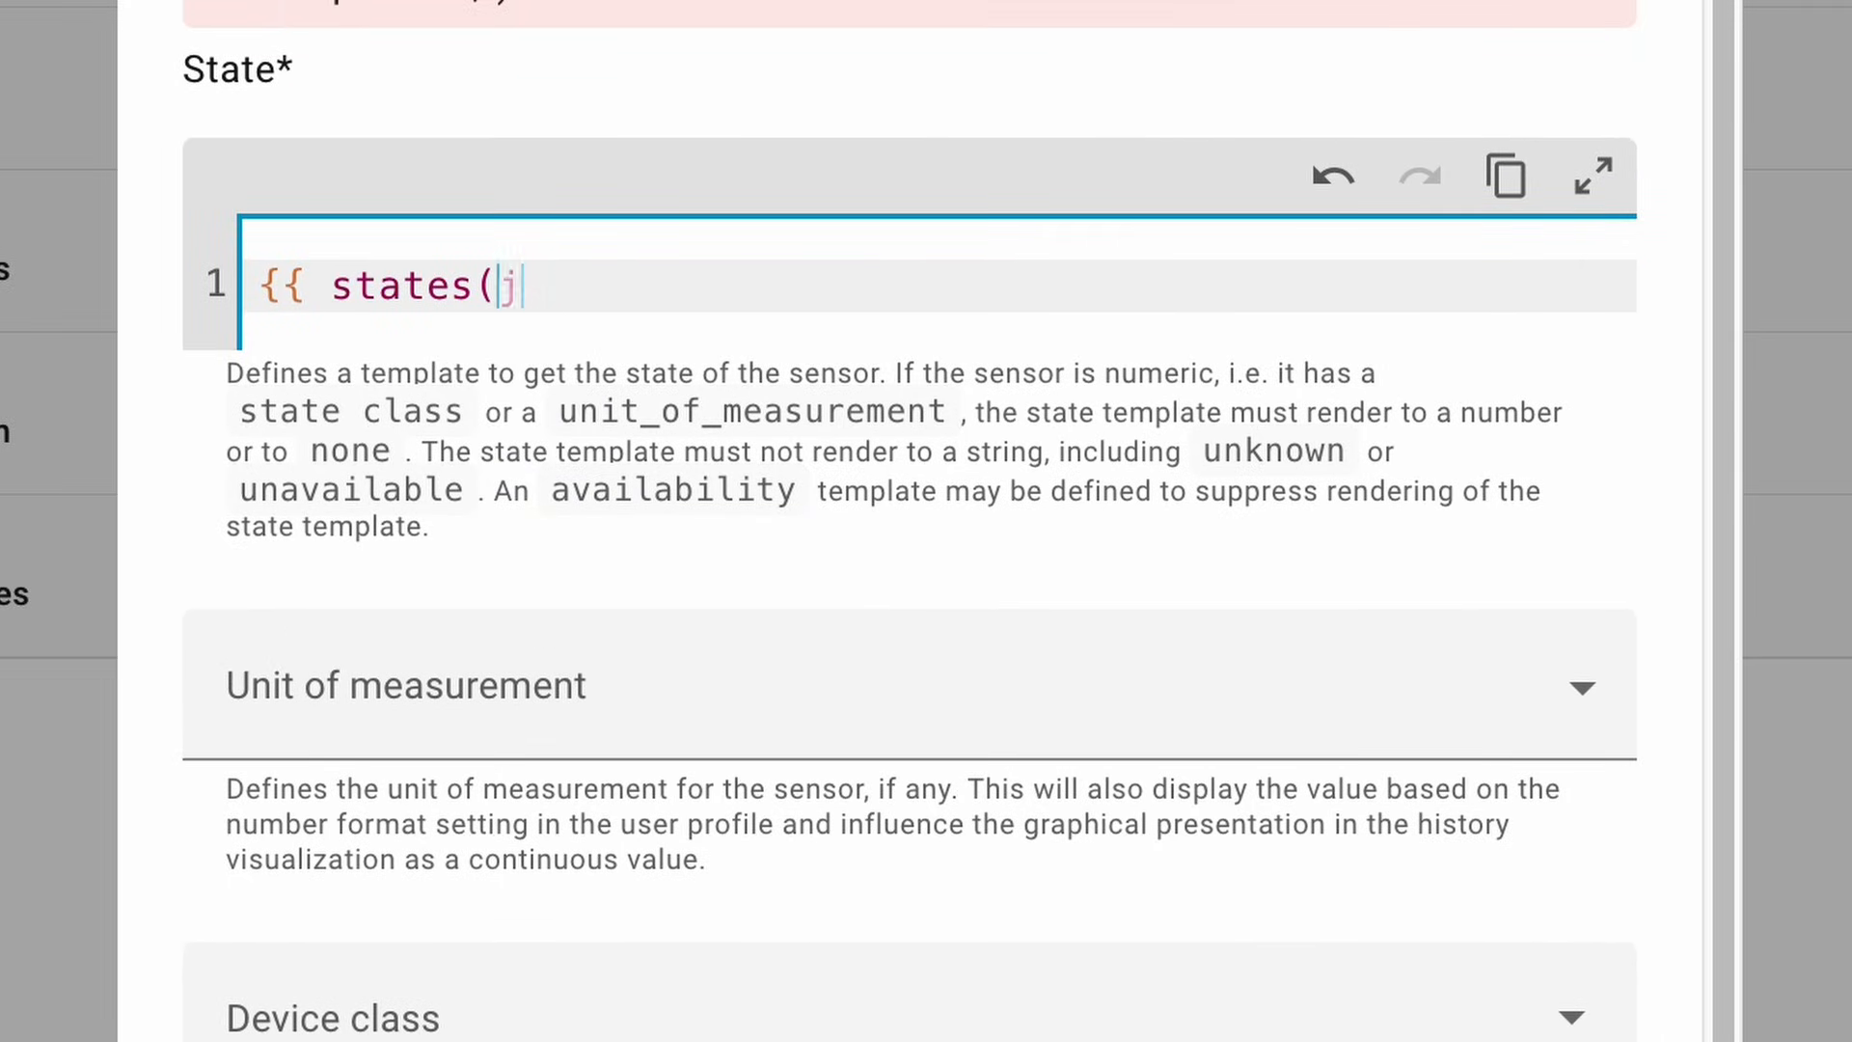
{"action": "type", "text": "sensor.q5_max_filter_time_left"}
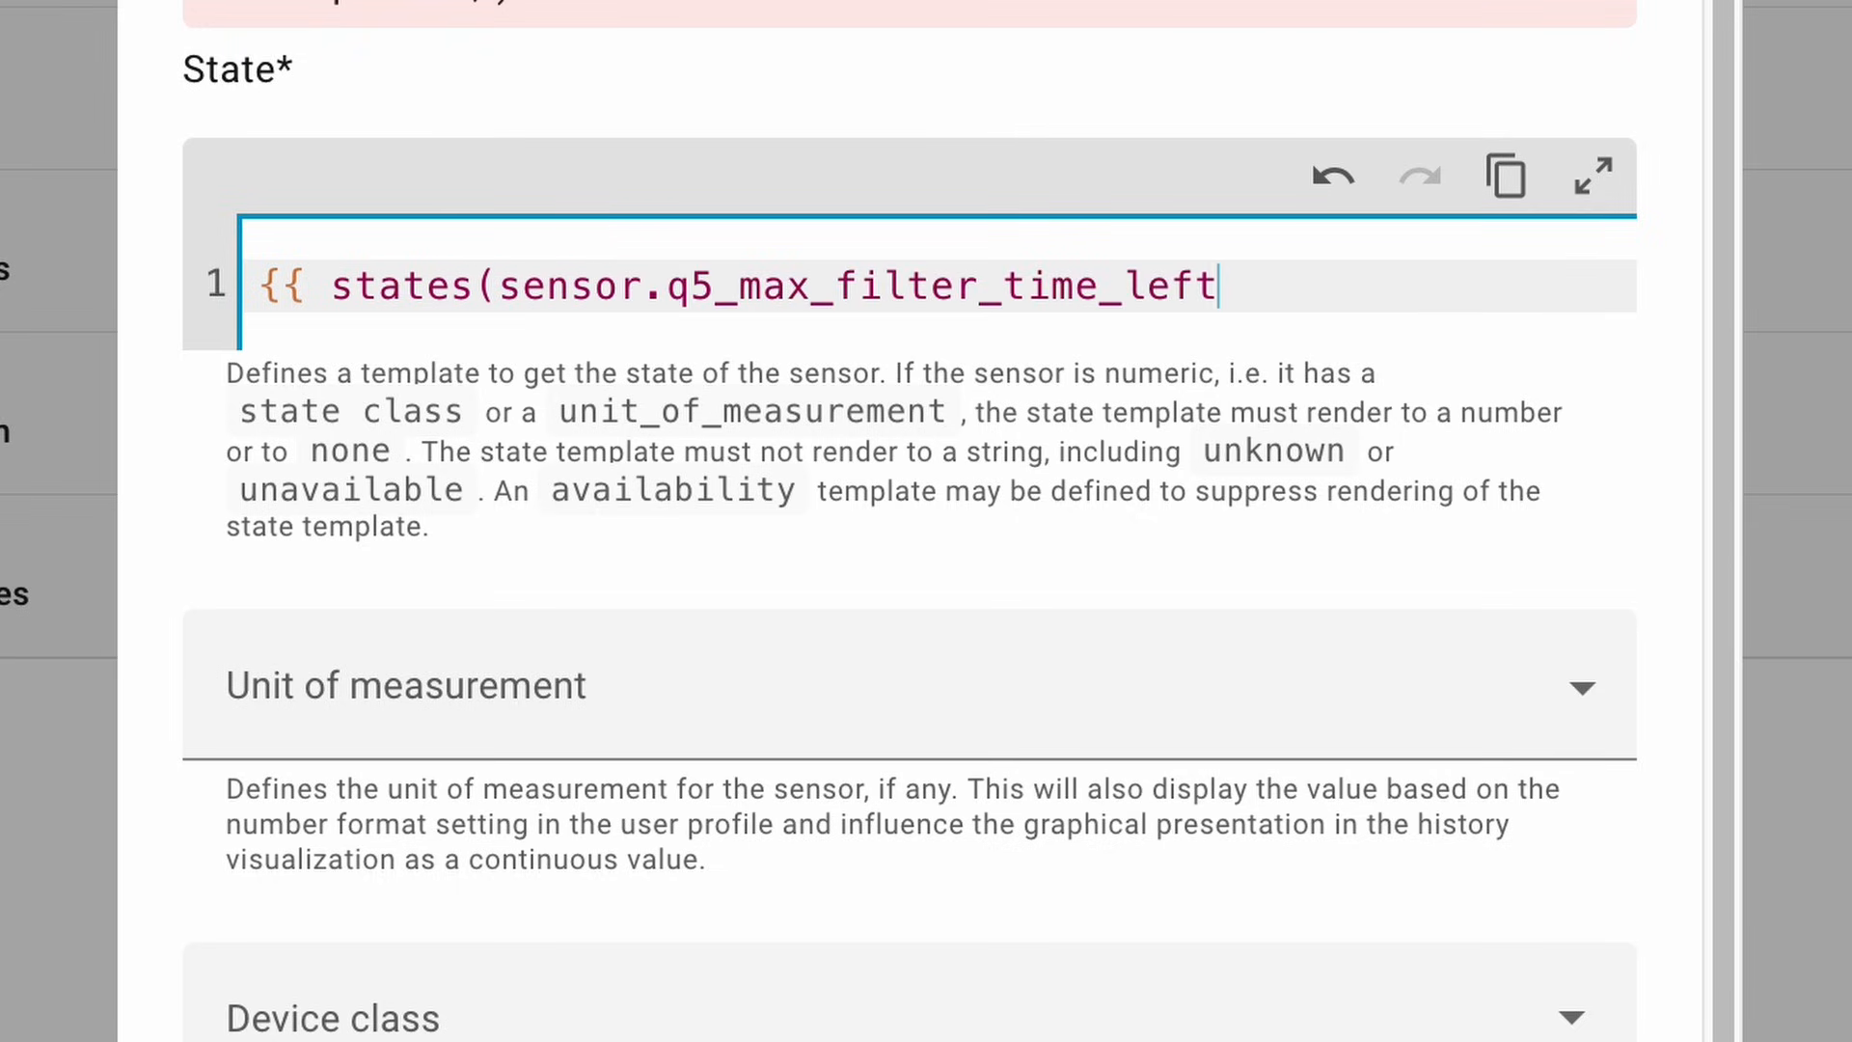
{"action": "left_click", "coordinate": [498, 285]}
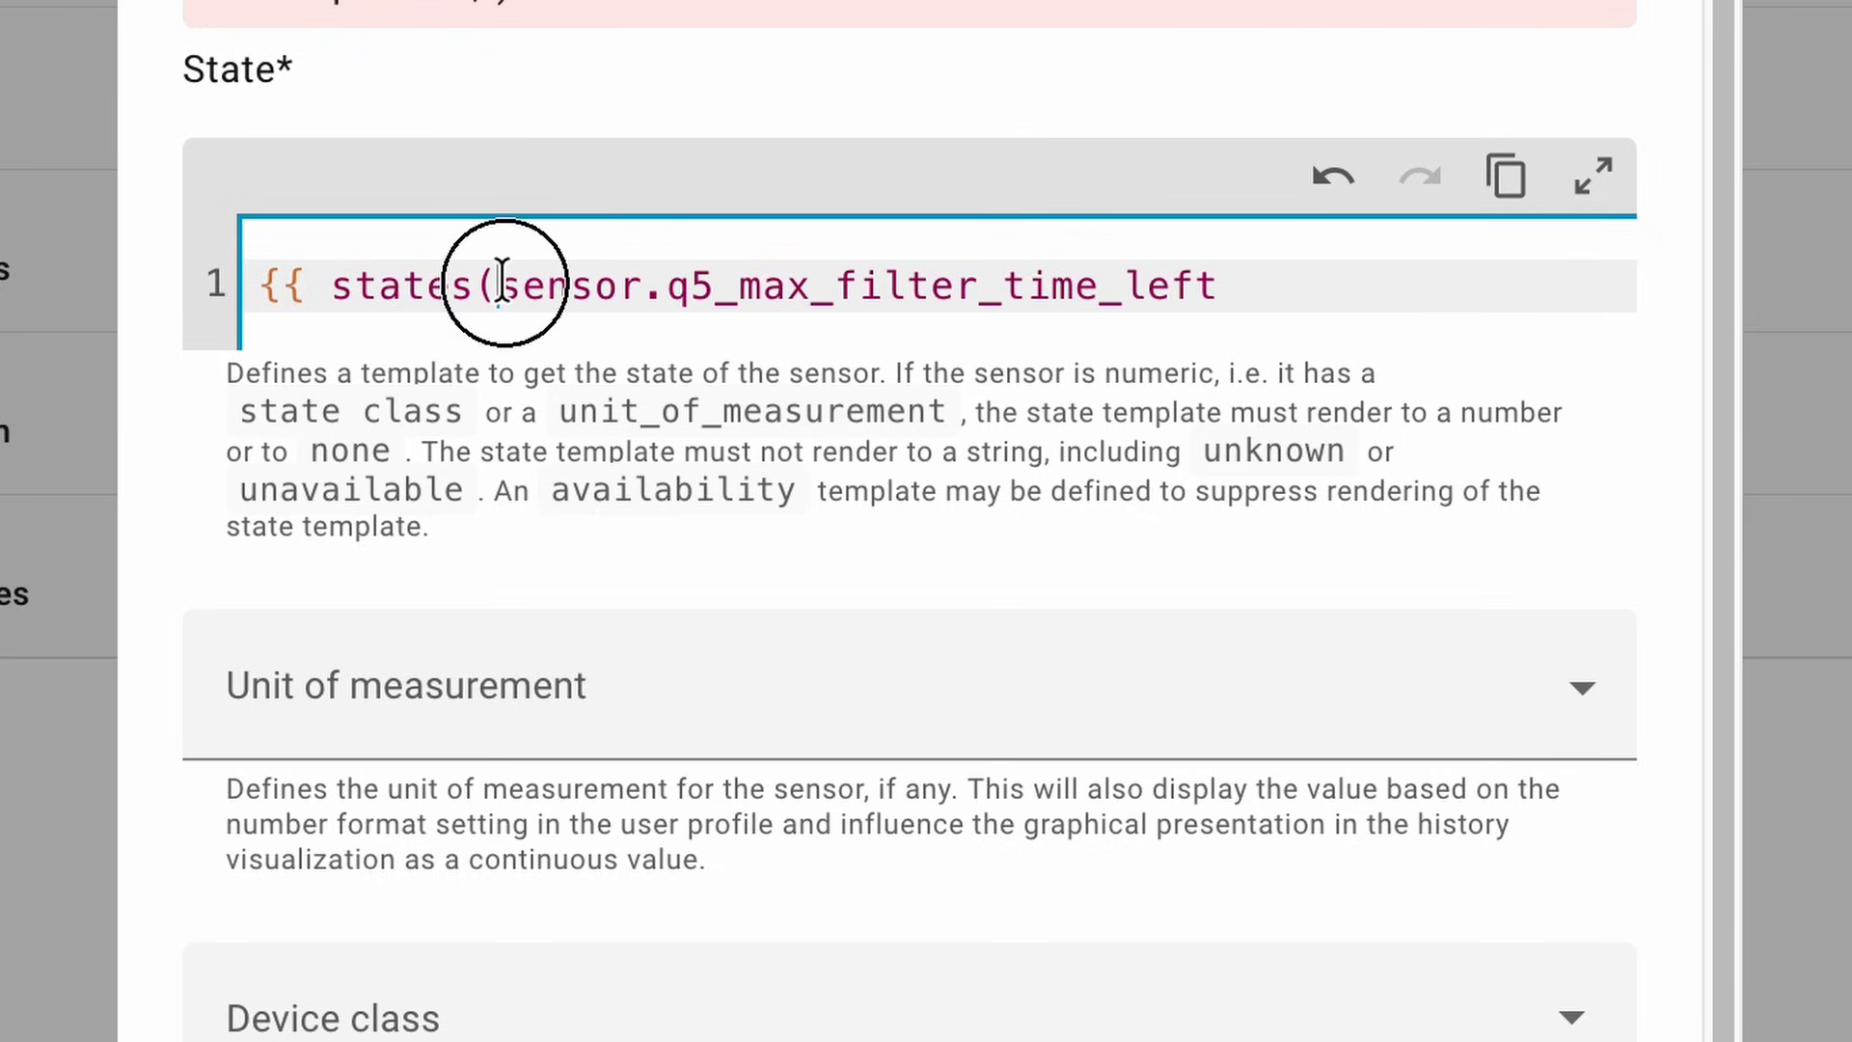
{"action": "type", "text": "'"}
{"action": "key", "text": "End"}
{"action": "type", "text": "') }"}
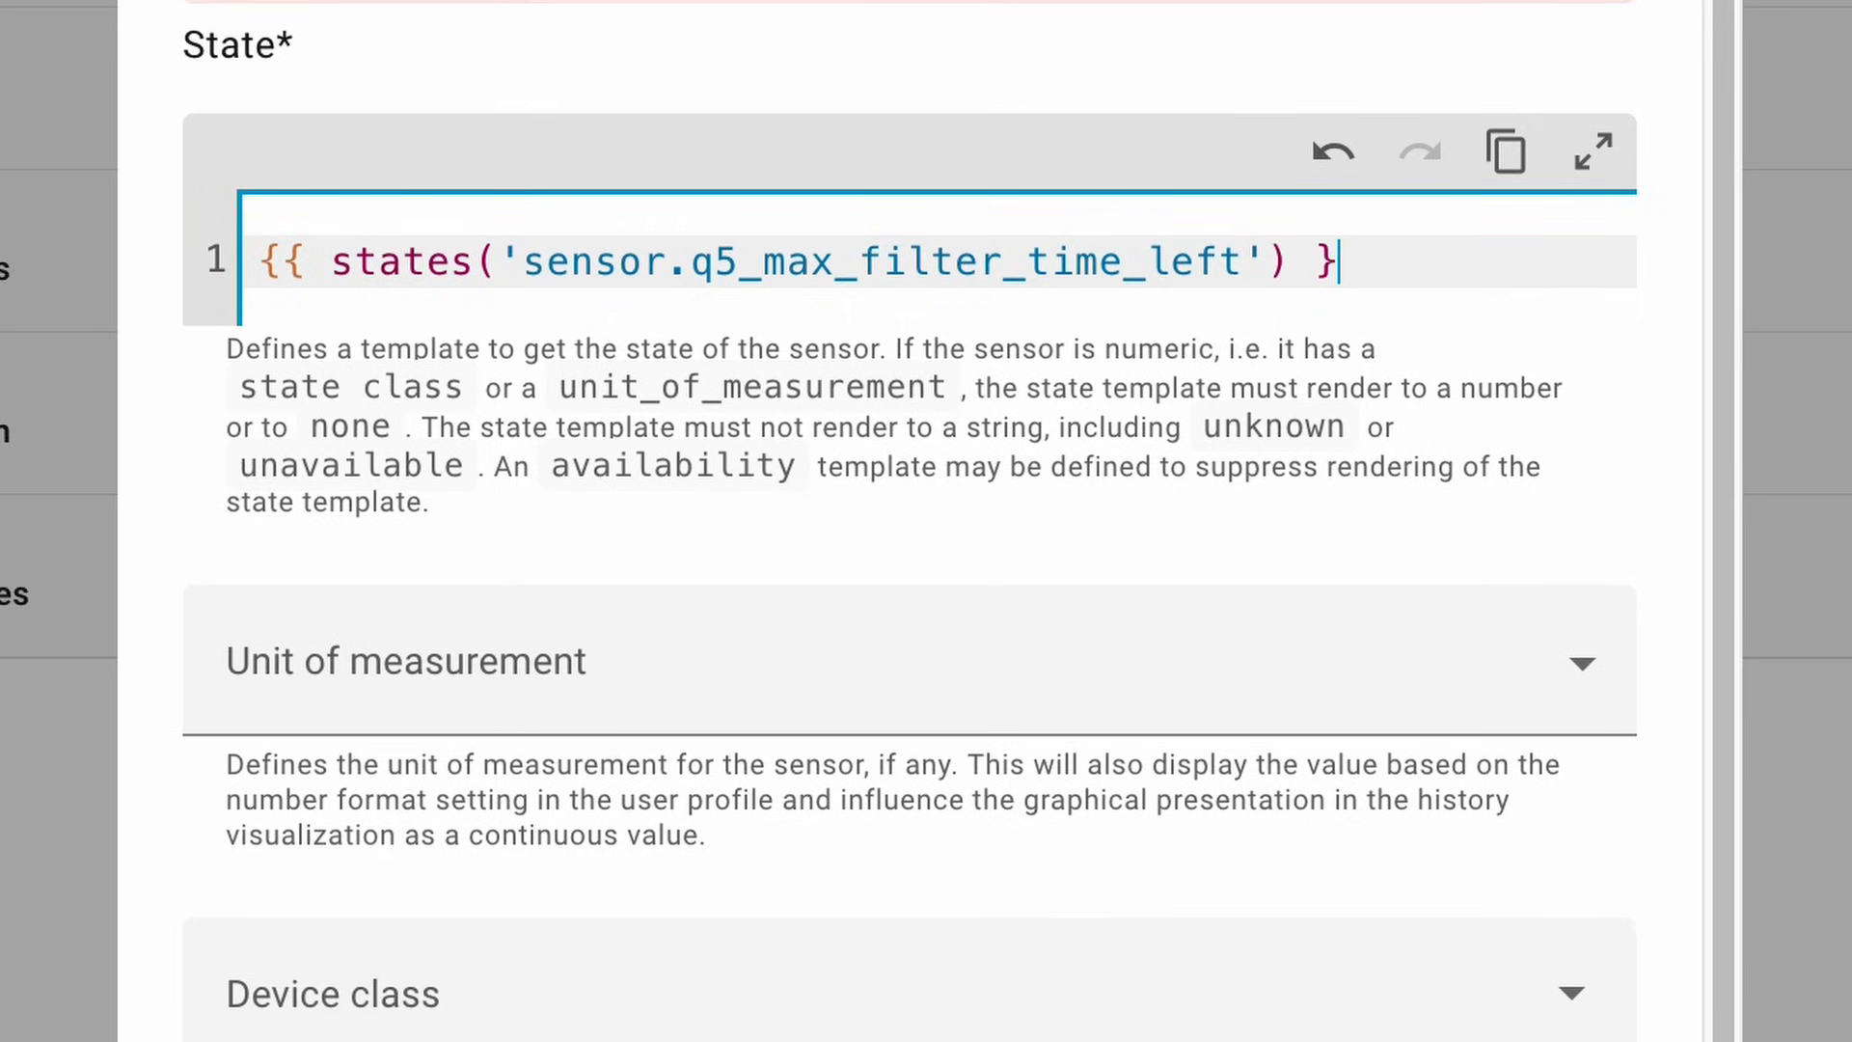
Extend the state template with the filters float and round(1), ending it with double closing braces
{"action": "key", "text": "BackSpace"}
{"action": "type", "text": "| float "}
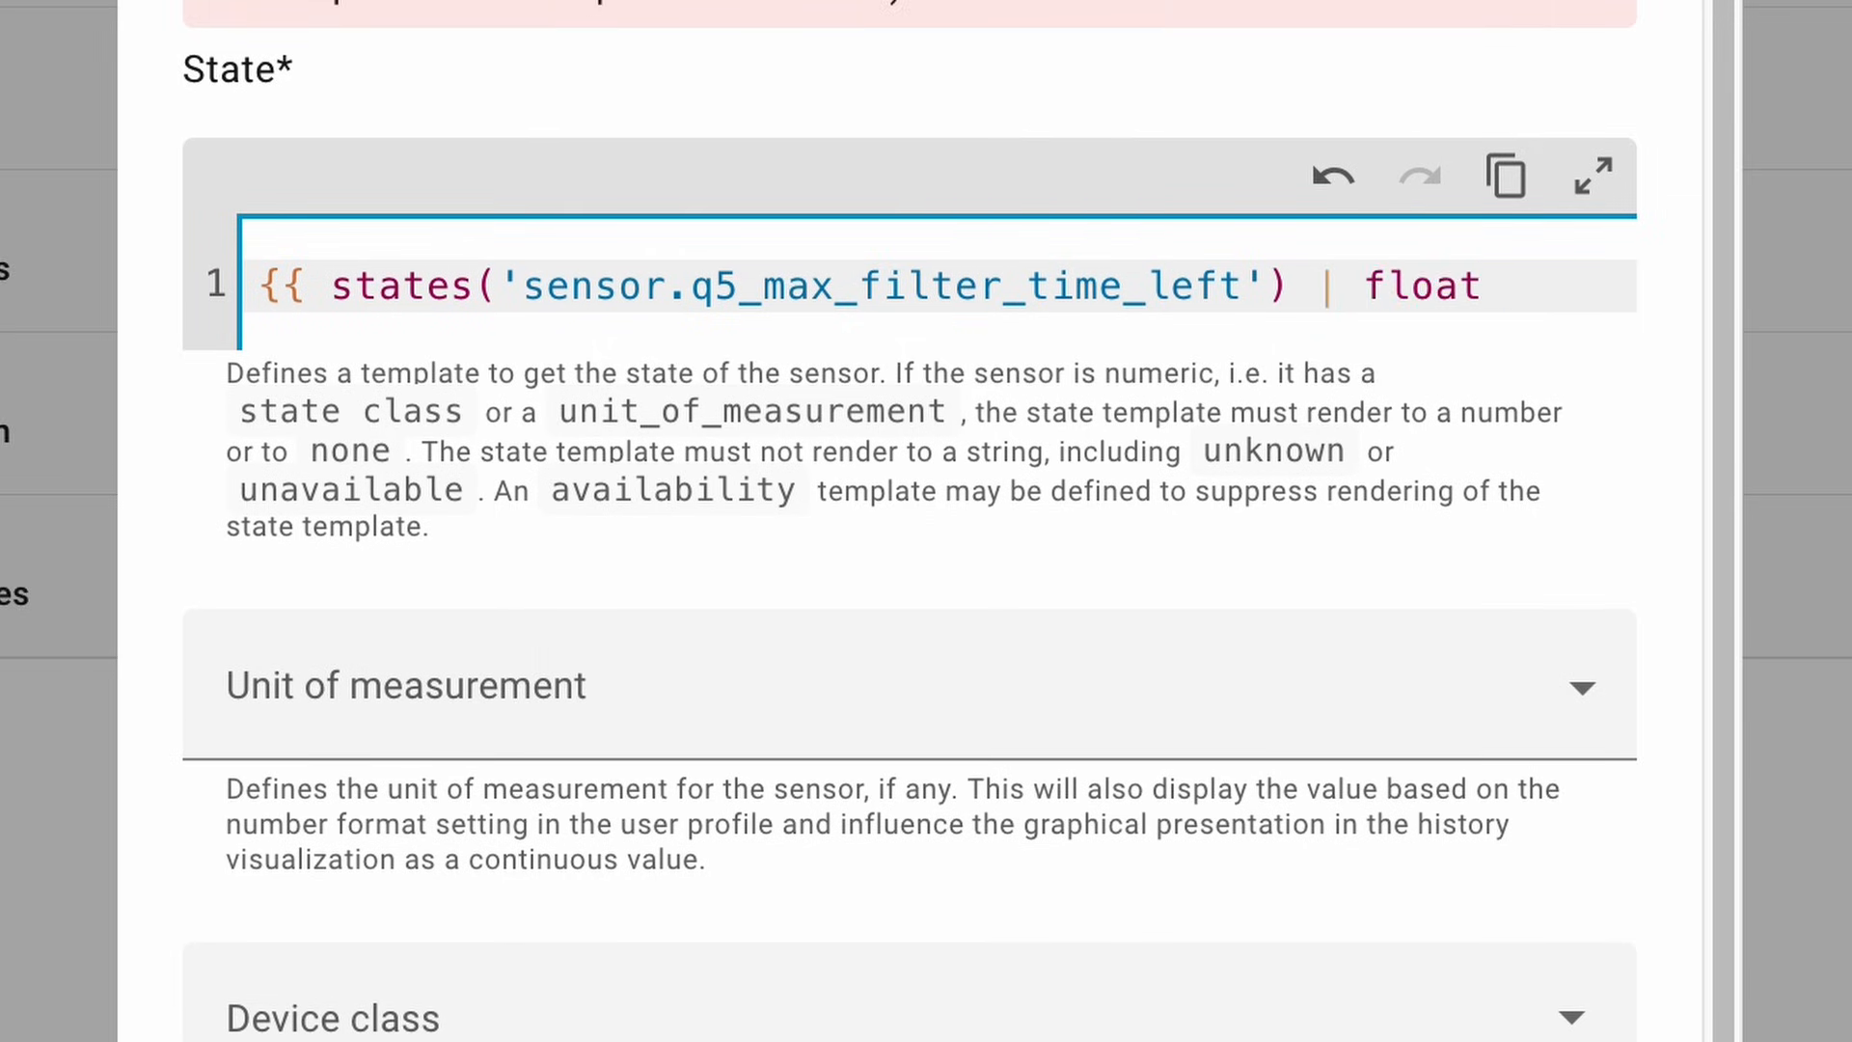
{"action": "type", "text": "| round"}
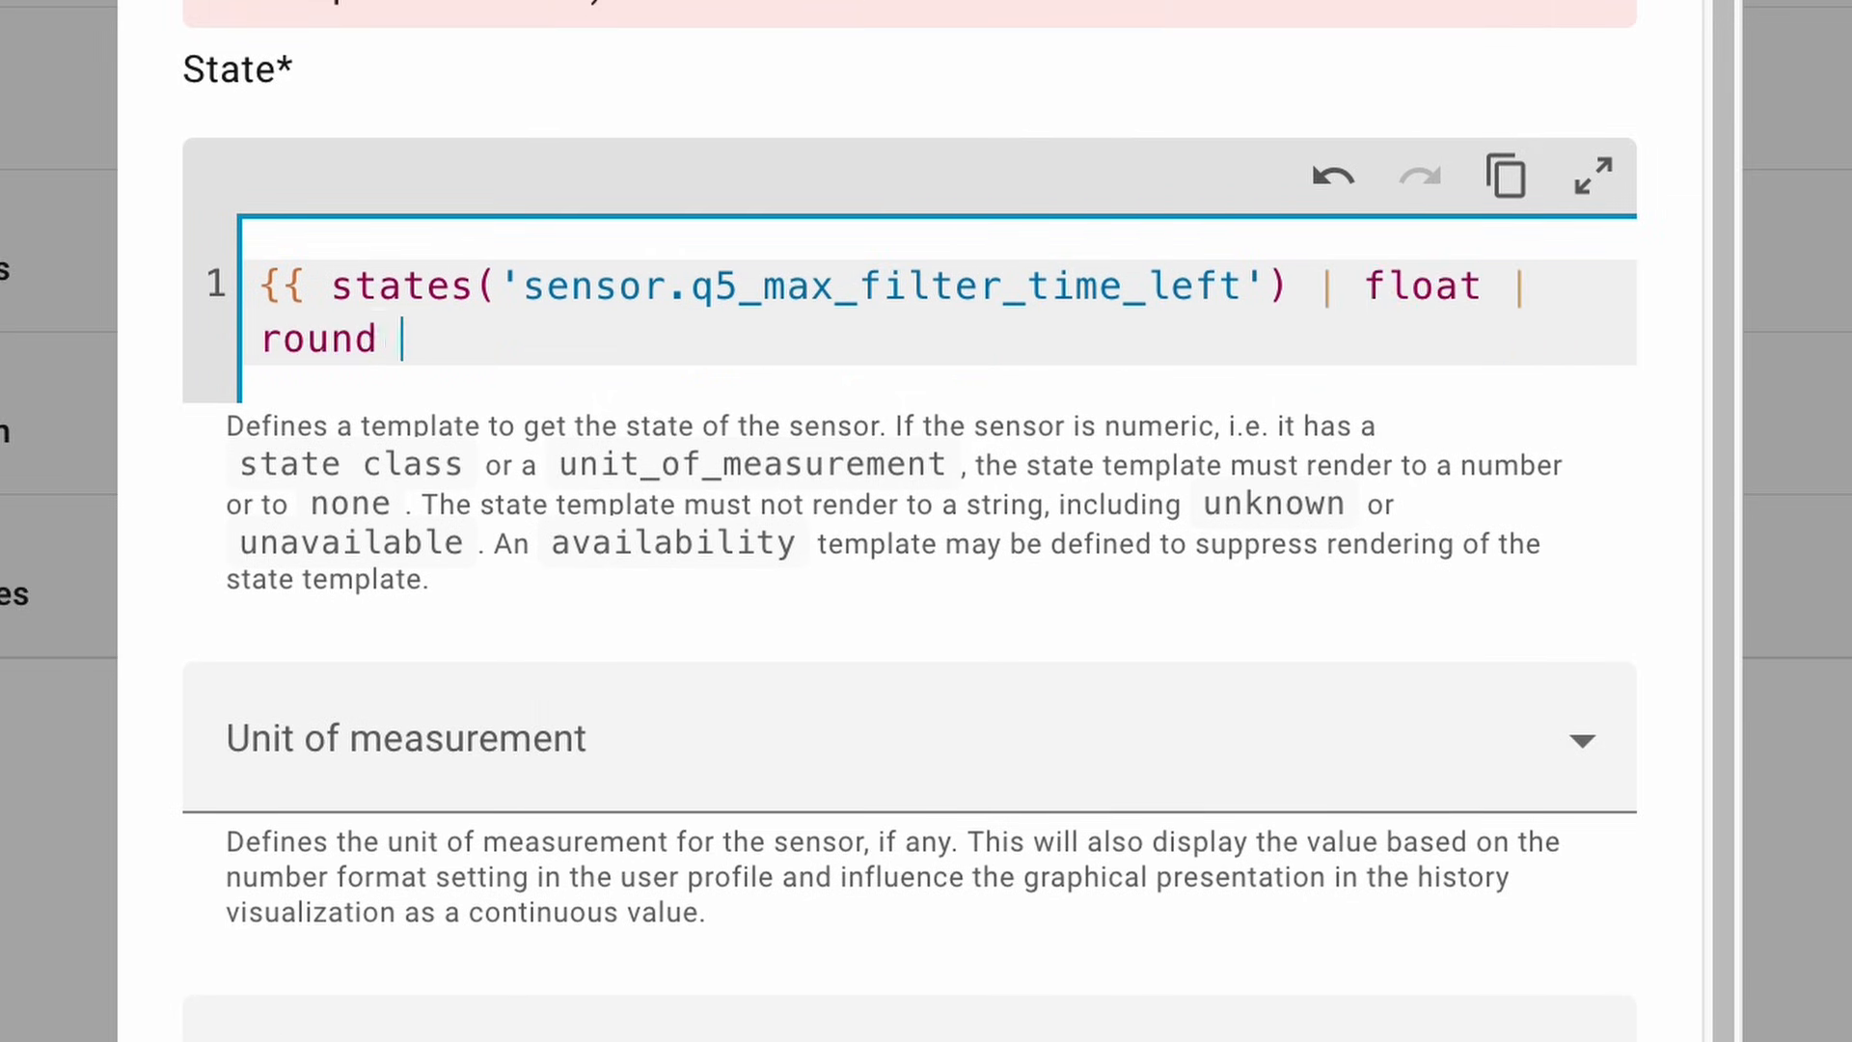
{"action": "key", "text": "BackSpace"}
{"action": "type", "text": "(1) }}"}
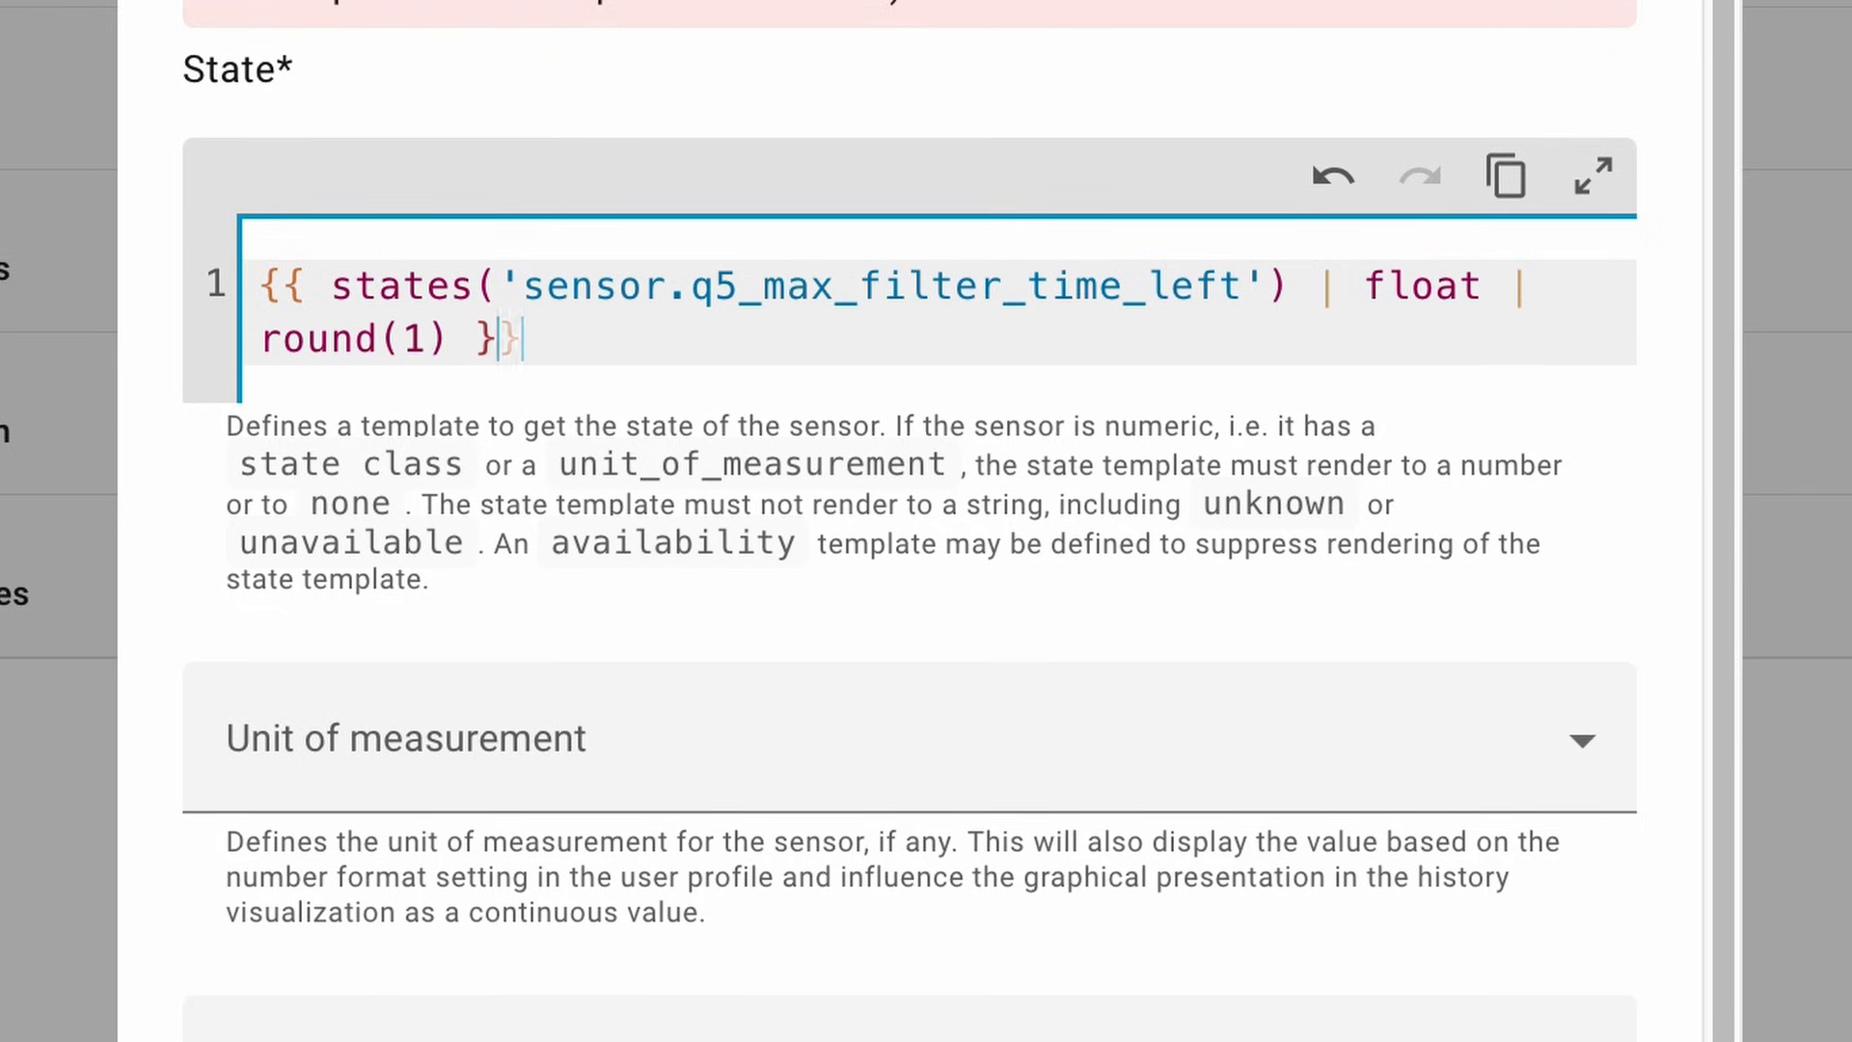
{"action": "type", "text": "}"}
Set the Vacuum Filter helper's unit of measurement to h and submit the helper
{"action": "left_click", "coordinate": [669, 608]}
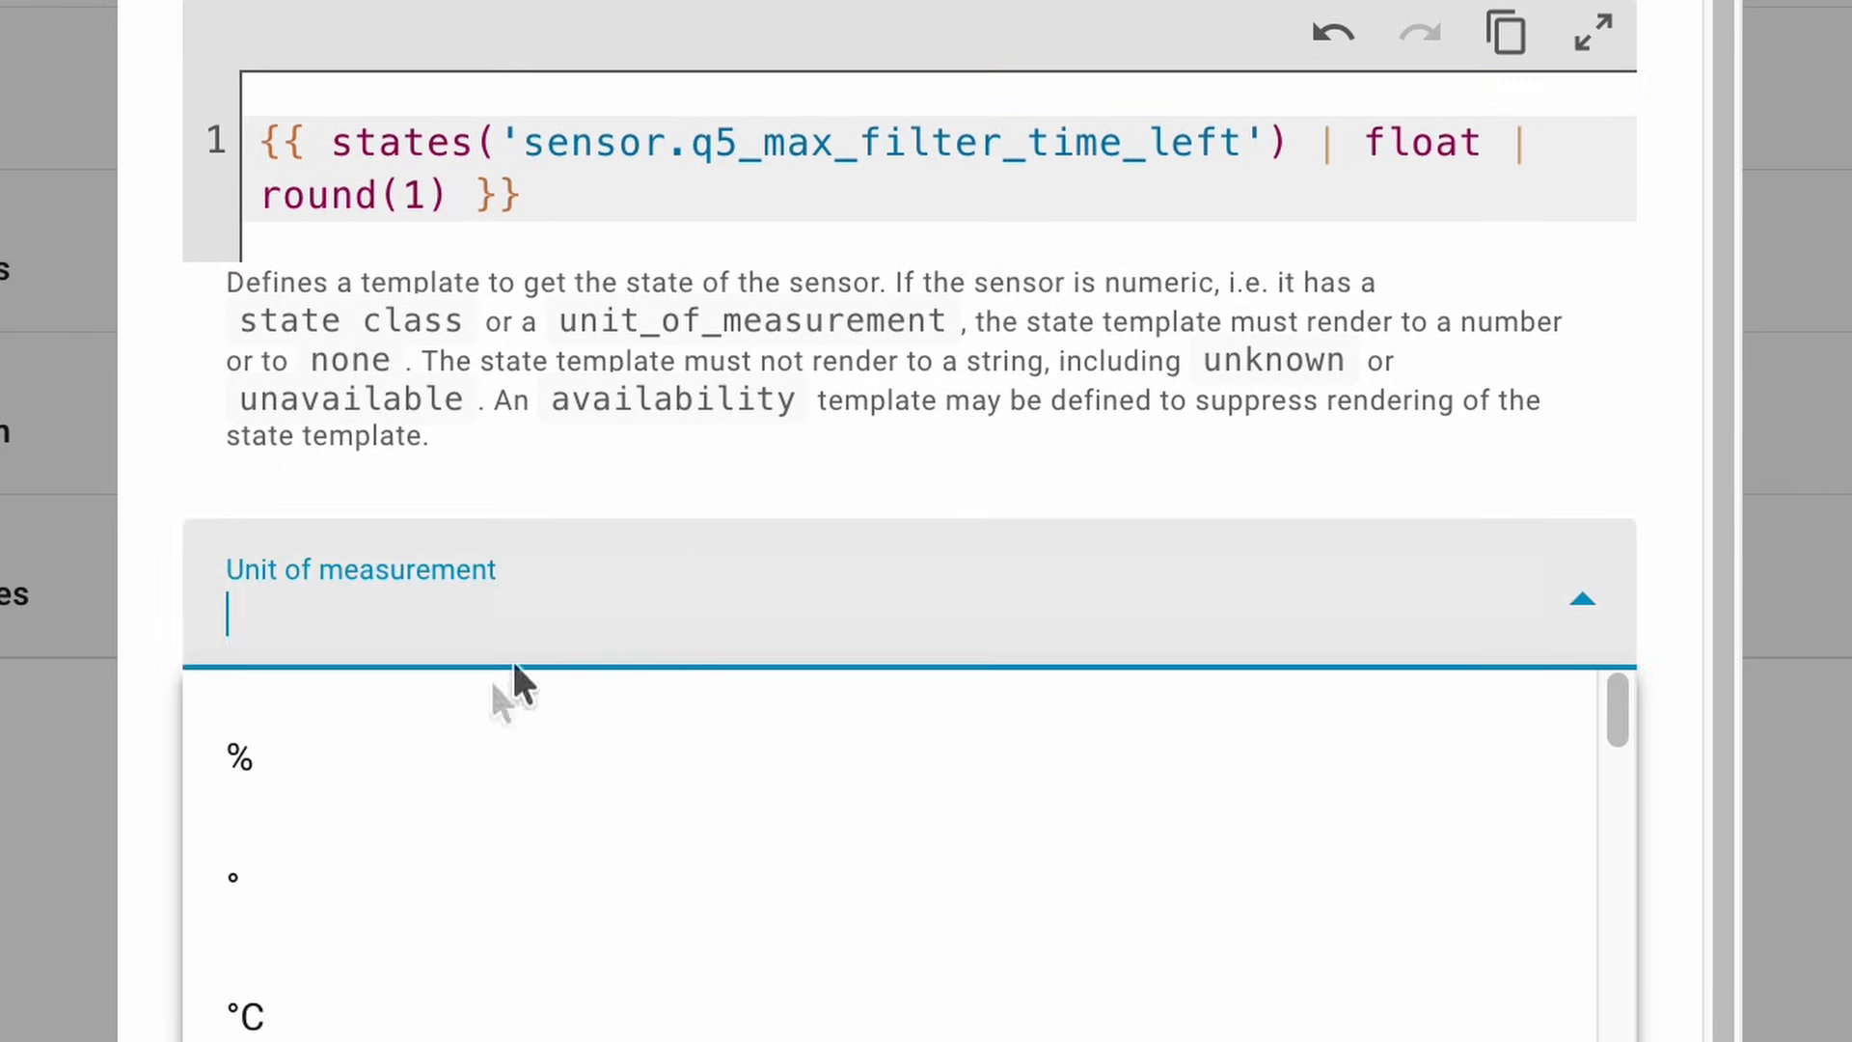
{"action": "type", "text": "h"}
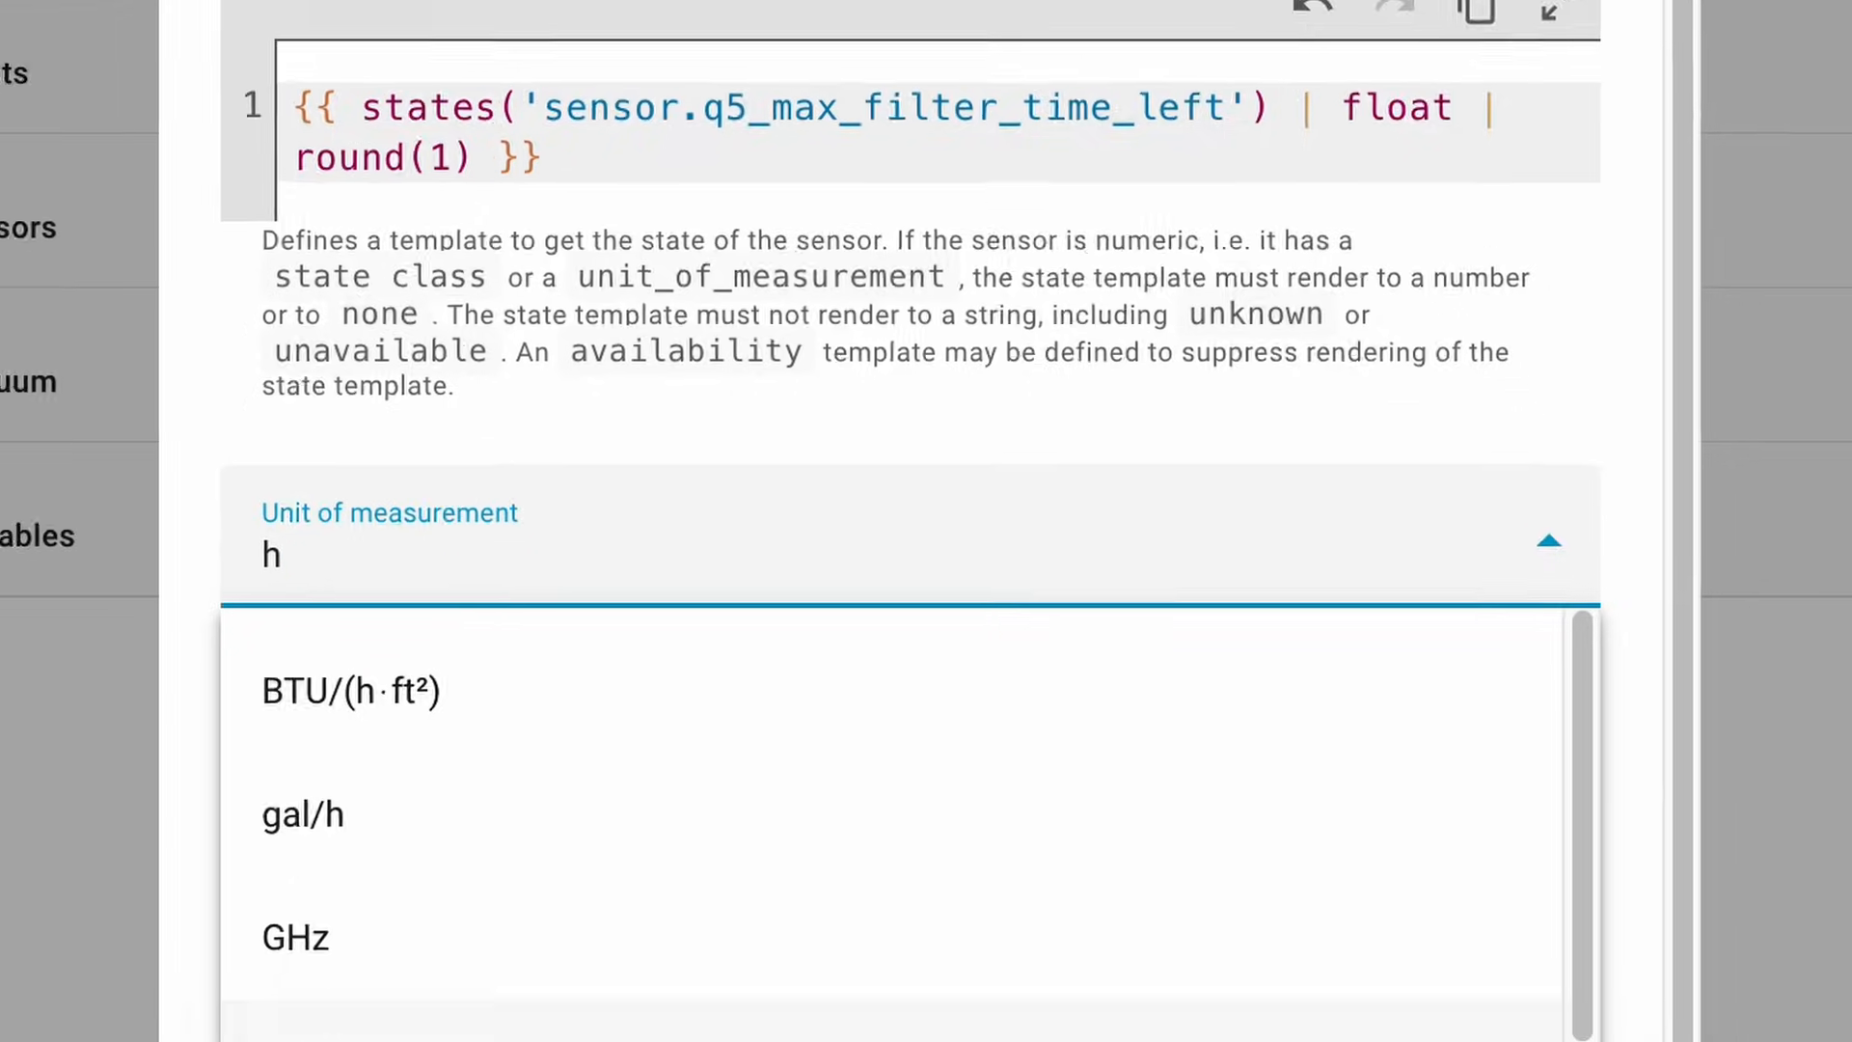
{"action": "key", "text": "Escape"}
{"action": "scroll", "coordinate": [704, 989], "scroll_direction": "down", "scroll_amount": 3}
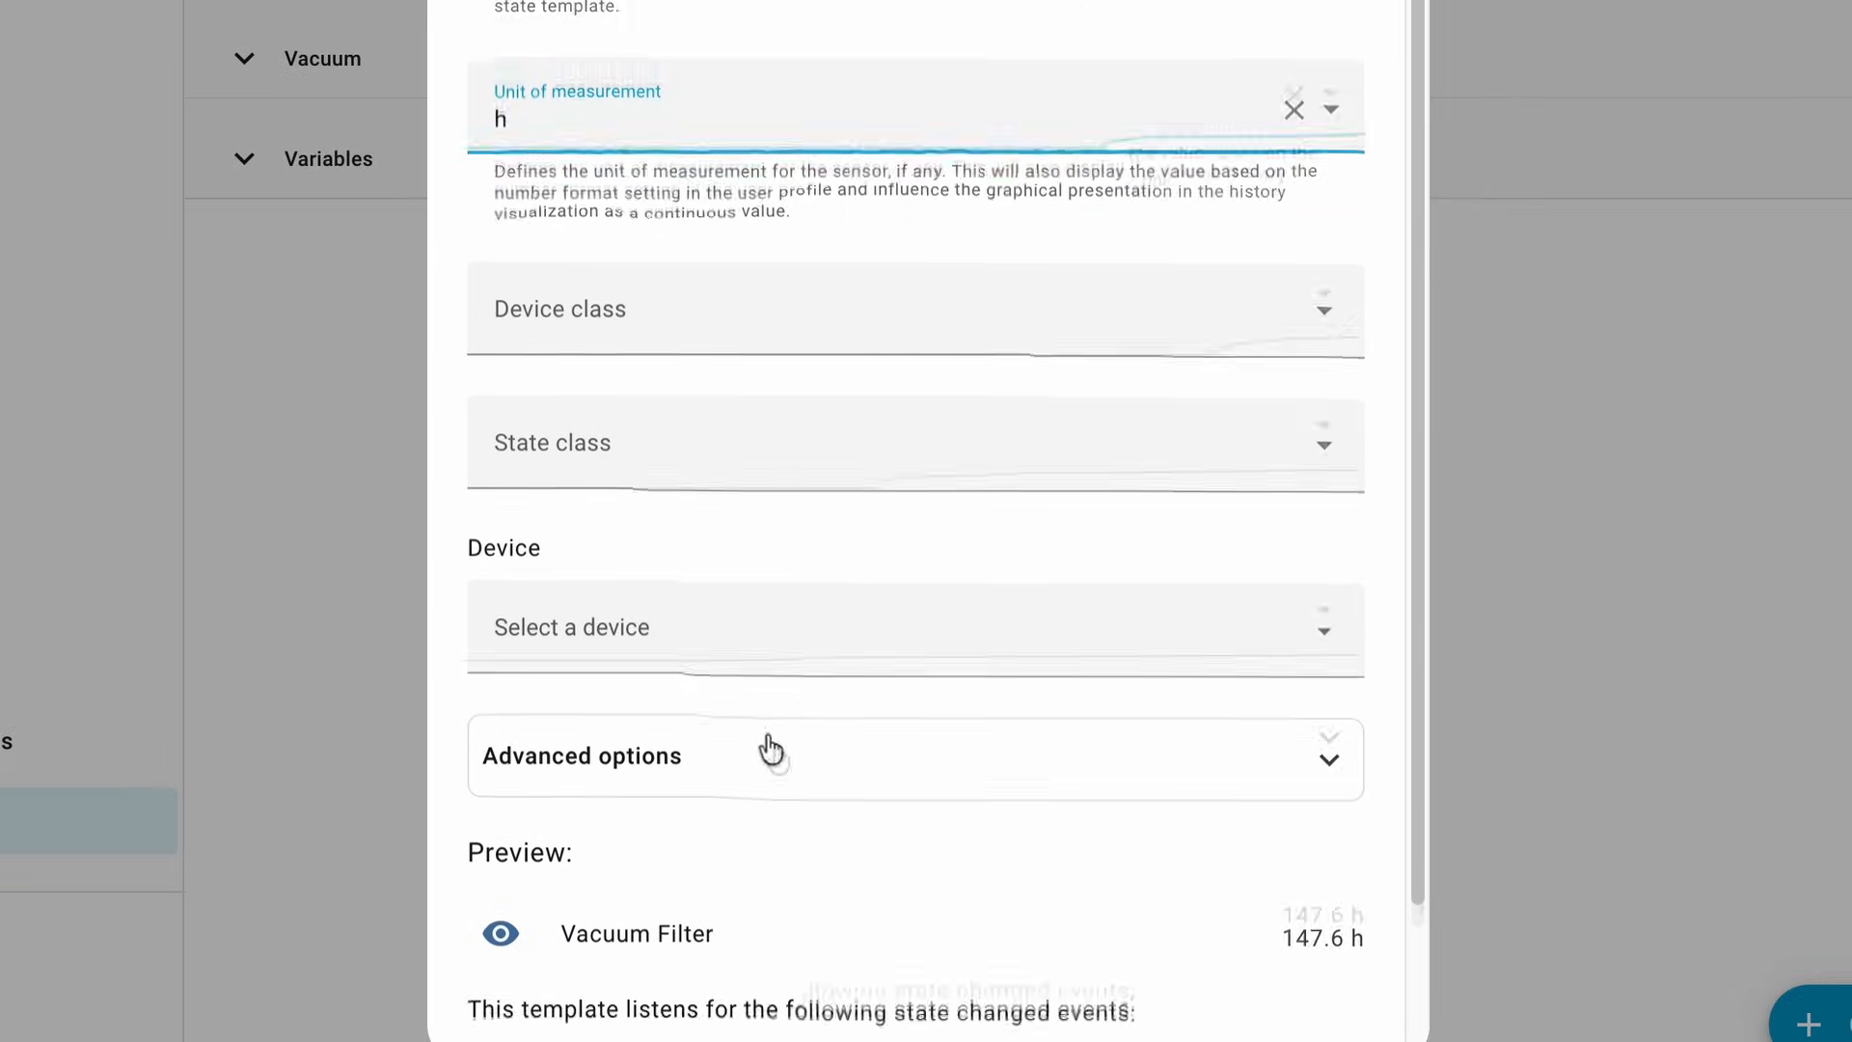
{"action": "left_click_drag", "start_coordinate": [1296, 769], "coordinate": [1368, 769]}
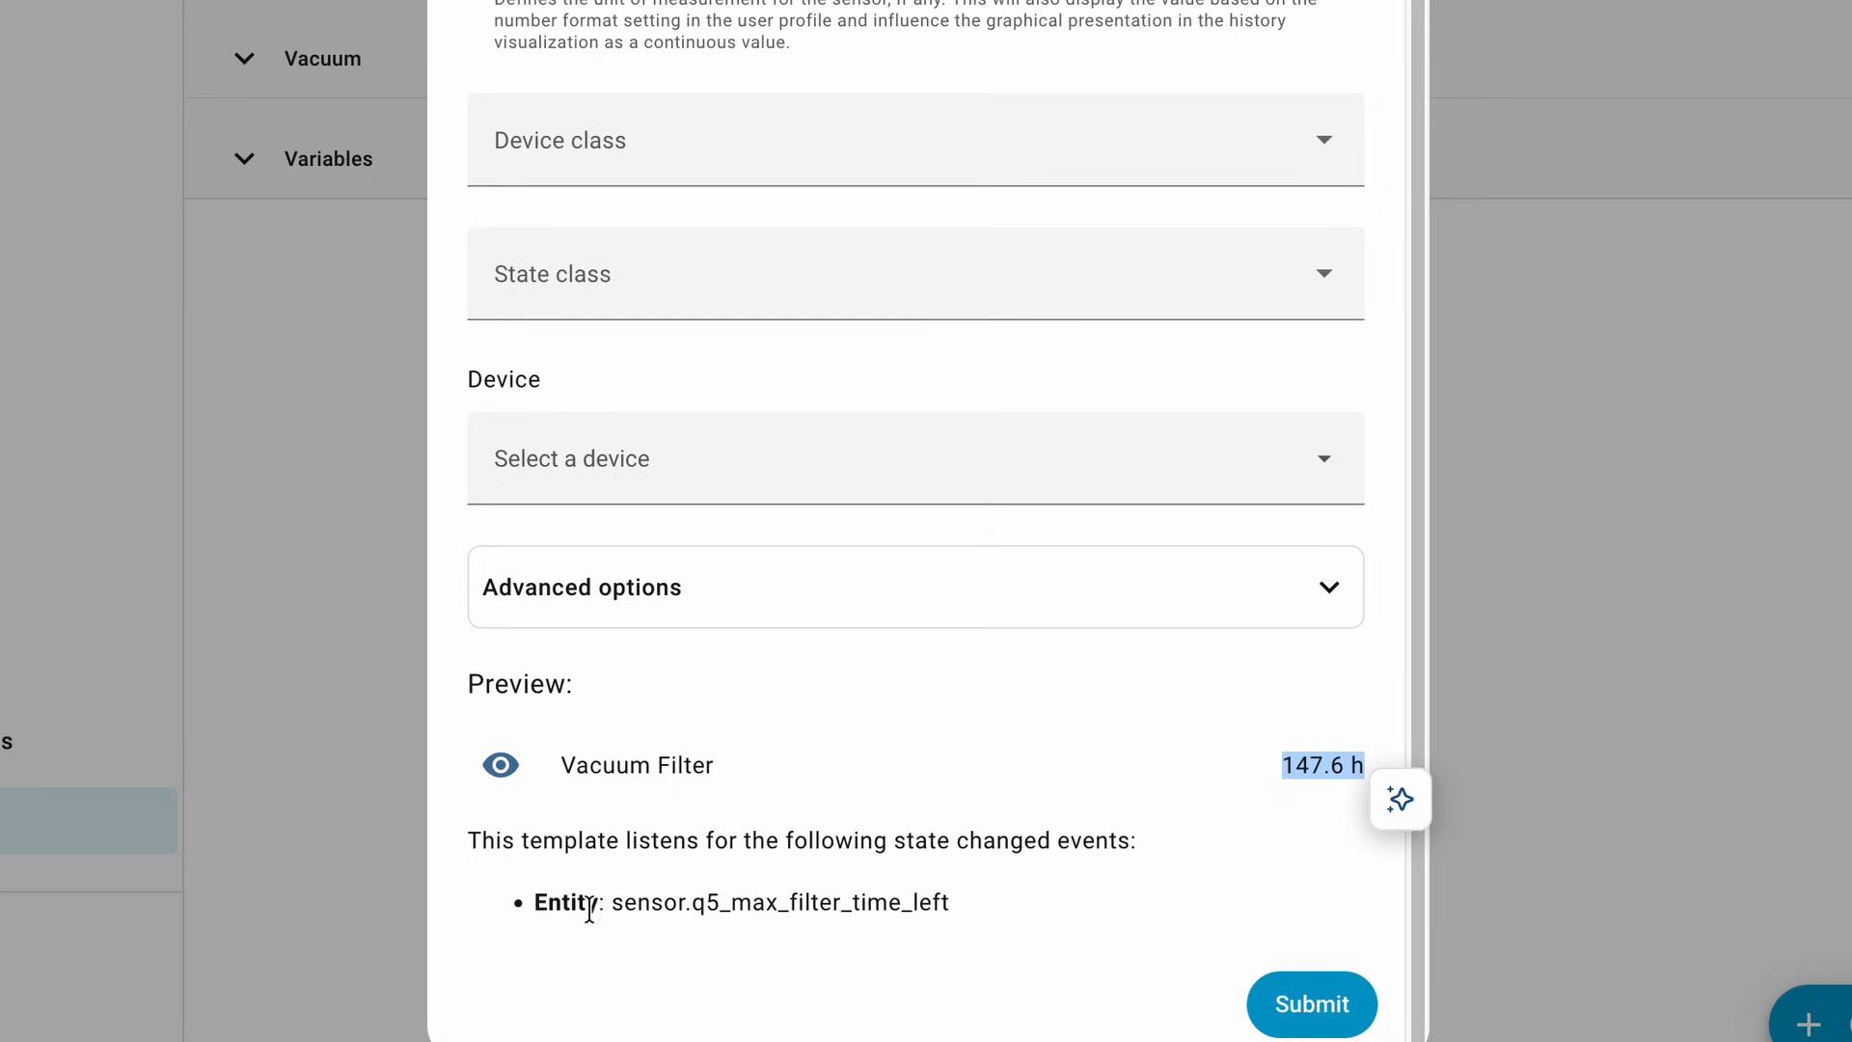
{"action": "left_click", "coordinate": [1363, 1019]}
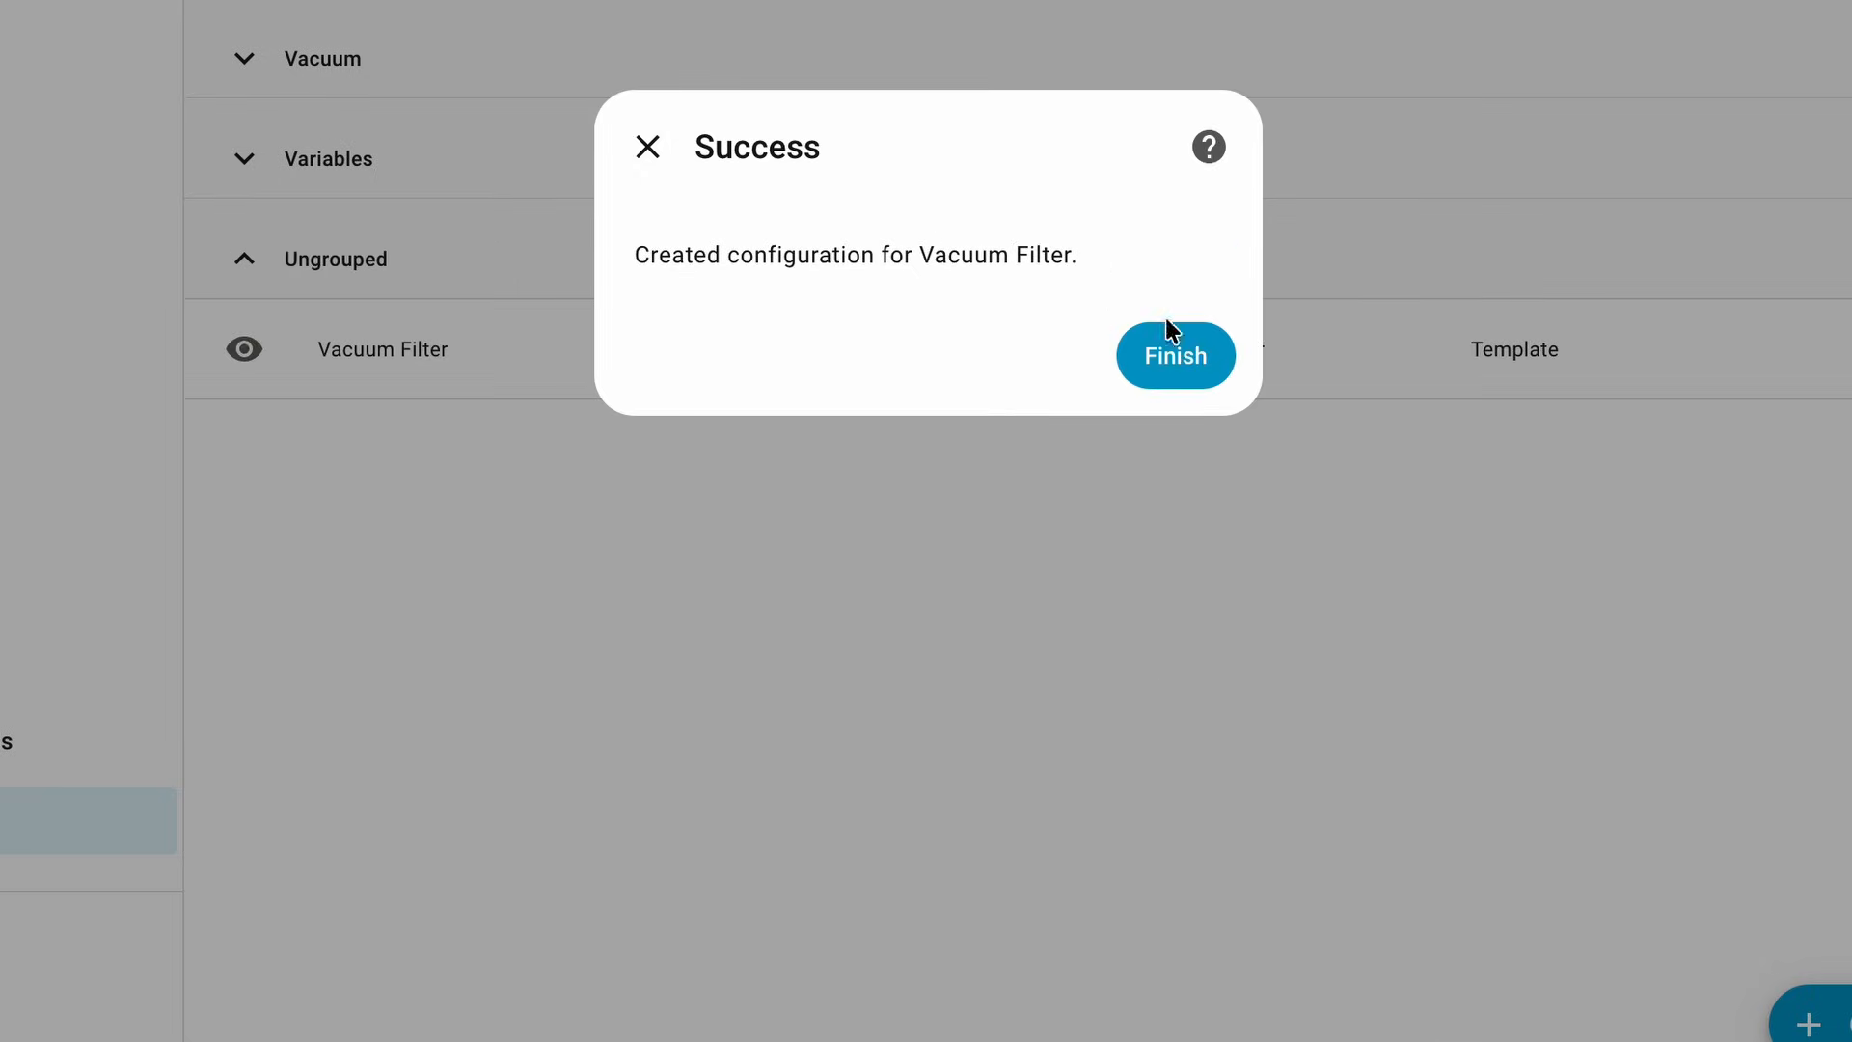
Finish creating the Vacuum Filter helper and set the Filter statistic's entity_id to sensor.vacuum_filter in the vacuum card configuration
{"action": "left_click", "coordinate": [1173, 343]}
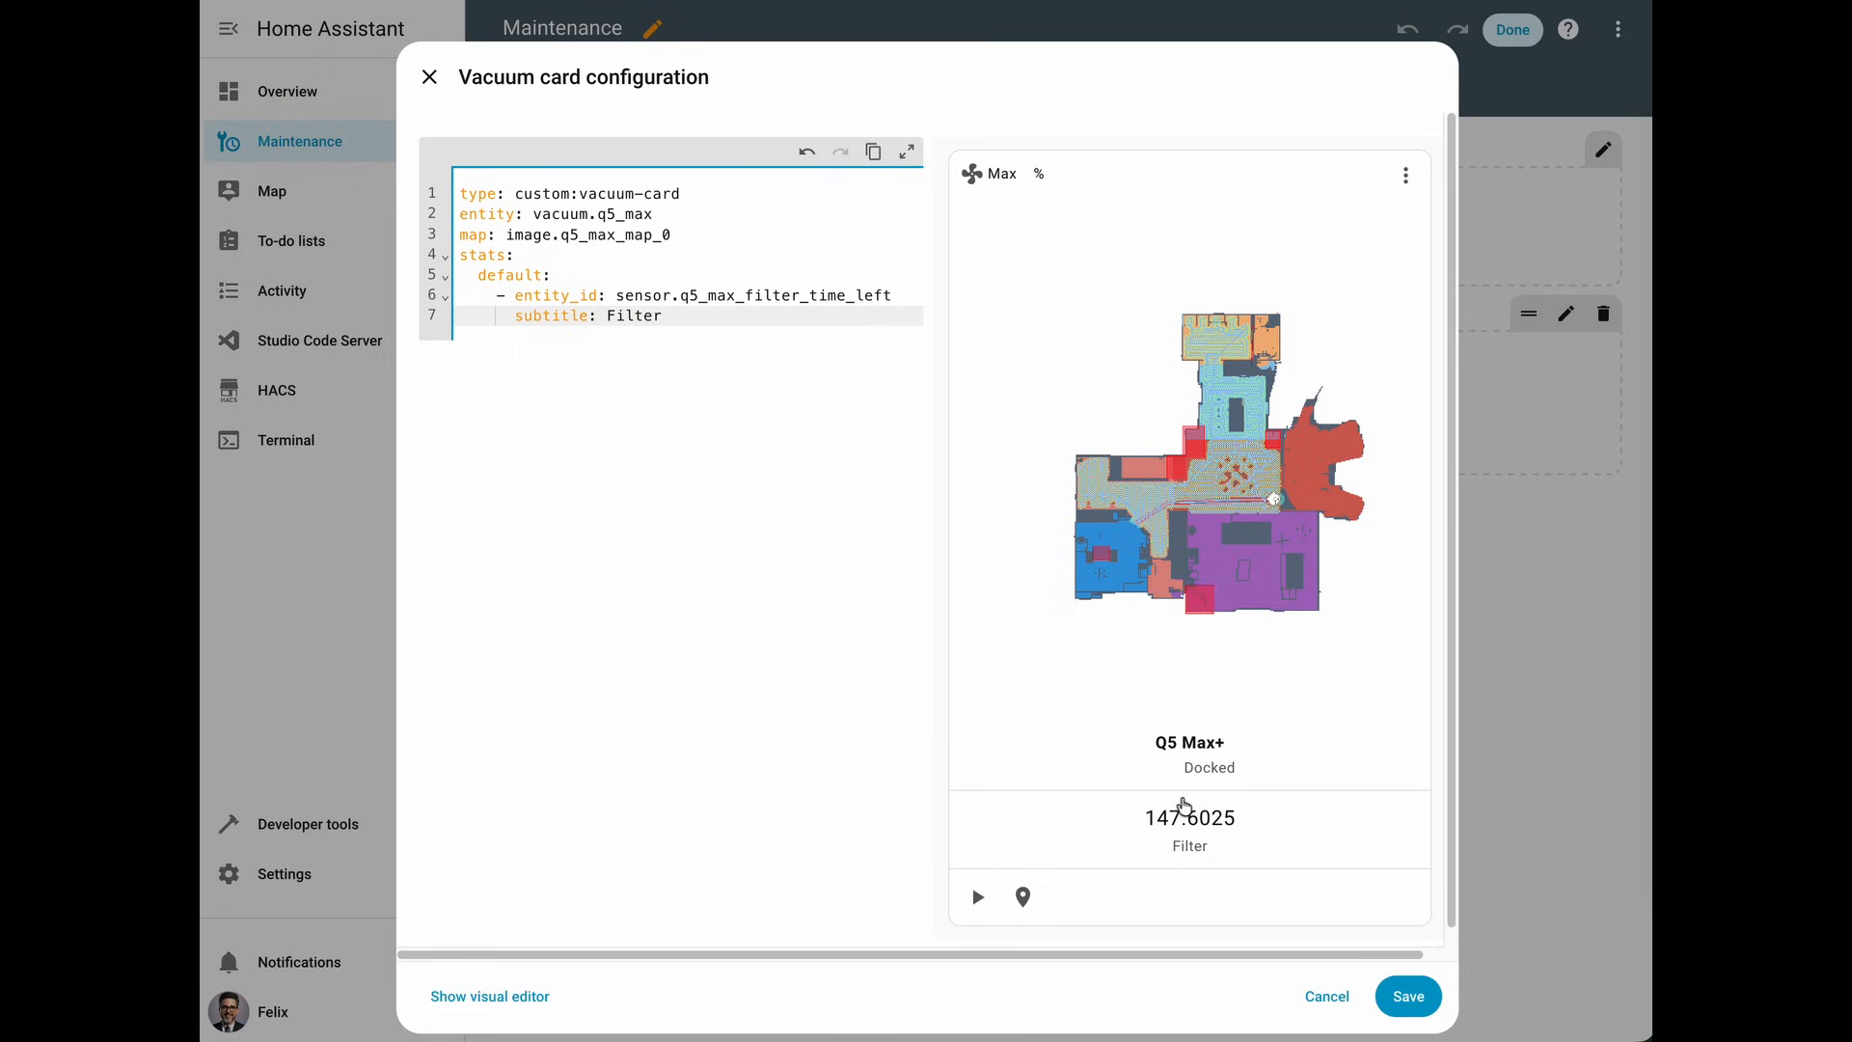
{"action": "left_click_drag", "start_coordinate": [619, 295], "coordinate": [892, 296]}
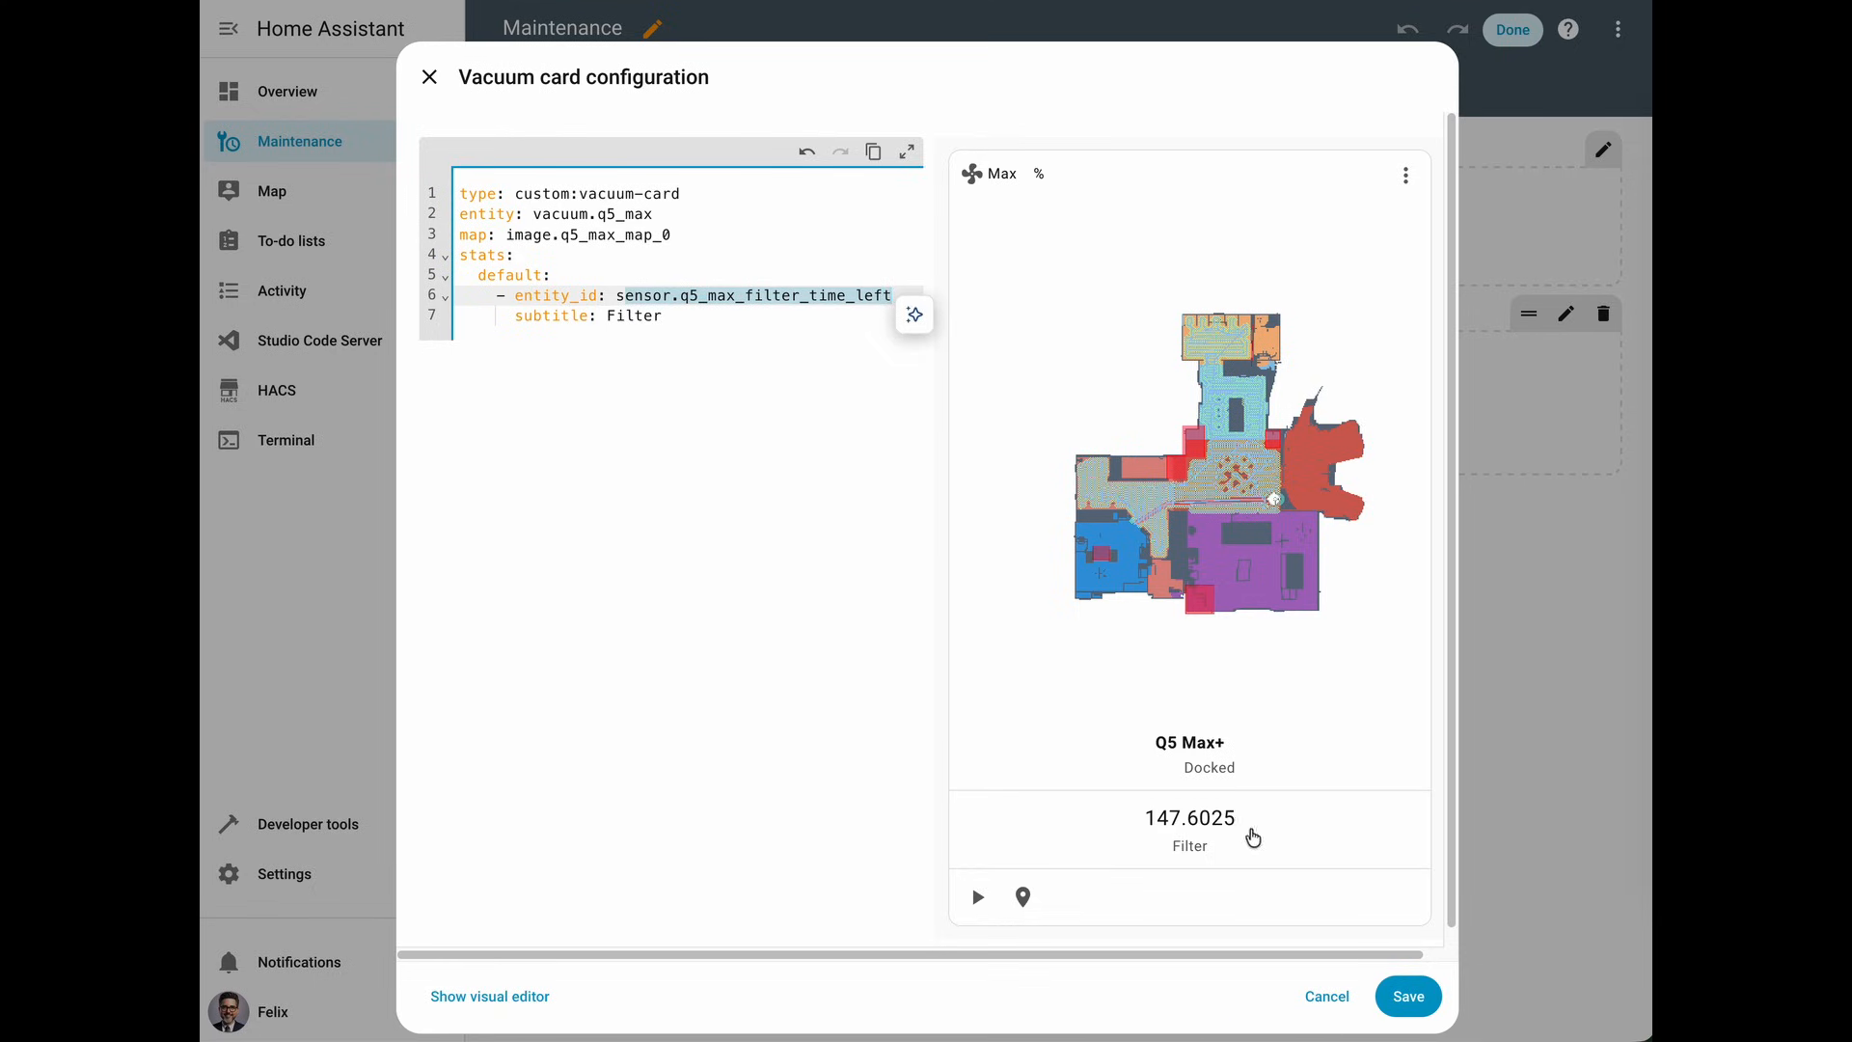
{"action": "type", "text": "senso"}
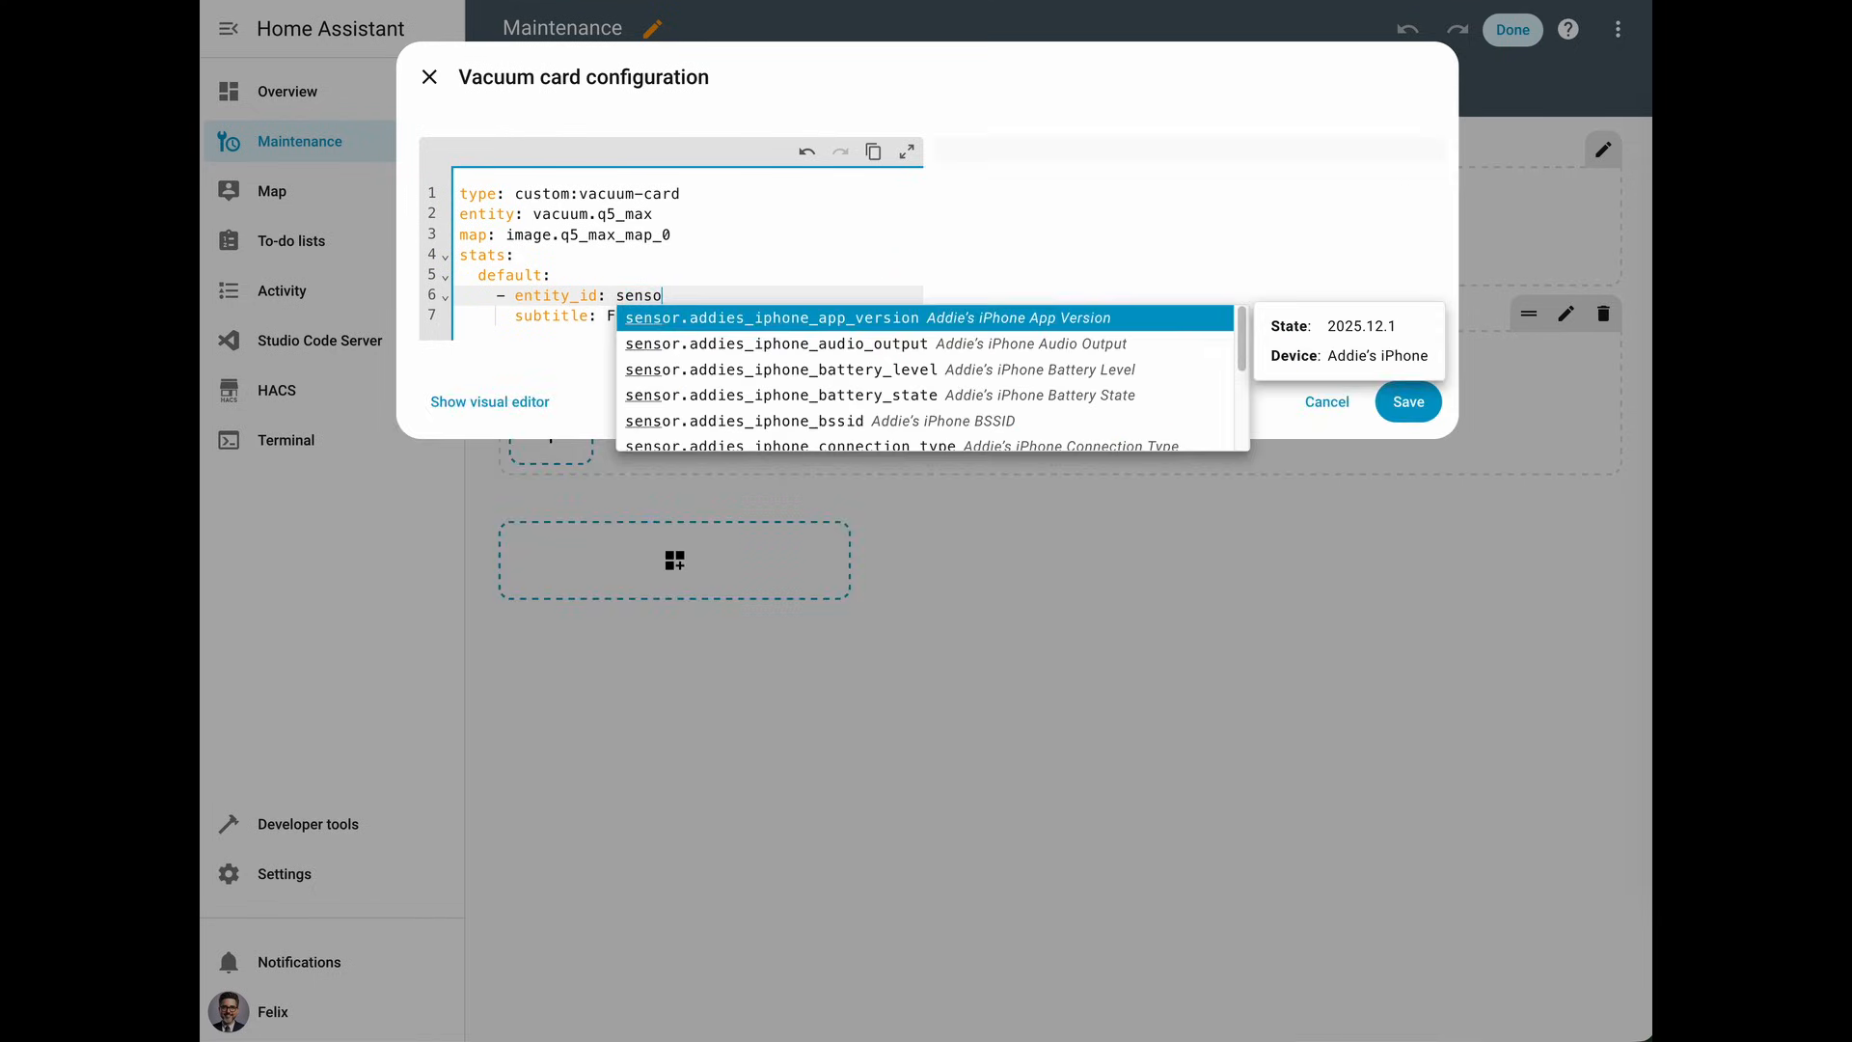
{"action": "type", "text": "r.vacuum_filter"}
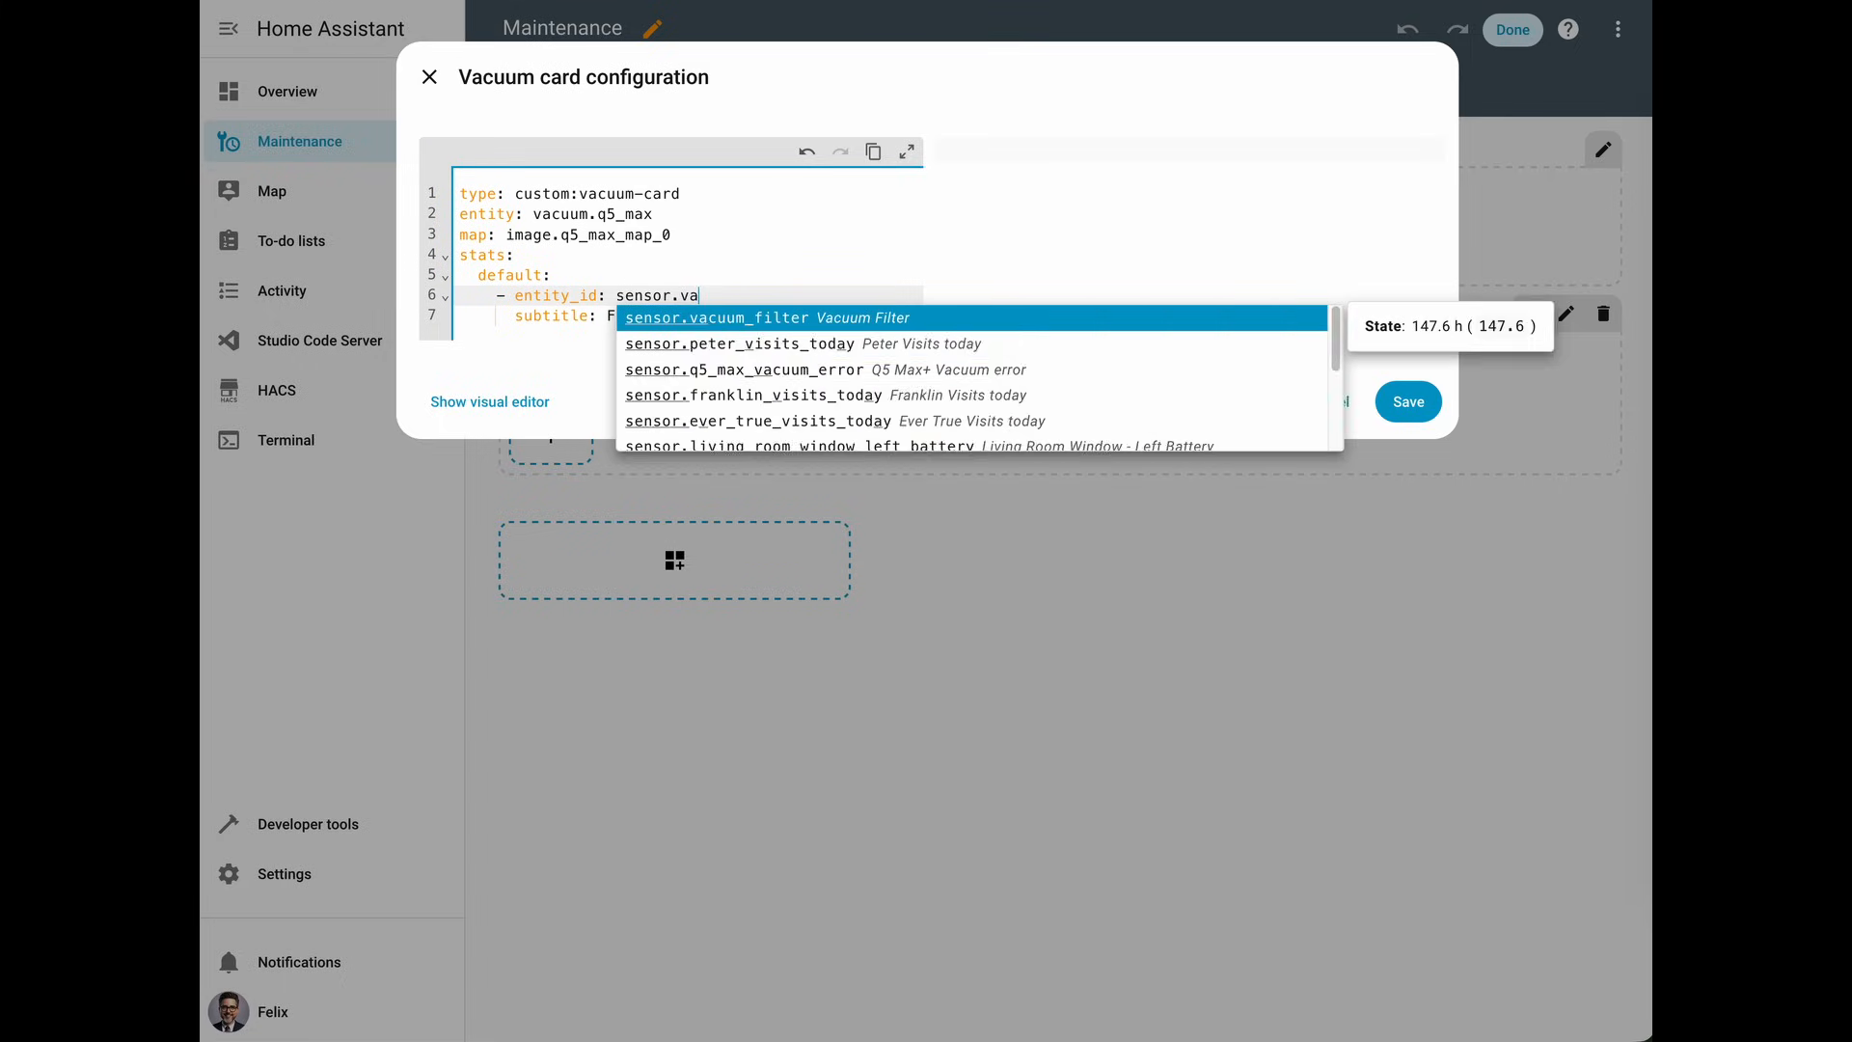
{"action": "key", "text": "Return"}
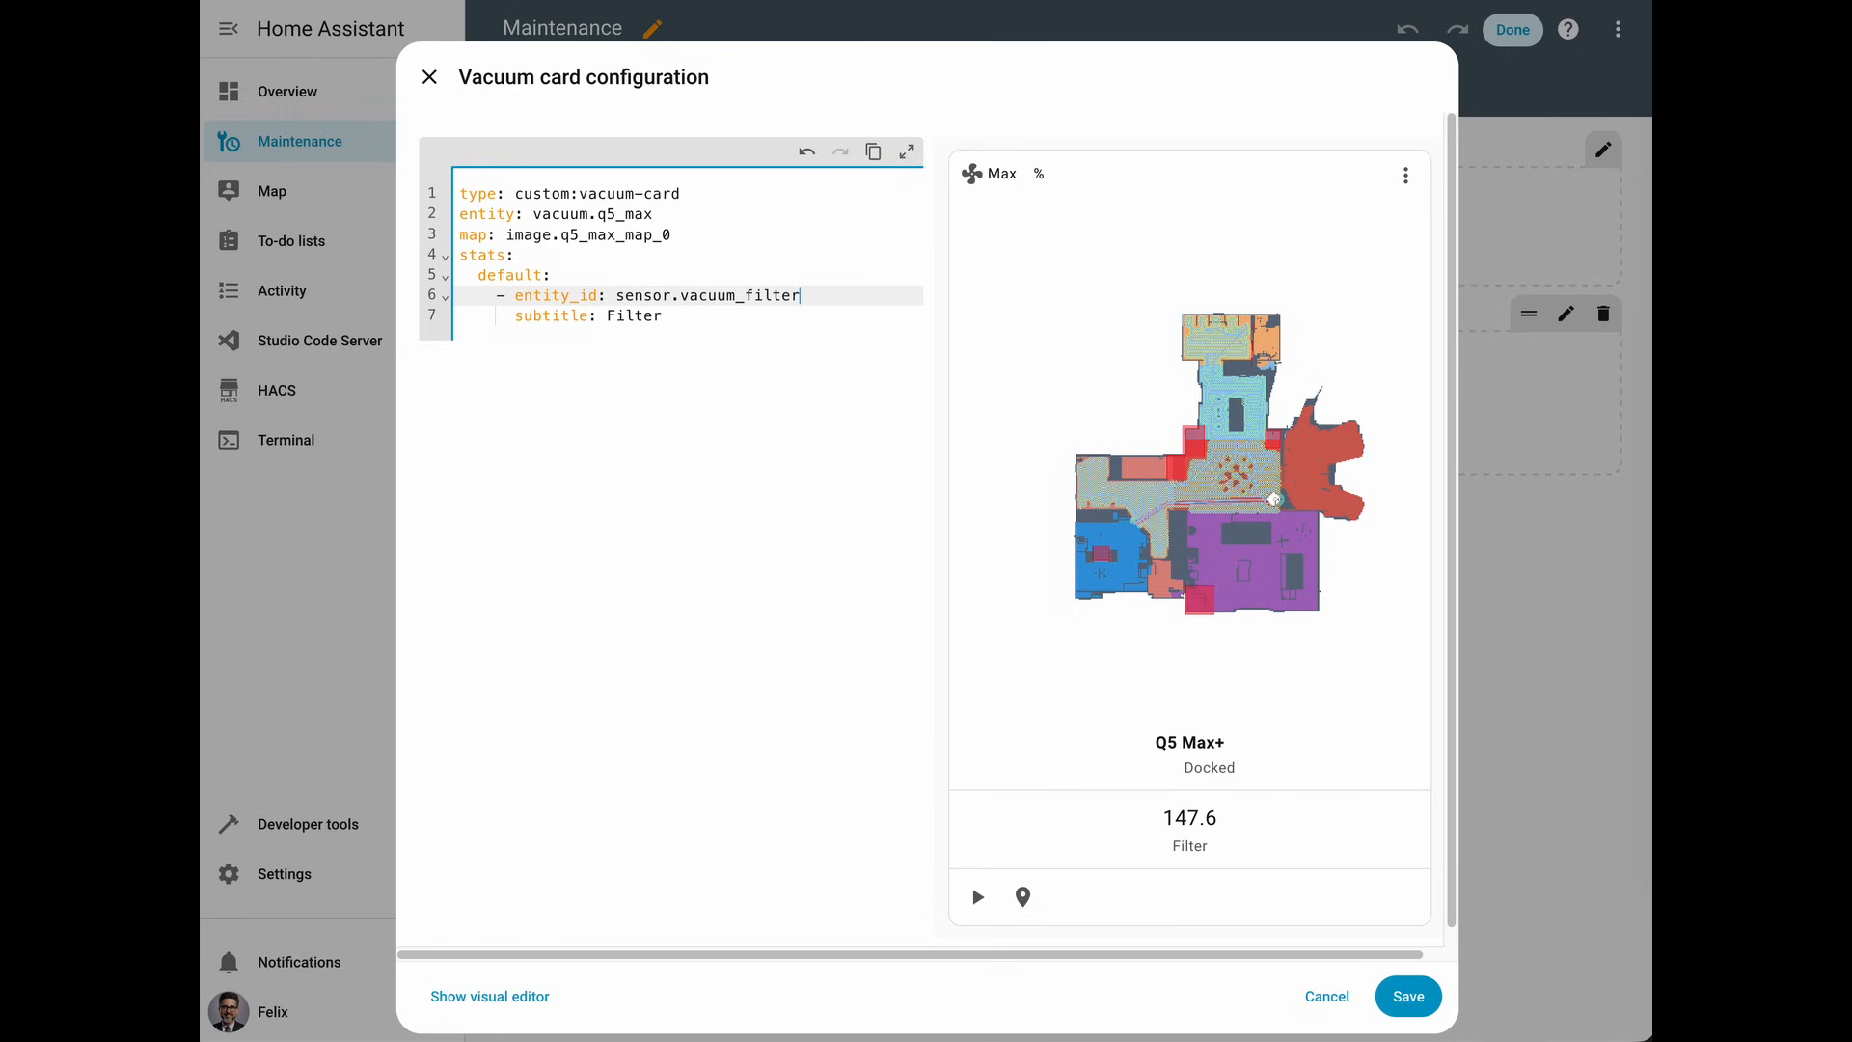
Add a unit line with the value h to the Filter statistic, between its entity_id and subtitle
{"action": "key", "text": "Return"}
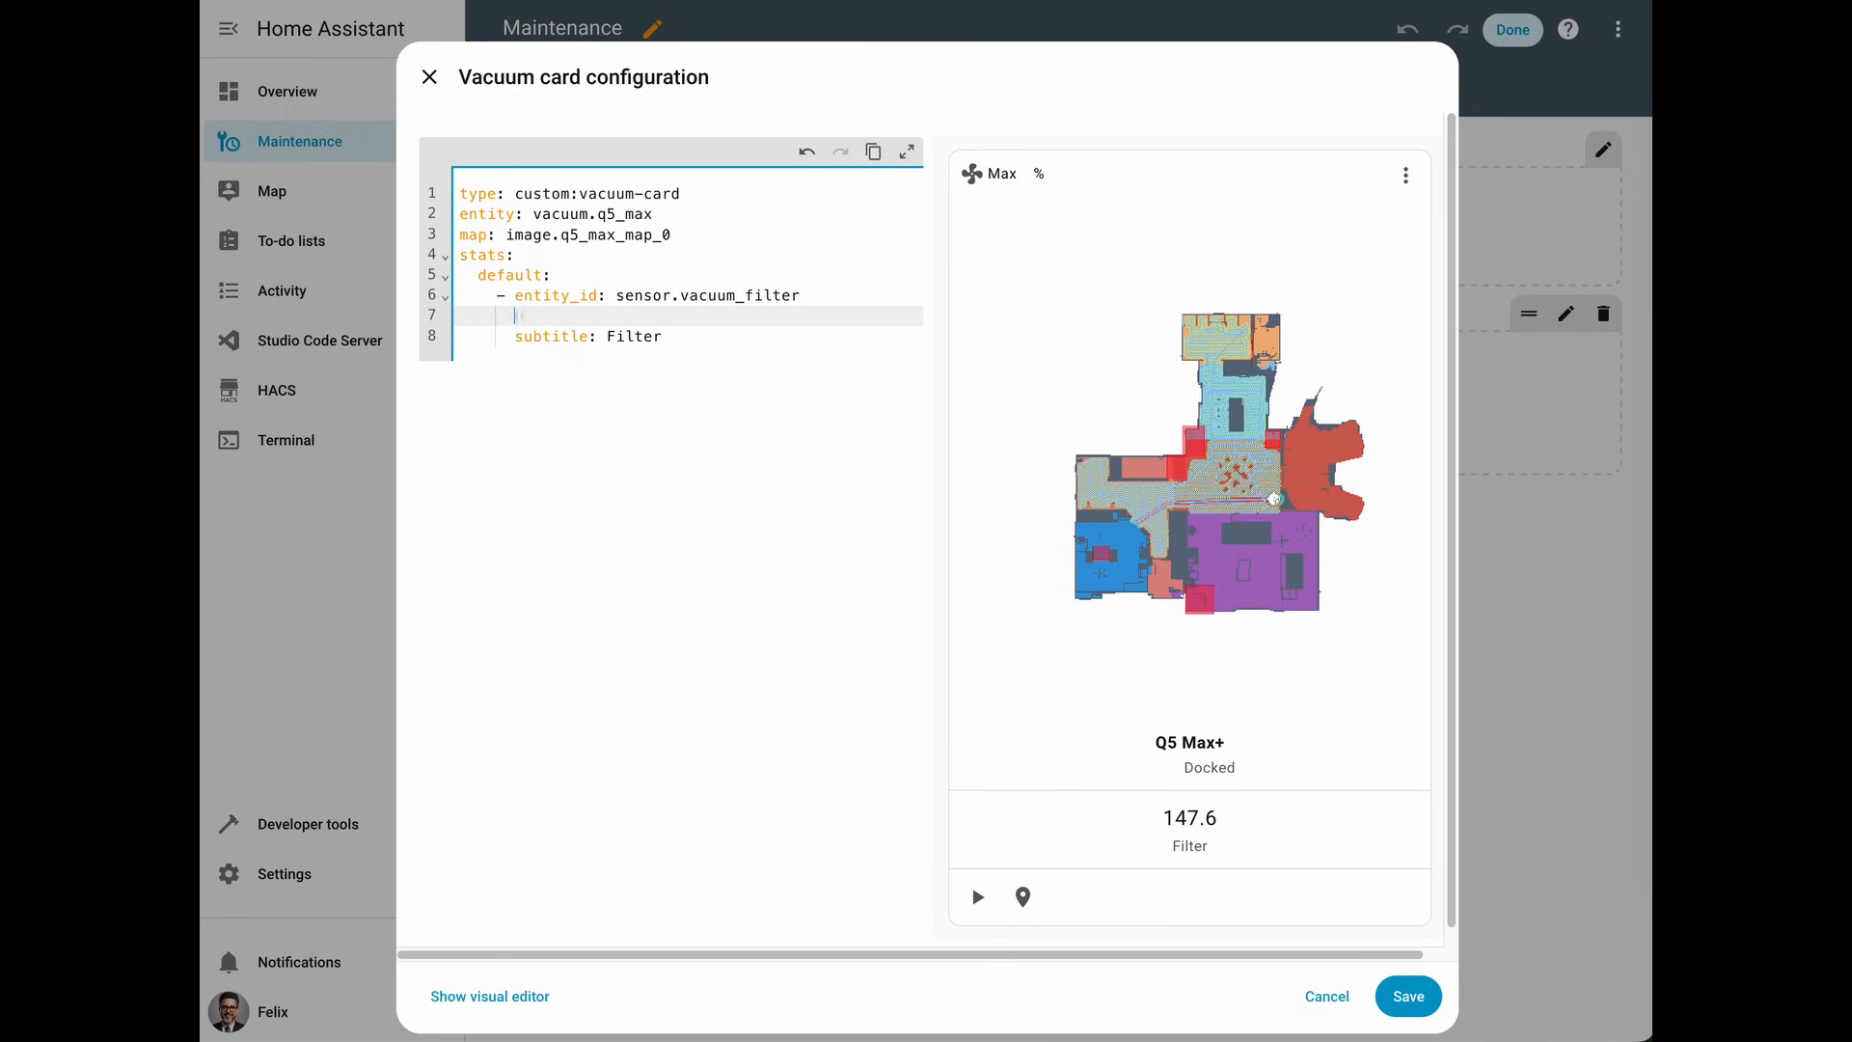
{"action": "type", "text": "unit: hours"}
{"action": "key", "text": "BackSpace"}
{"action": "key", "text": "BackSpace"}
{"action": "key", "text": "BackSpace"}
{"action": "key", "text": "BackSpace"}
Close the vacuum card configuration and open the vacuum view of the Overview dashboard to examine the finished card's consumable statistics
{"action": "left_click", "coordinate": [430, 76]}
{"action": "left_click", "coordinate": [424, 95]}
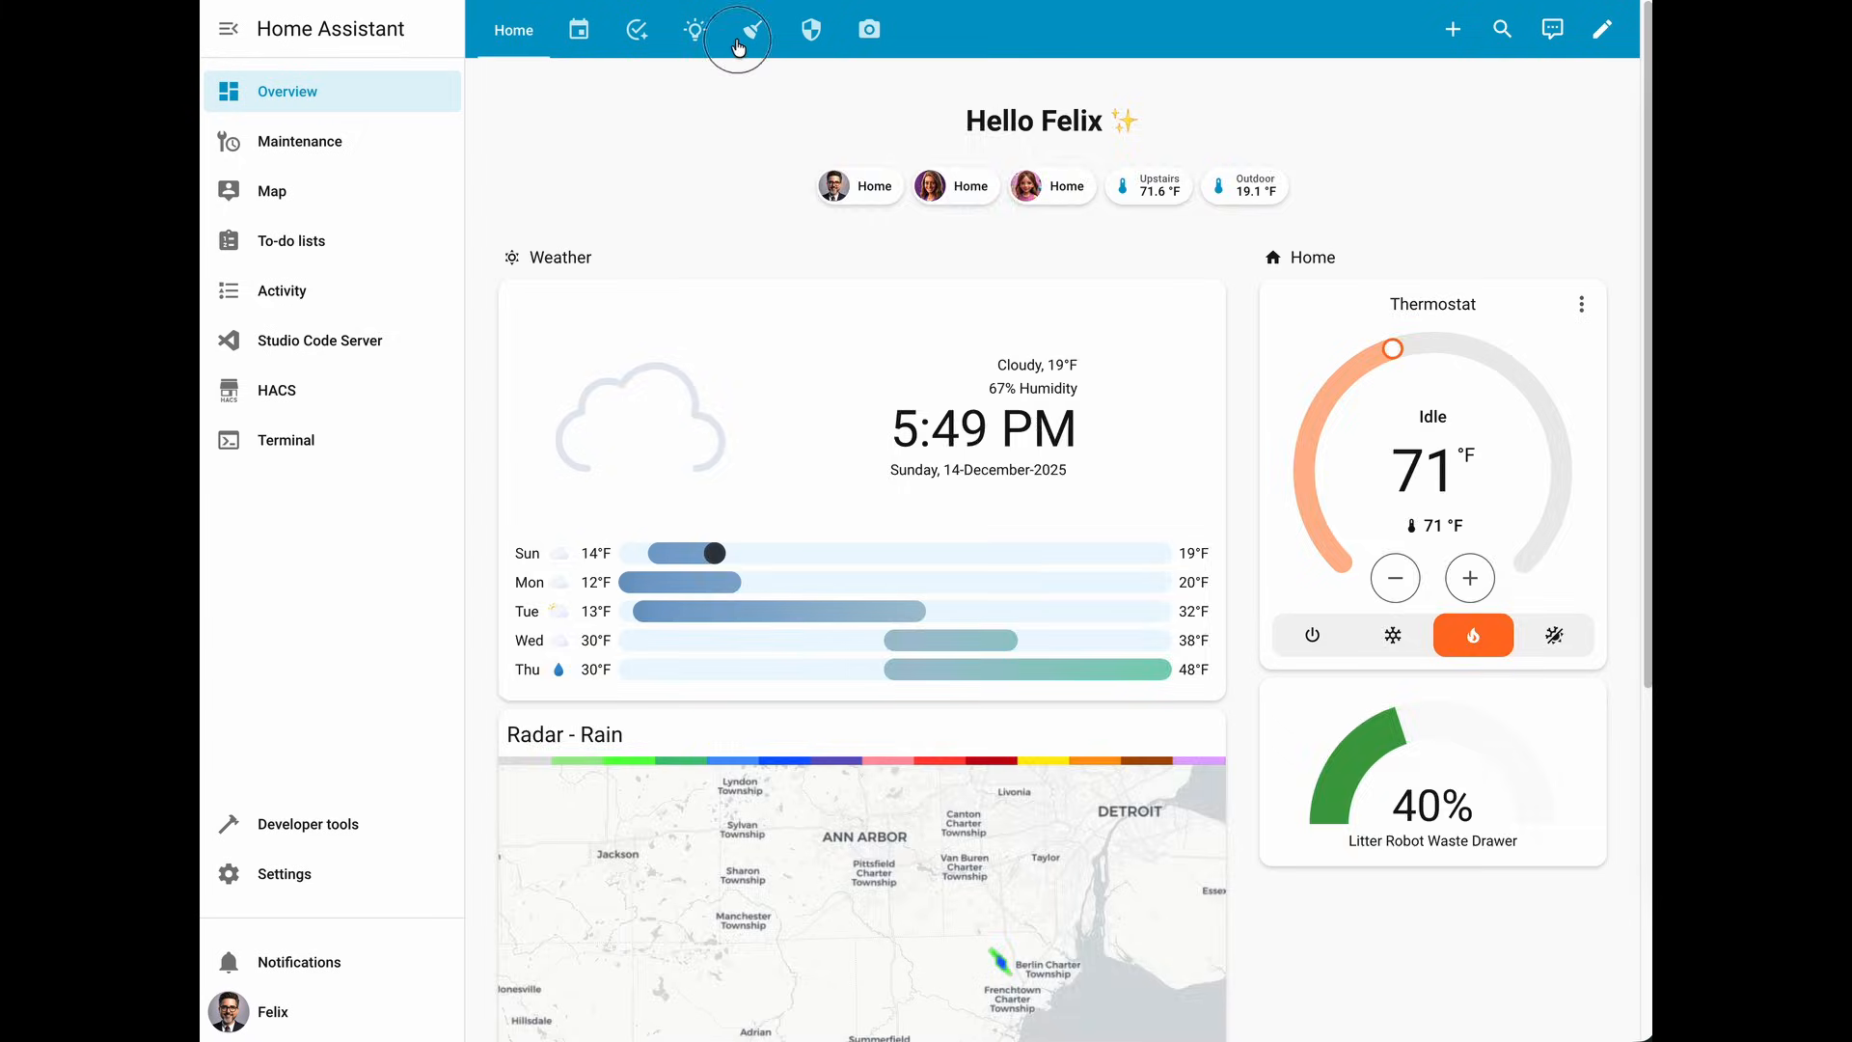
{"action": "left_click", "coordinate": [737, 46]}
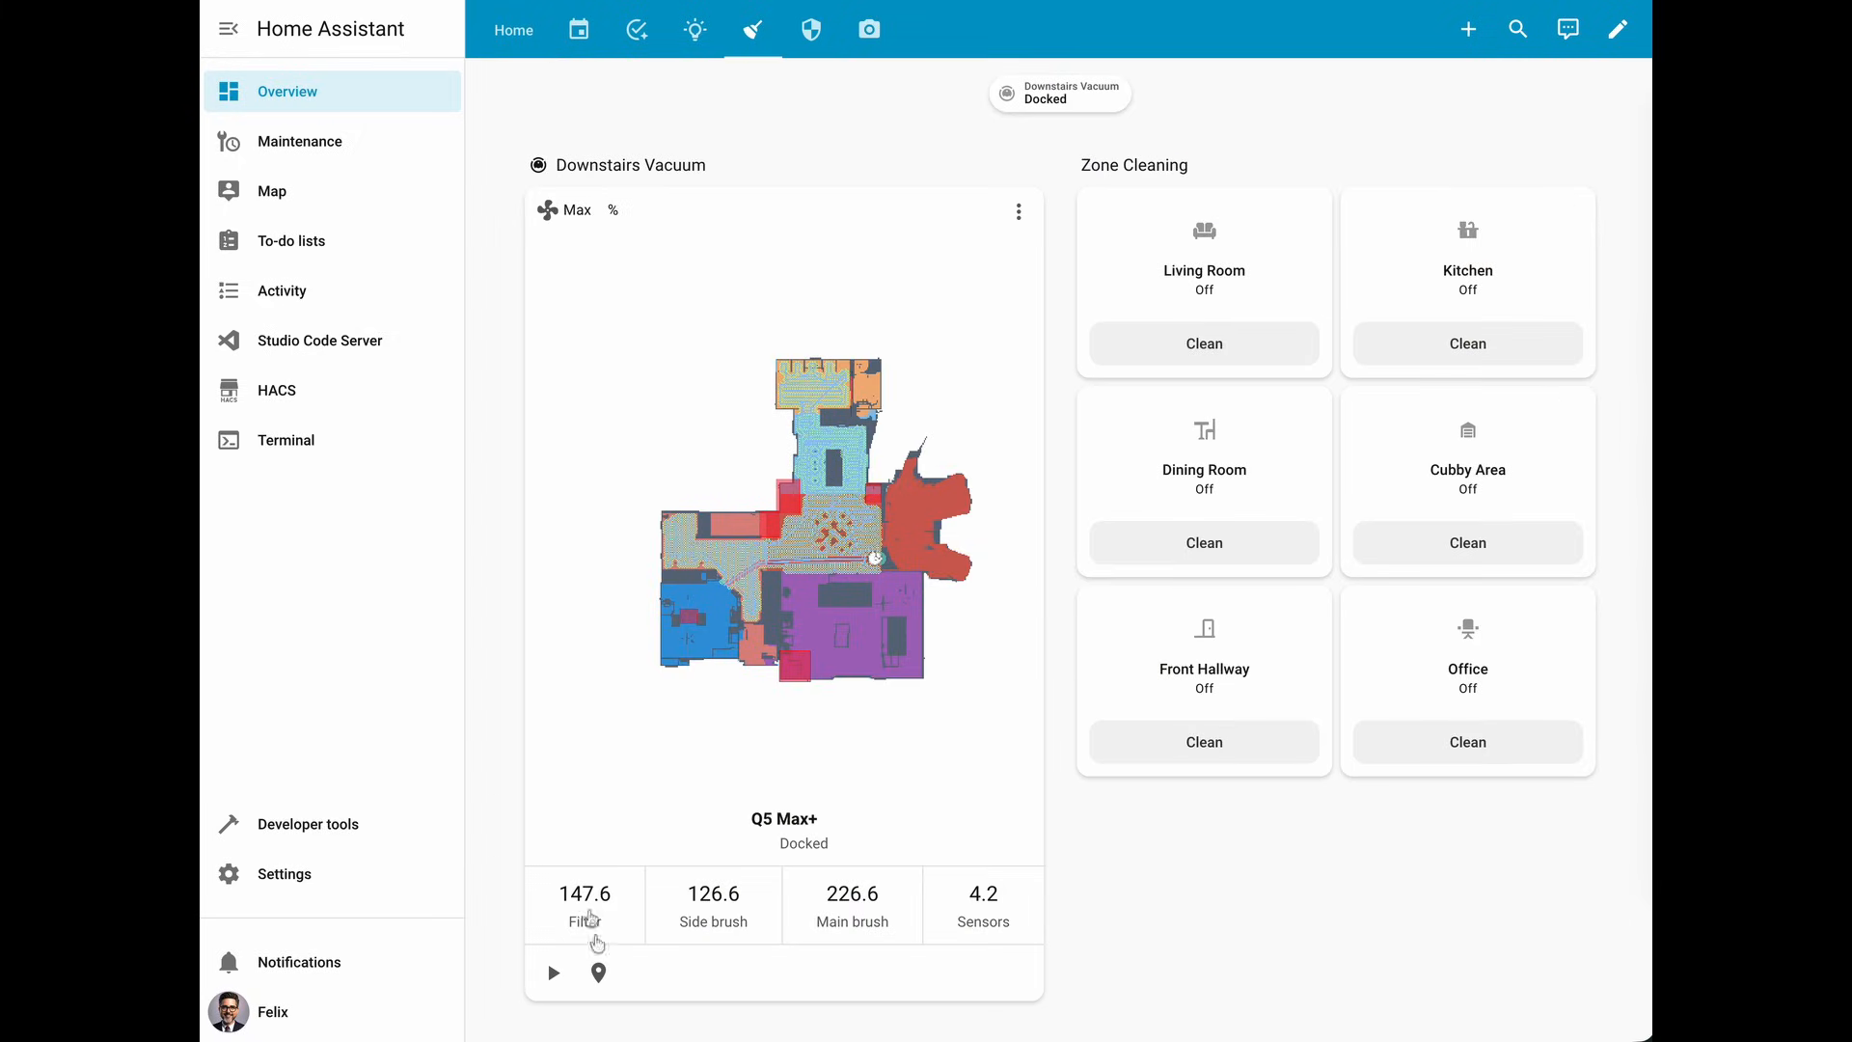